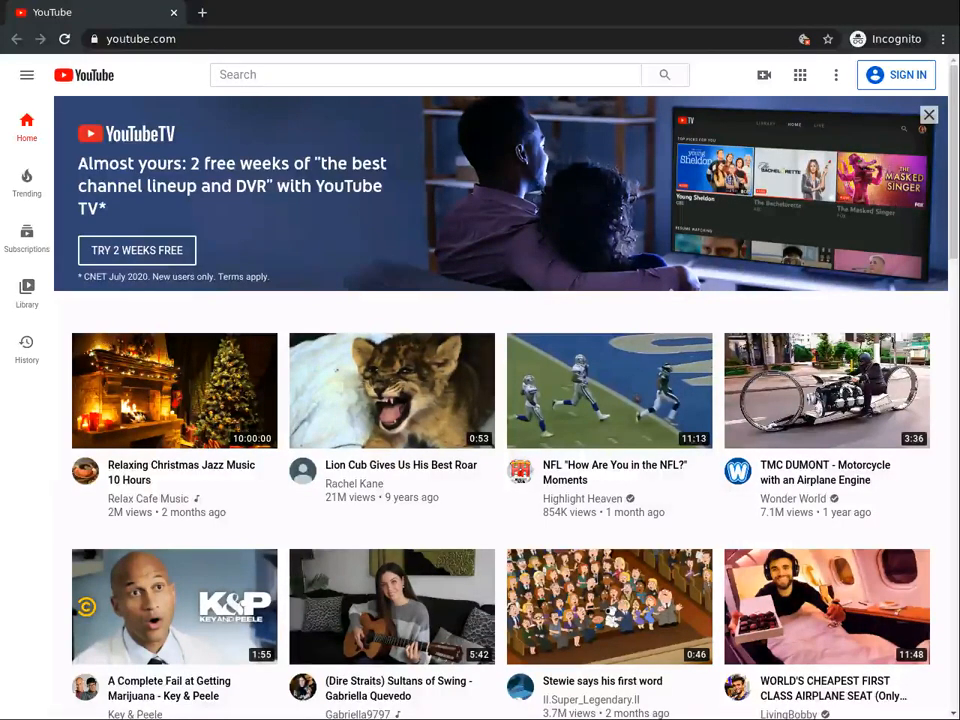
# - Sign in to YouTube and begin Create a channel from the account menu, reaching the naming choice
pyautogui.click(893, 76)
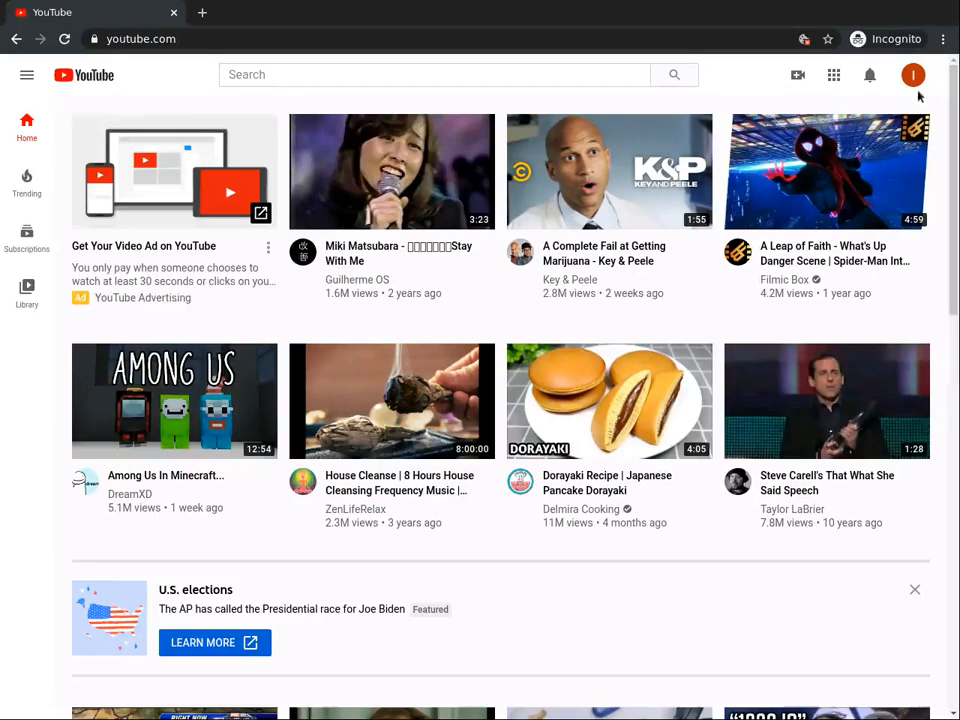
pyautogui.click(911, 77)
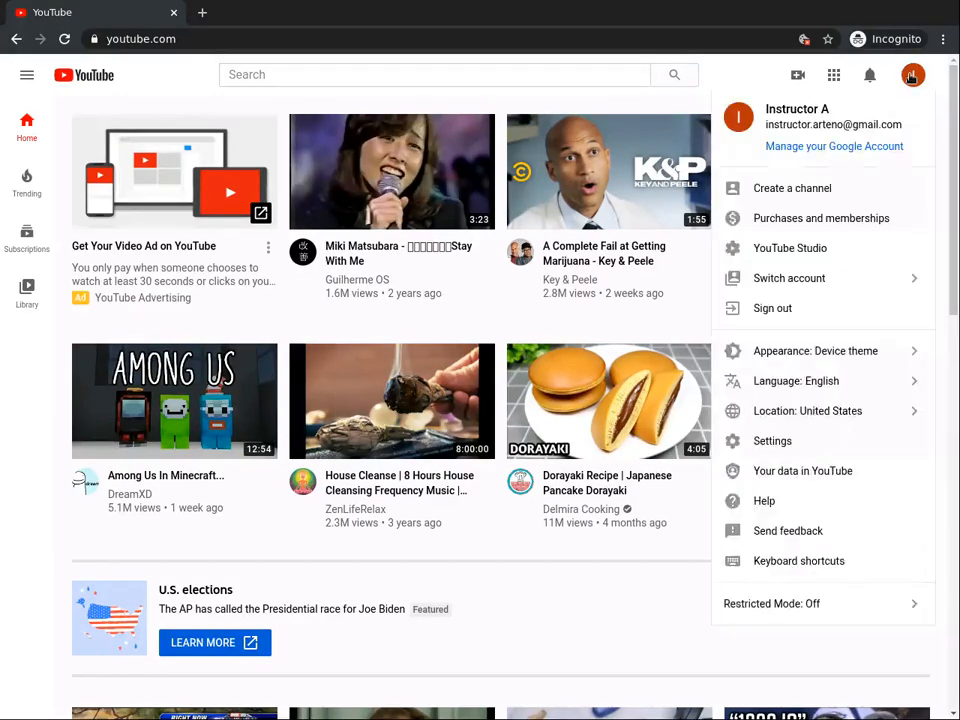
pyautogui.click(782, 190)
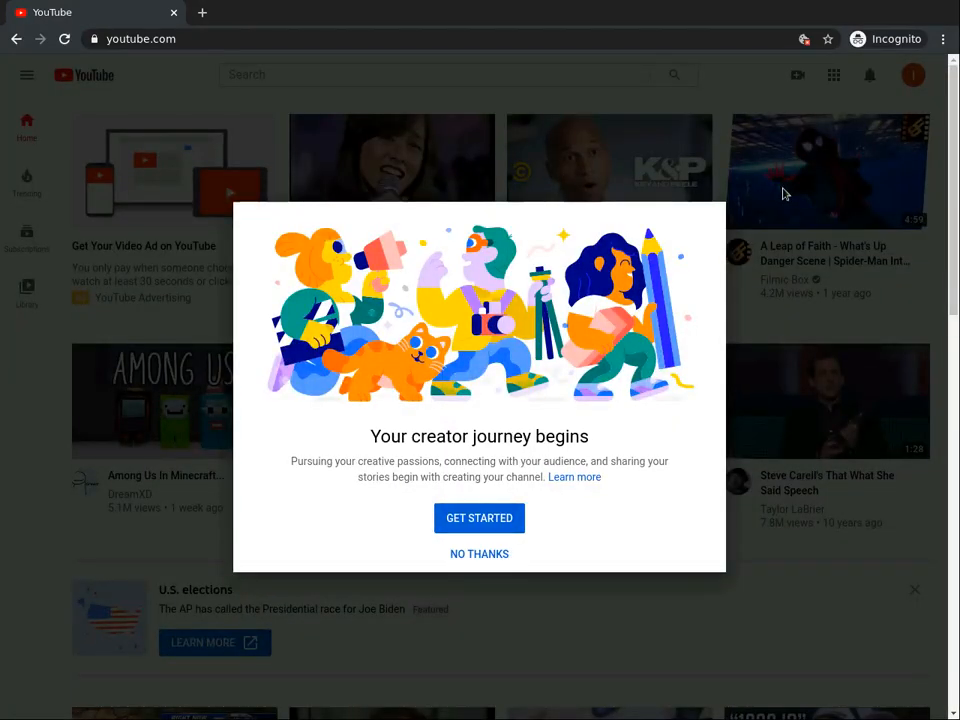
pyautogui.click(480, 520)
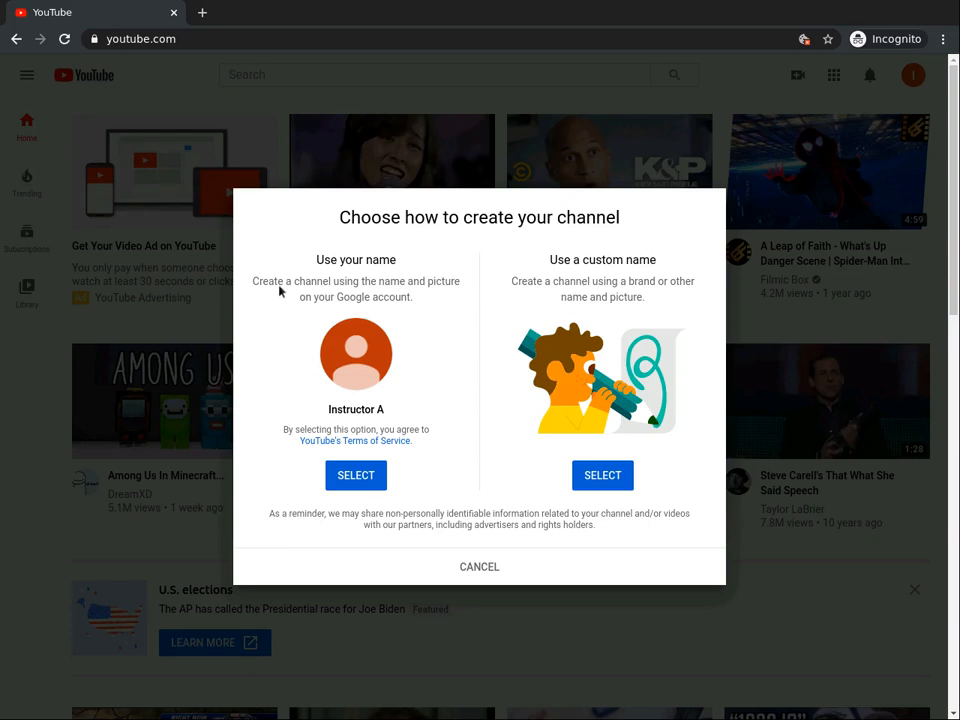
# - Choose a custom name, enter 'Julia's Baked Goods', acknowledge the new account, and create the channel
pyautogui.click(607, 476)
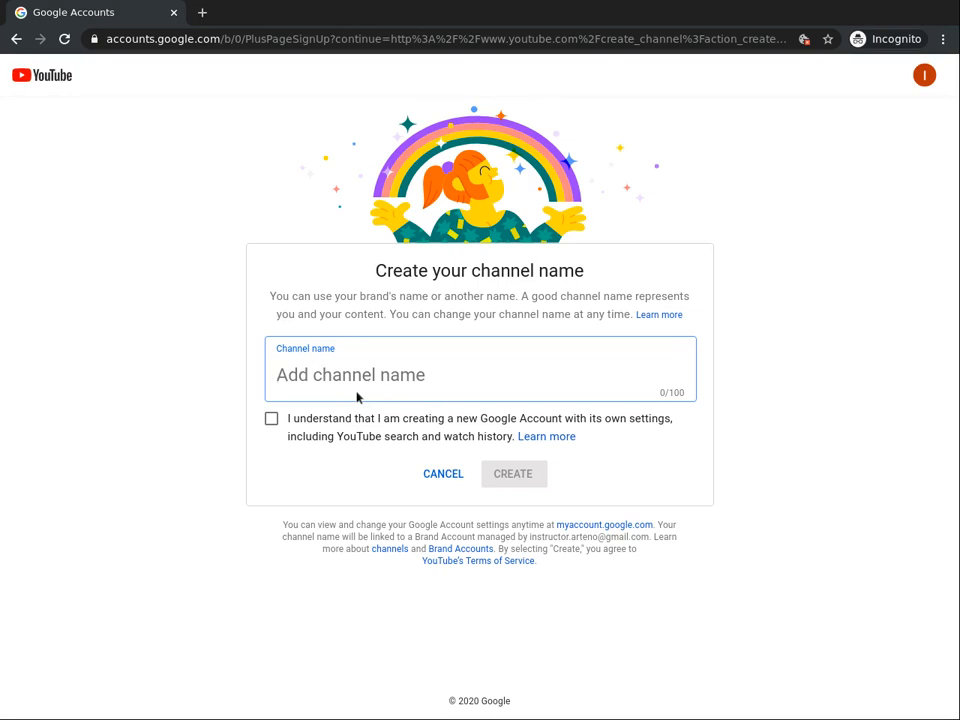
pyautogui.write("Julia's ")
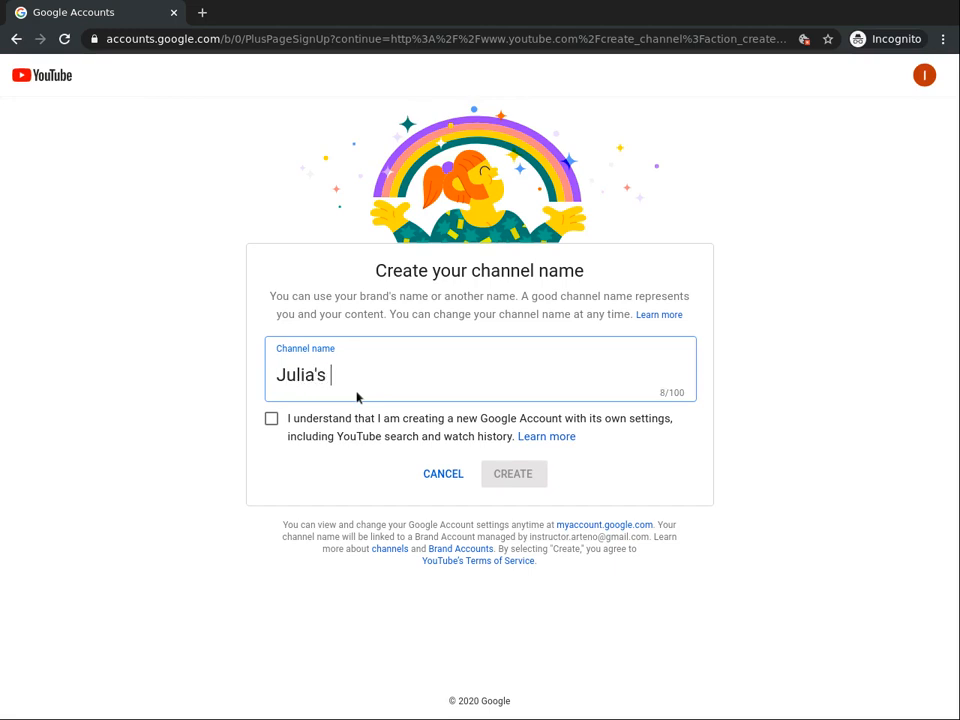
pyautogui.write('Baked Goods')
pyautogui.click(271, 420)
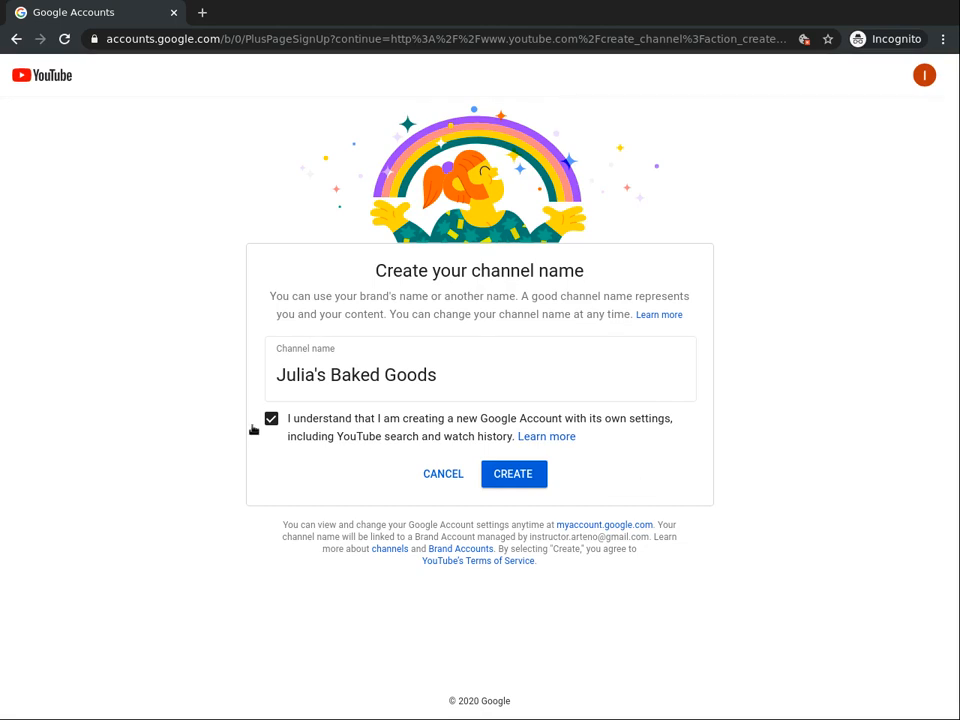
pyautogui.click(518, 477)
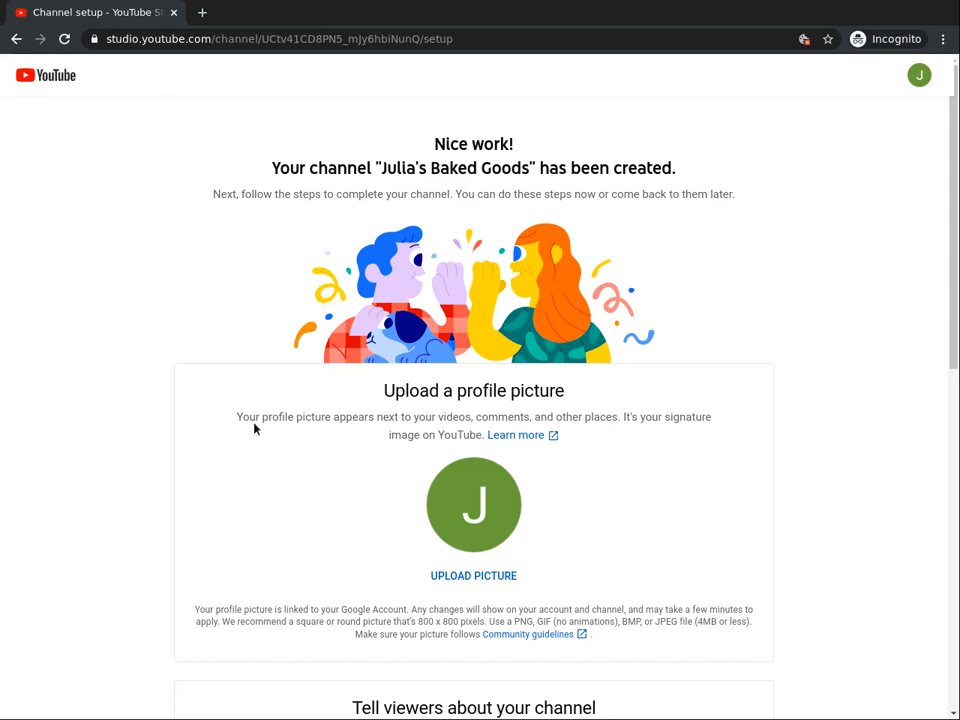
pyautogui.scroll(-1, 431, 435)
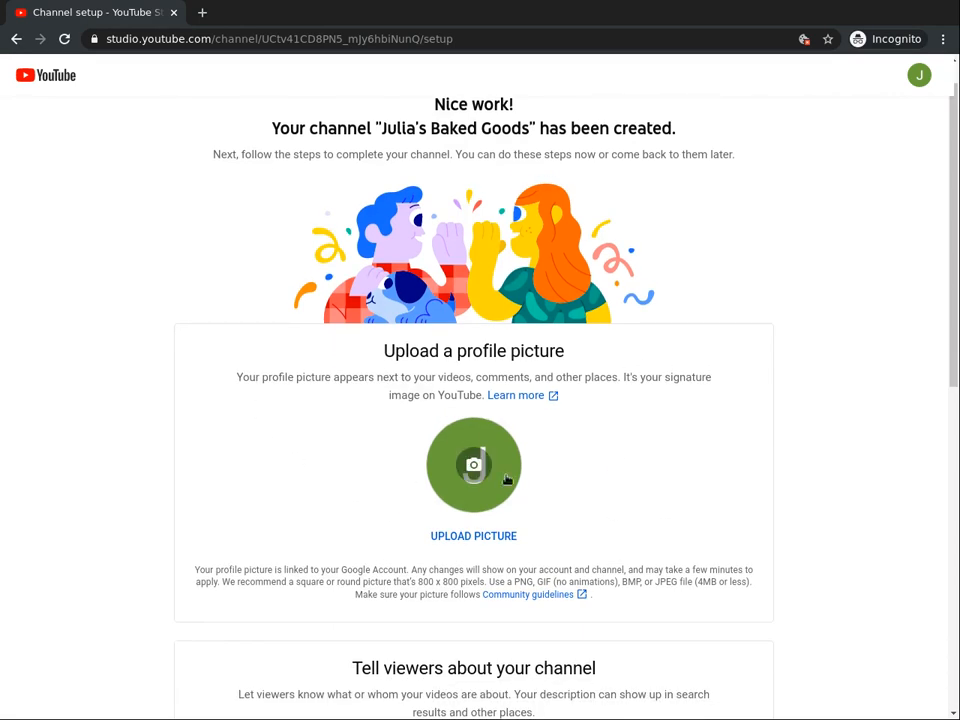
pyautogui.scroll(-3, 507, 478)
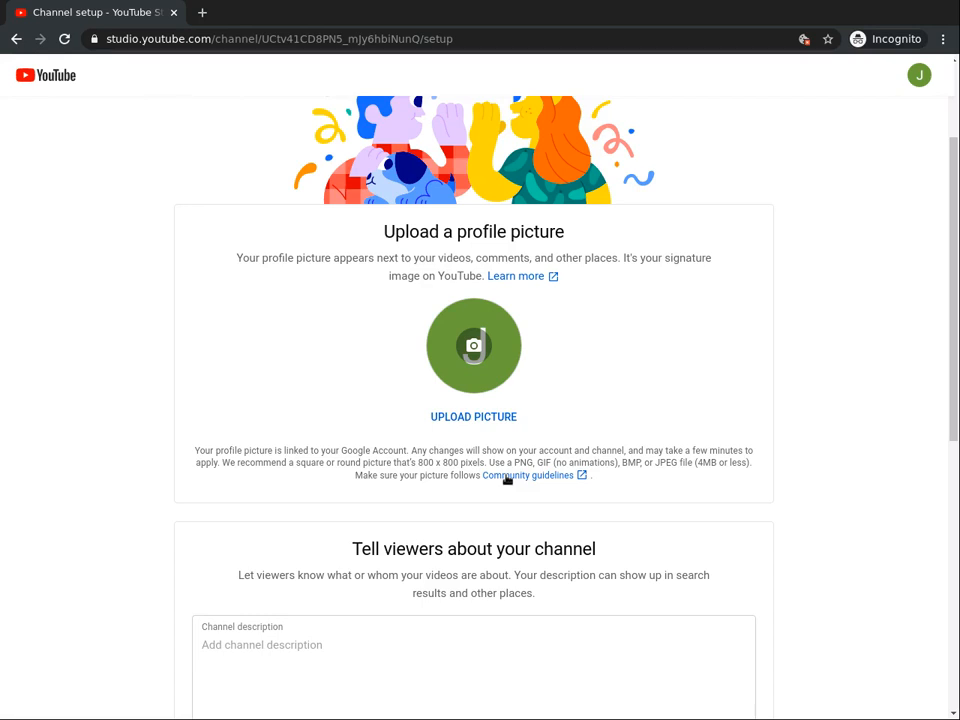
pyautogui.scroll(-3, 507, 478)
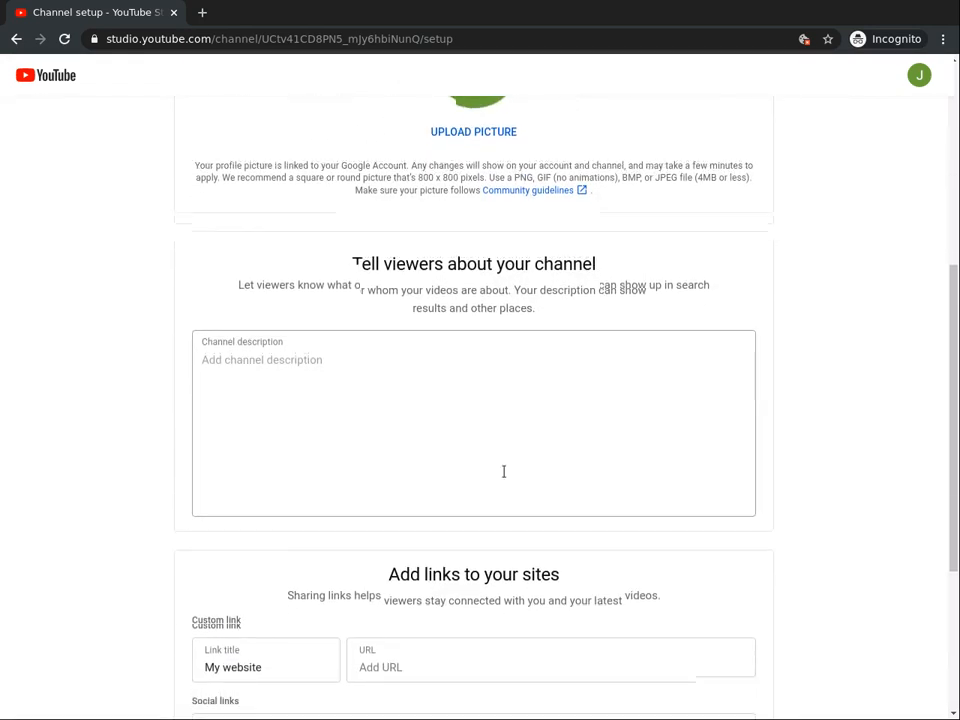
pyautogui.scroll(-2, 504, 471)
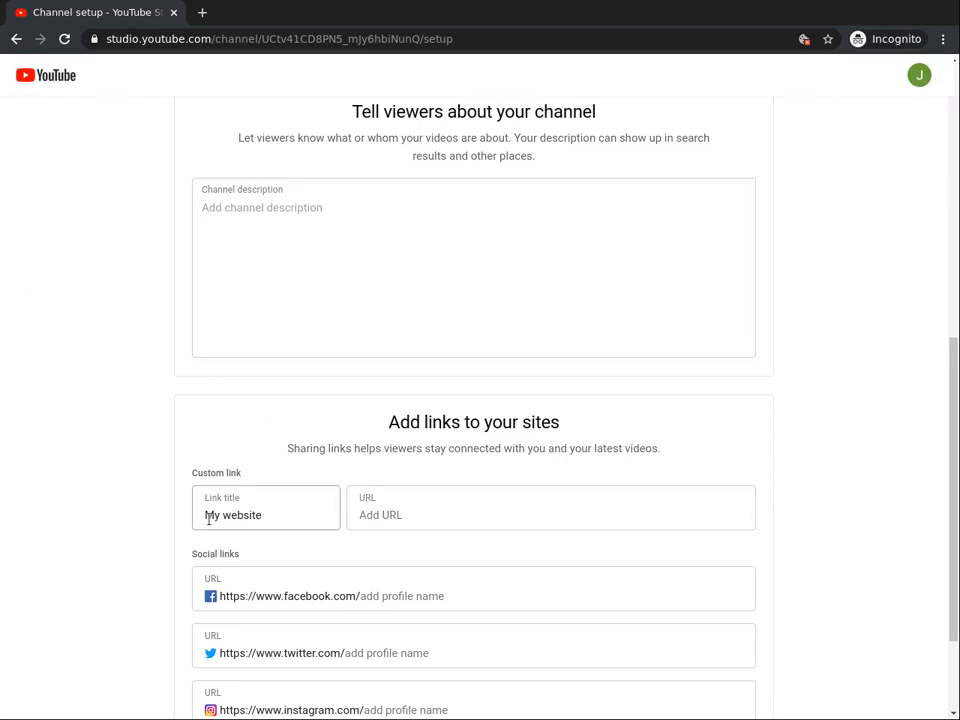
pyautogui.click(250, 200)
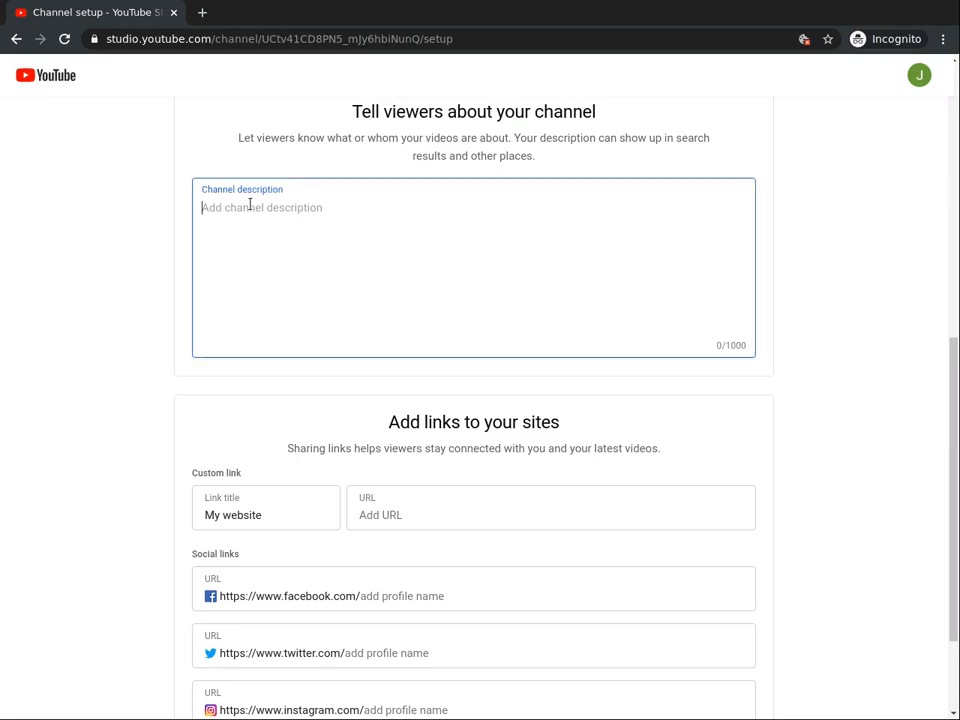
pyautogui.scroll(2, 431, 220)
pyautogui.scroll(3, 431, 220)
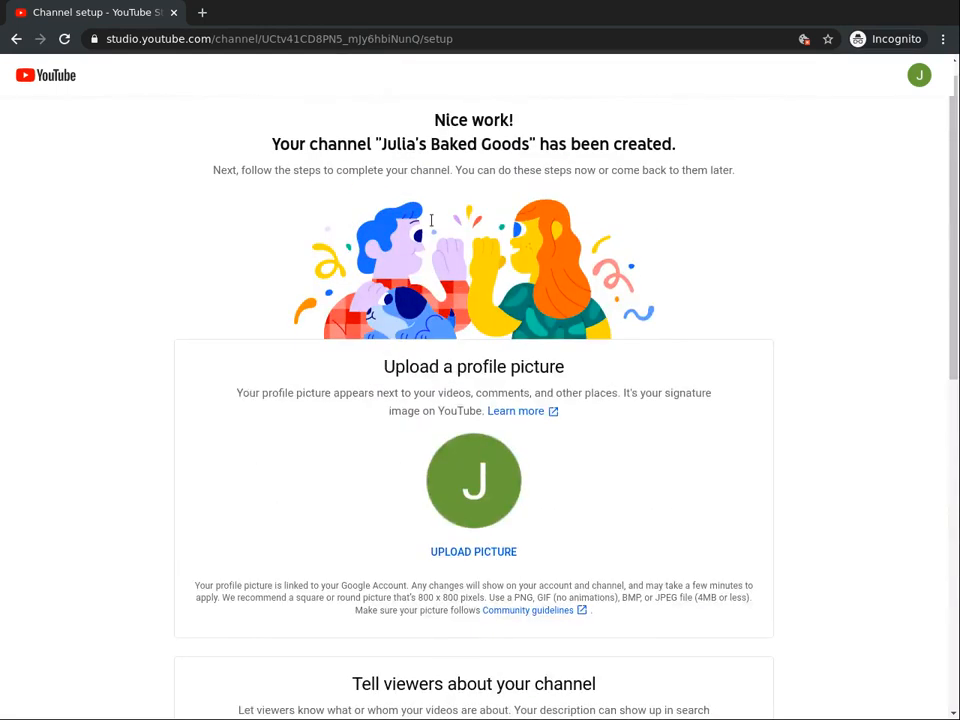
pyautogui.scroll(-2, 432, 222)
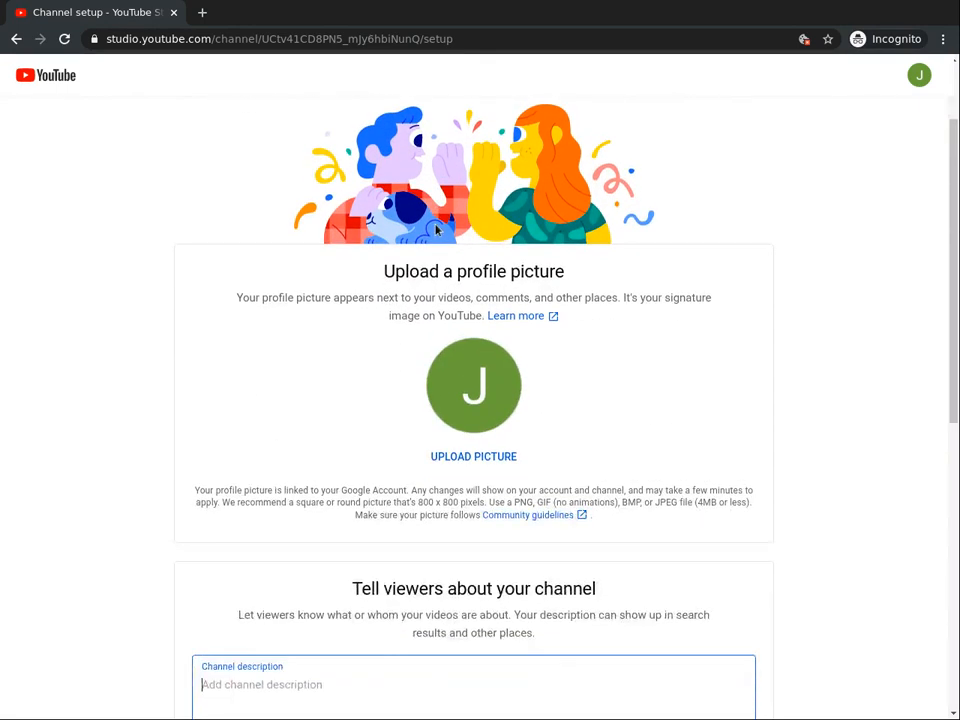
pyautogui.scroll(-2, 435, 229)
pyautogui.scroll(-2, 434, 228)
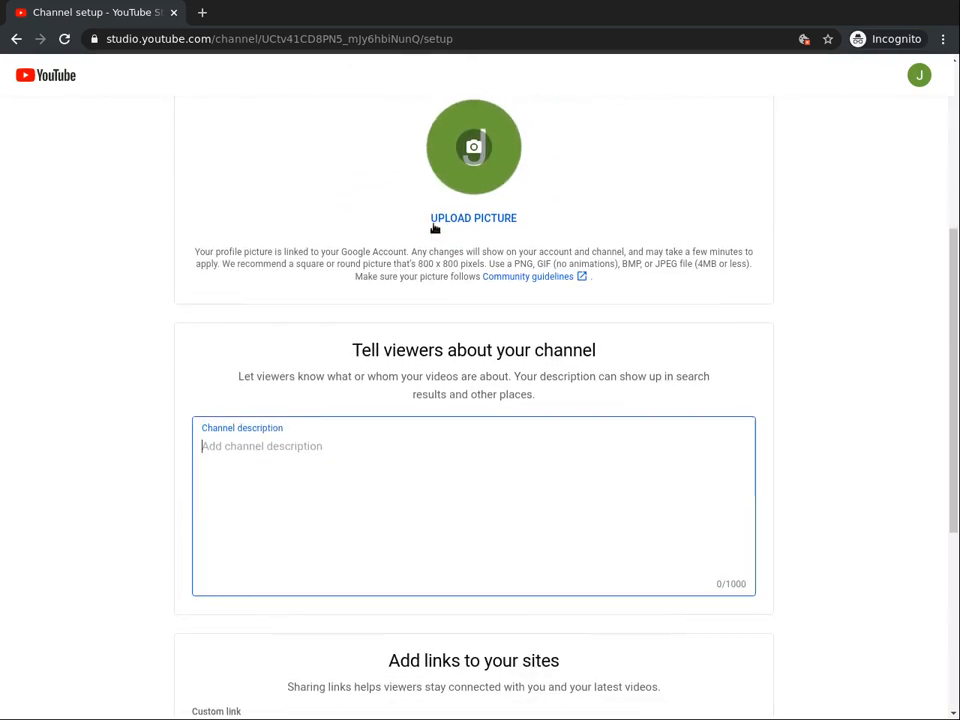
pyautogui.scroll(-1, 433, 227)
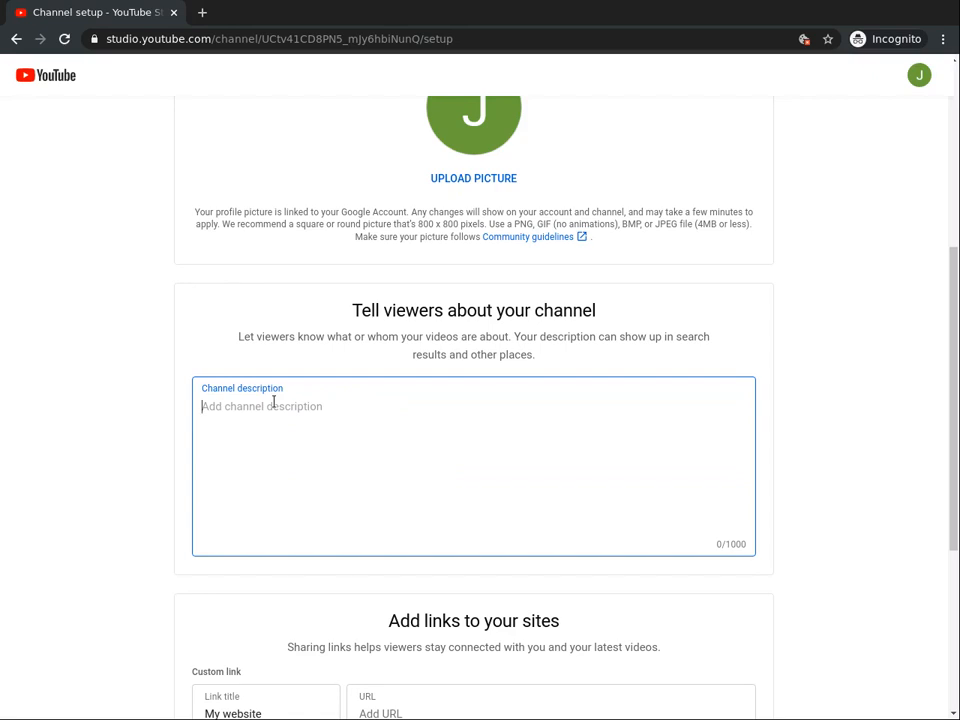
# - Write 'Services offered:', 'Location:' and 'Business Hours:' as separate lines in the channel description
pyautogui.write('Services offered:')
pyautogui.press('Return')
pyautogui.write('Locaitb')
pyautogui.press('BackSpace')
pyautogui.press('BackSpace')
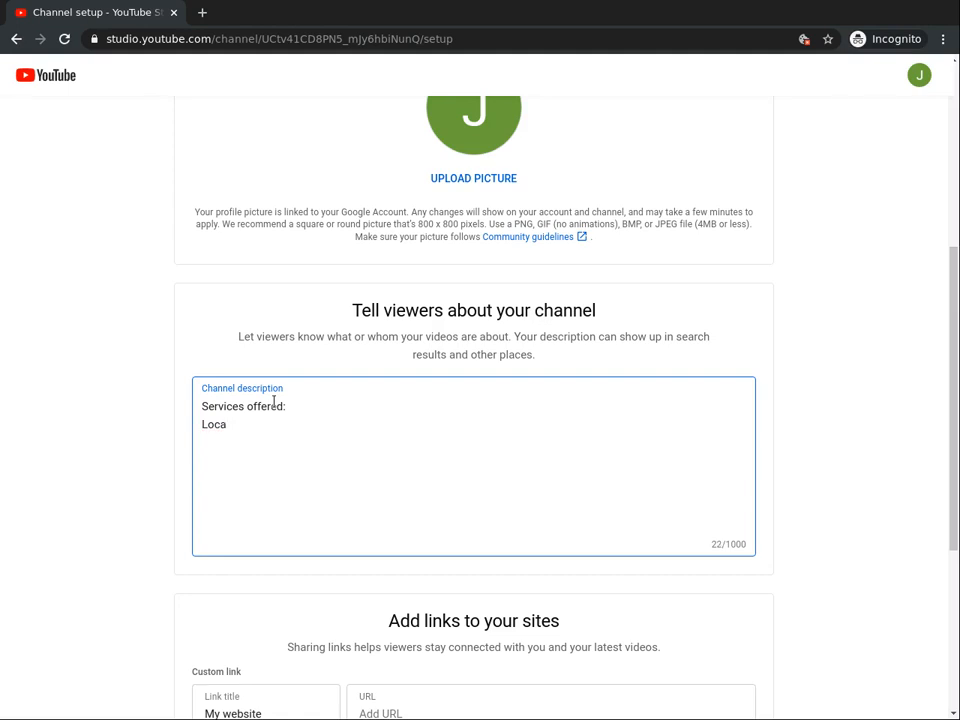
pyautogui.write('tion:')
pyautogui.press('BackSpace')
pyautogui.write(':')
pyautogui.press('Return')
pyautogui.write('Business Hours:')
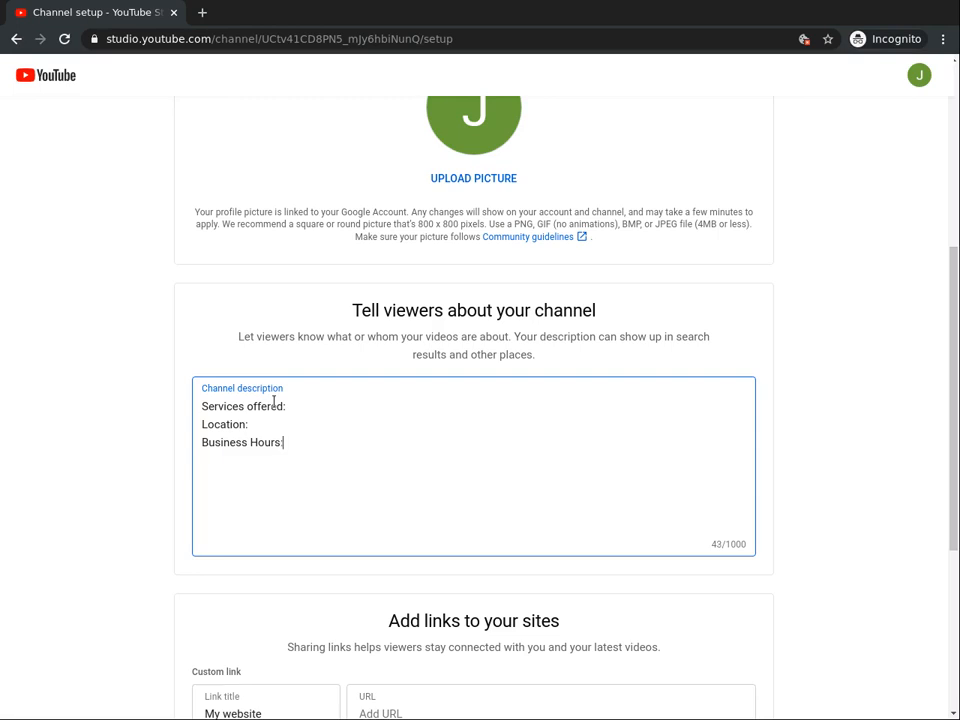
pyautogui.press('Return')
# - Add a 'Contact Information:' line, correcting its typo, and a 'Prices' line to the description
pyautogui.write('Contact Infromatio')
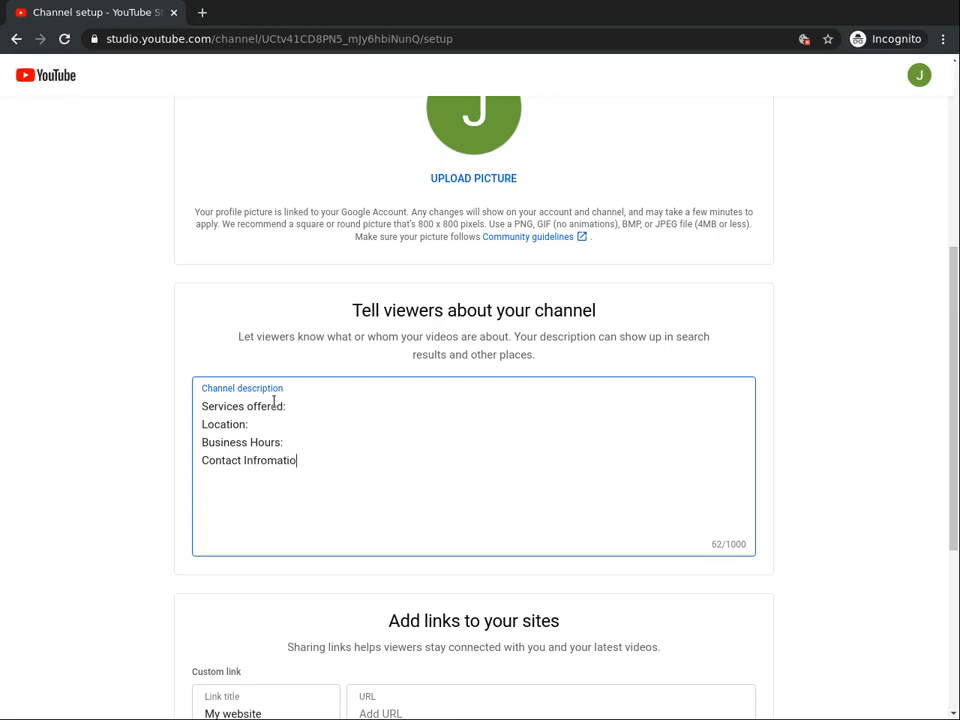
pyautogui.write('n:')
pyautogui.click(258, 458)
pyautogui.press('BackSpace')
pyautogui.write('r')
pyautogui.click(331, 455)
pyautogui.press('Return')
pyautogui.write('Prices')
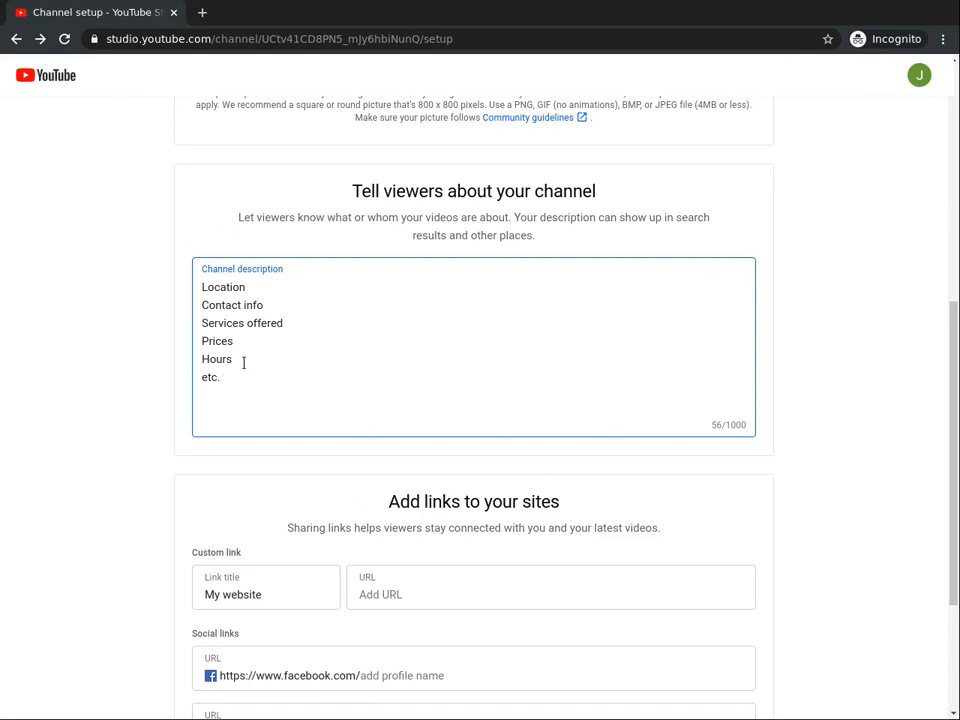
pyautogui.scroll(-3, 521, 349)
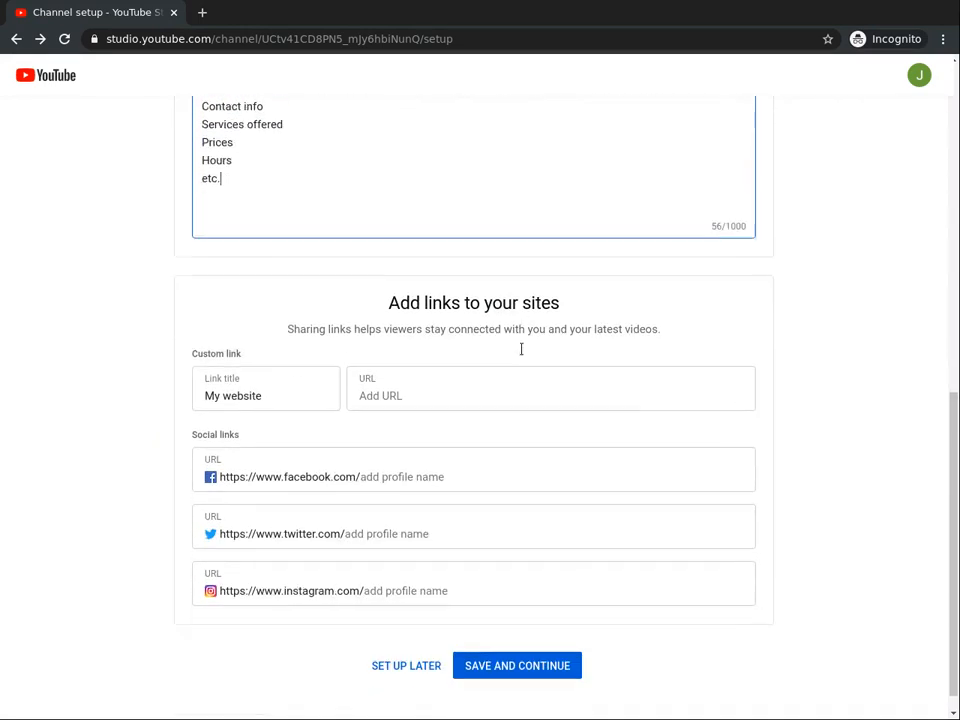
# - Save the channel setup and open Customize channel for Julia's Baked Goods
pyautogui.click(517, 648)
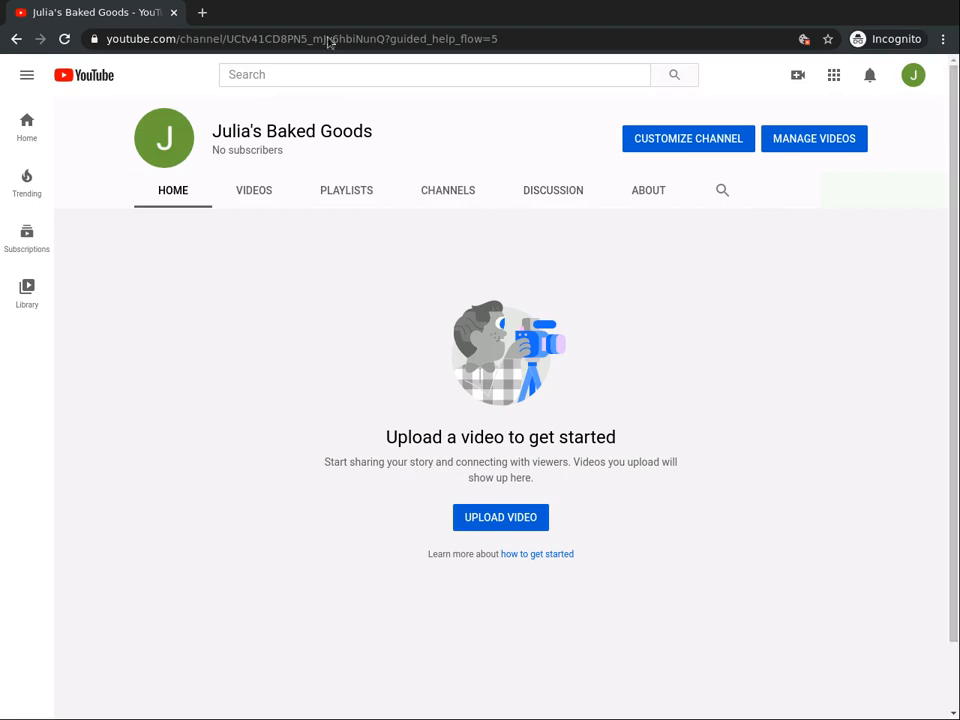
pyautogui.click(698, 142)
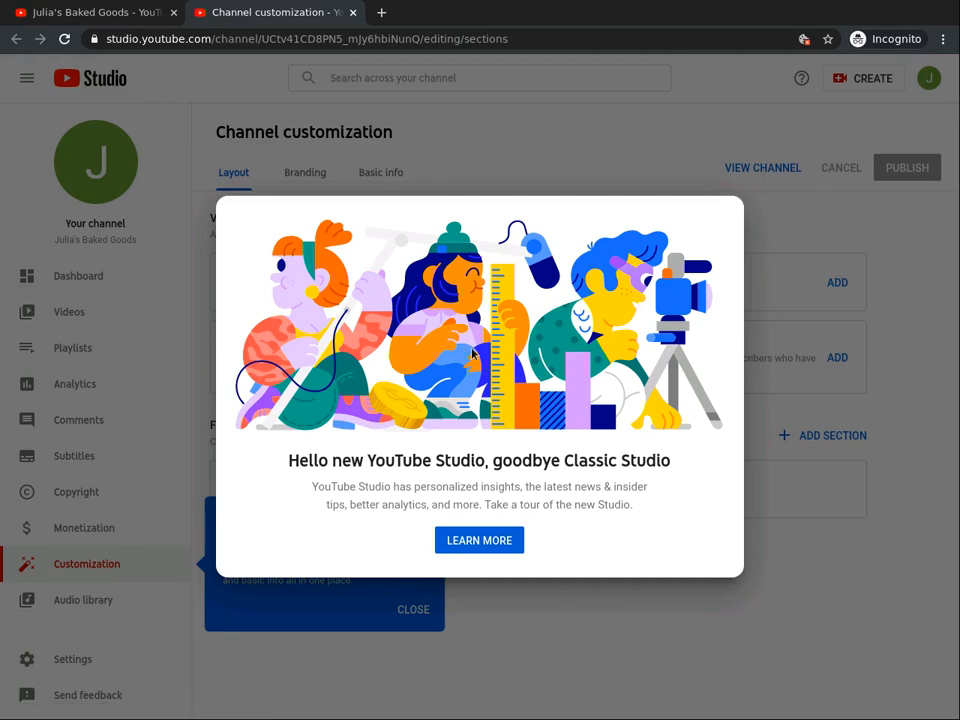
# - View the new YouTube Studio Learn more video, then return to Channel customization and close the video tab
pyautogui.click(500, 539)
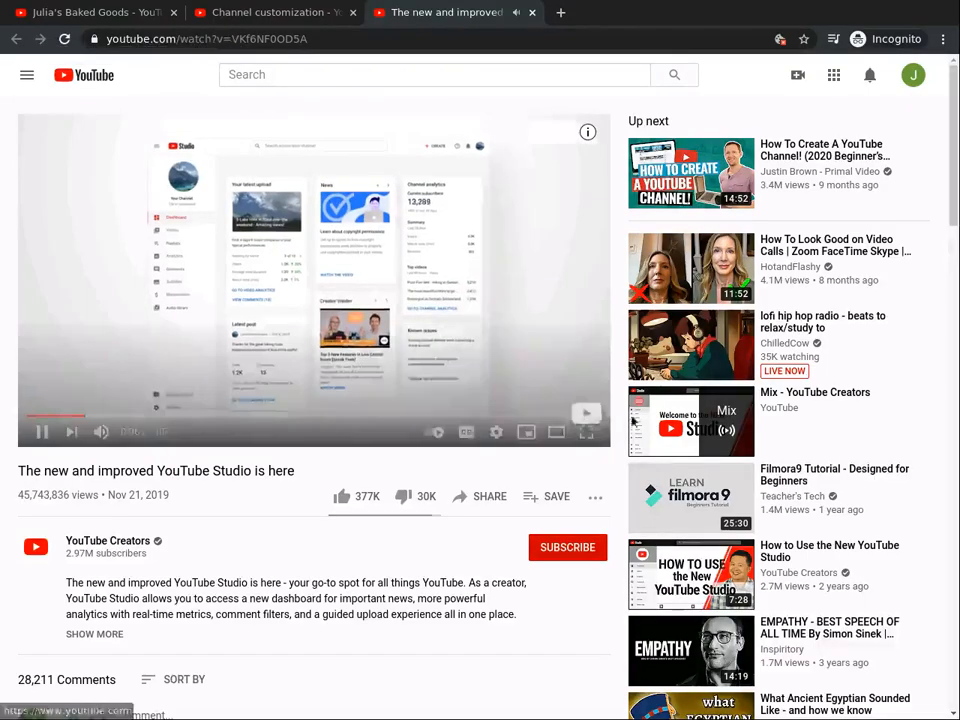
pyautogui.scroll(-3, 364, 400)
pyautogui.scroll(3, 323, 161)
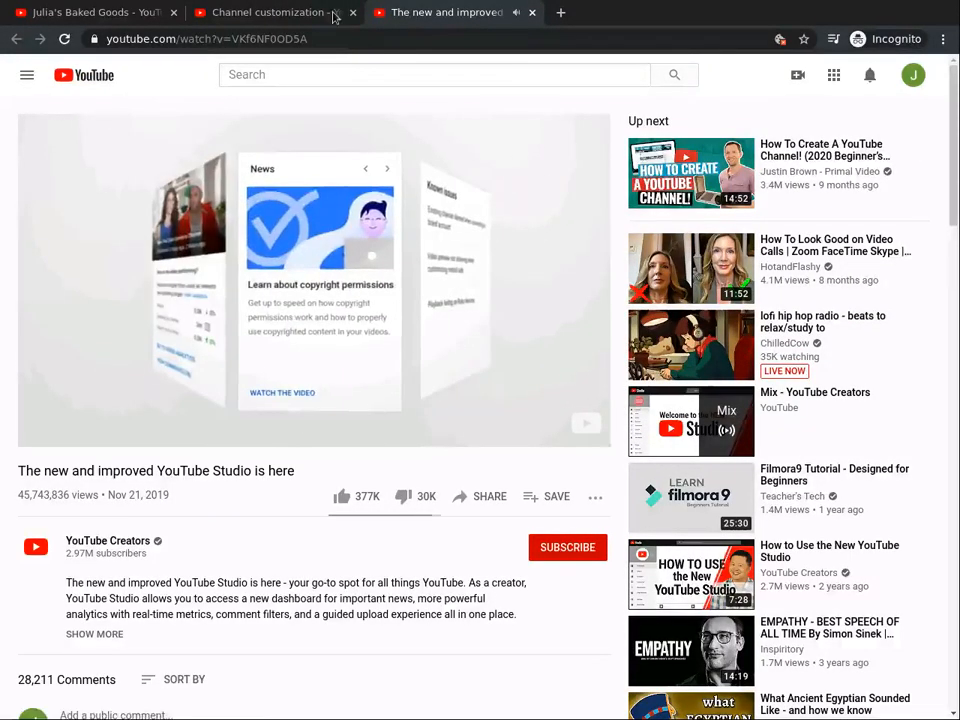
pyautogui.click(300, 13)
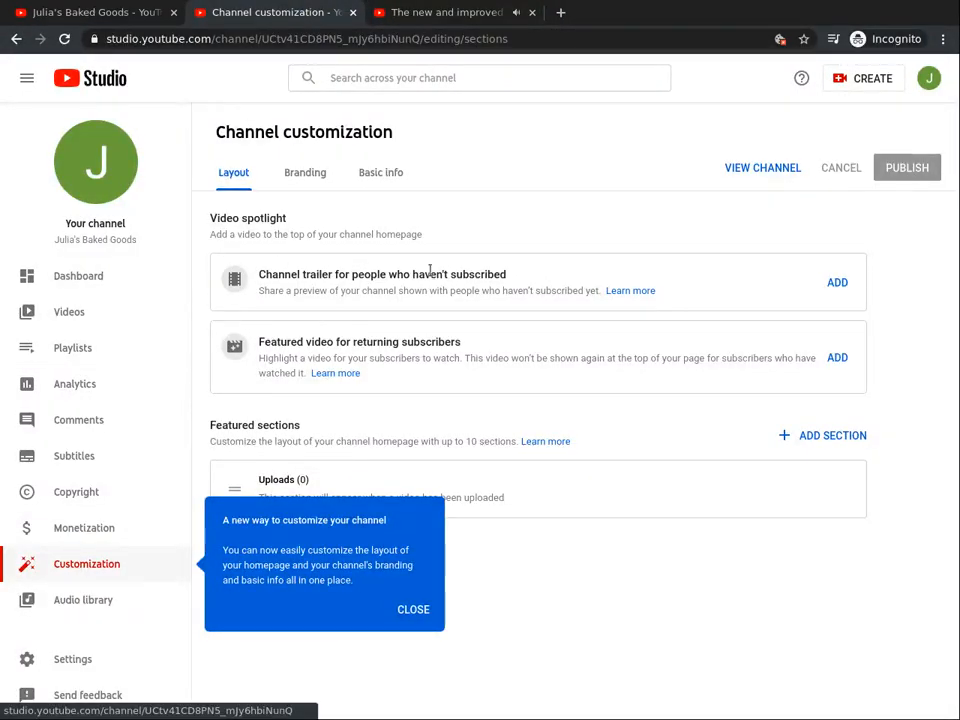
pyautogui.click(532, 13)
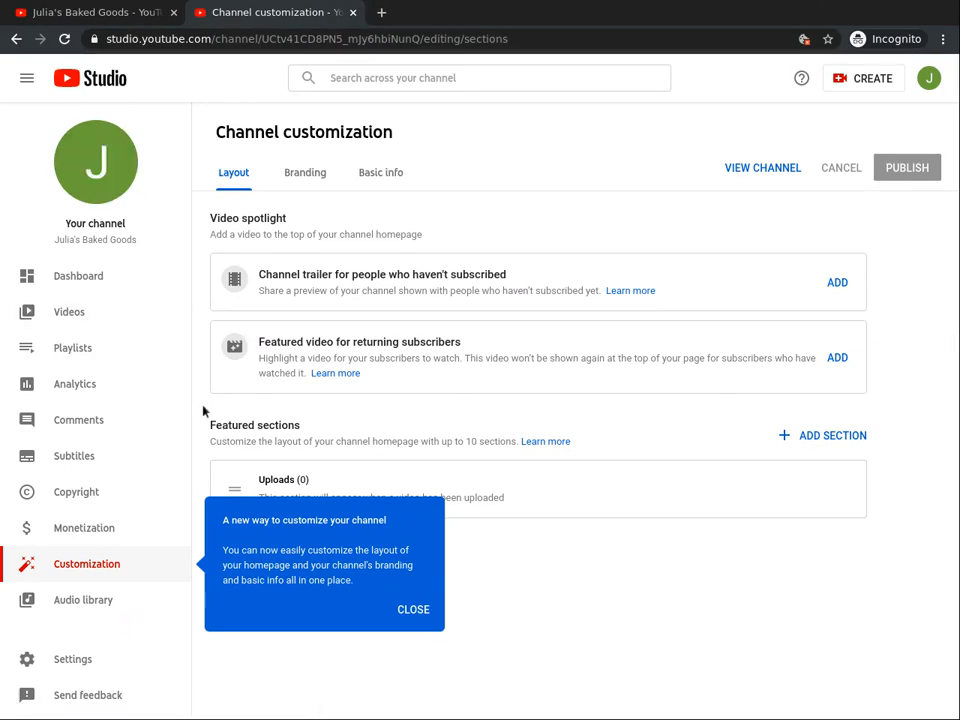
pyautogui.click(410, 611)
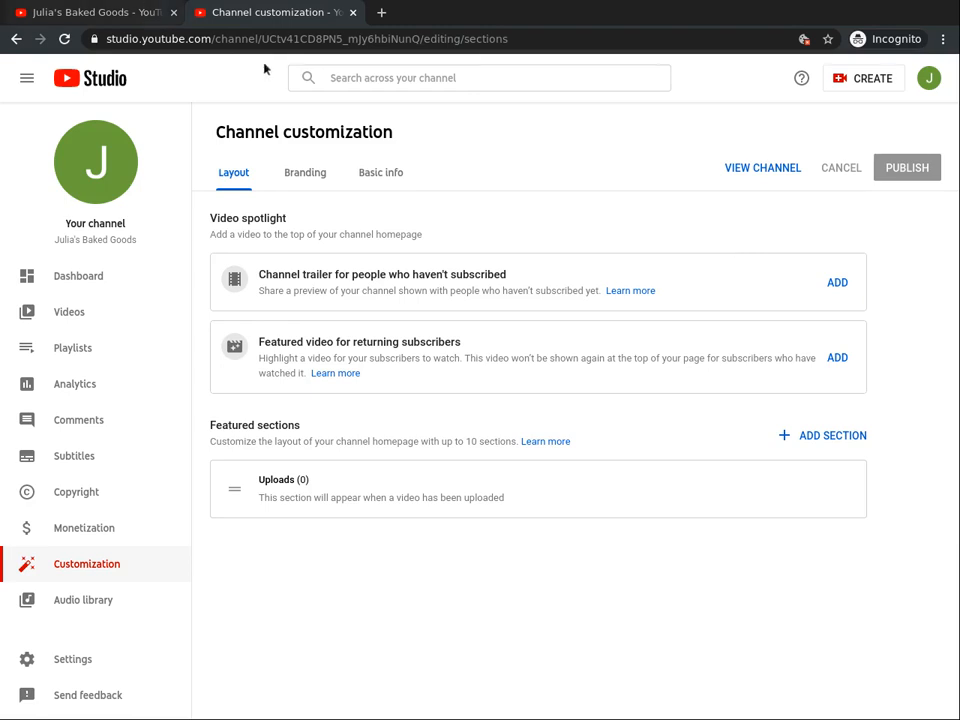
pyautogui.click(396, 174)
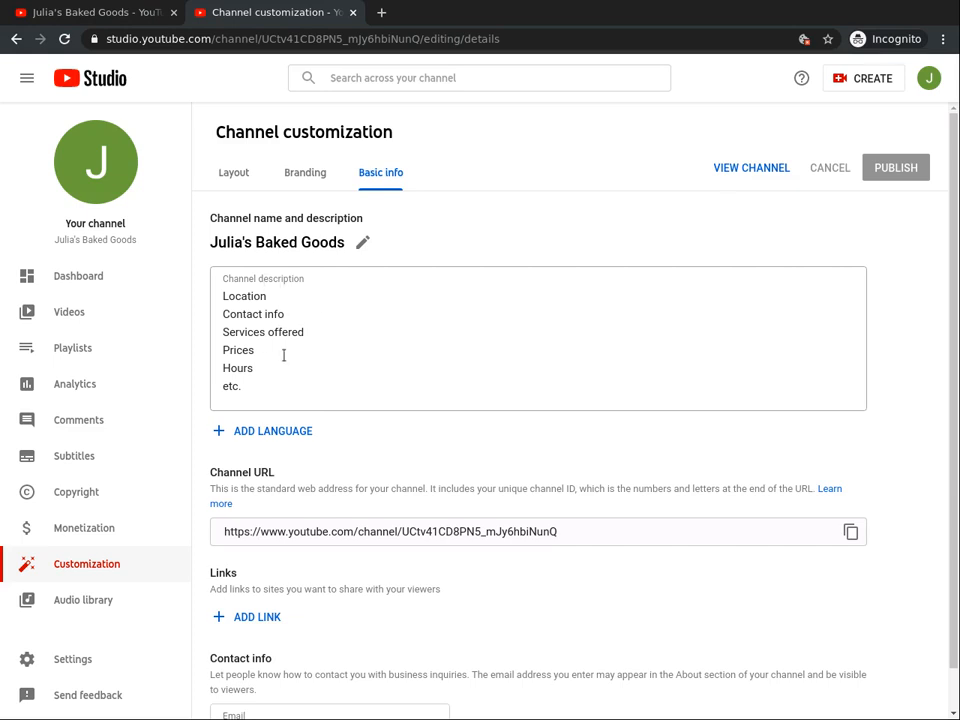
pyautogui.scroll(-1, 284, 355)
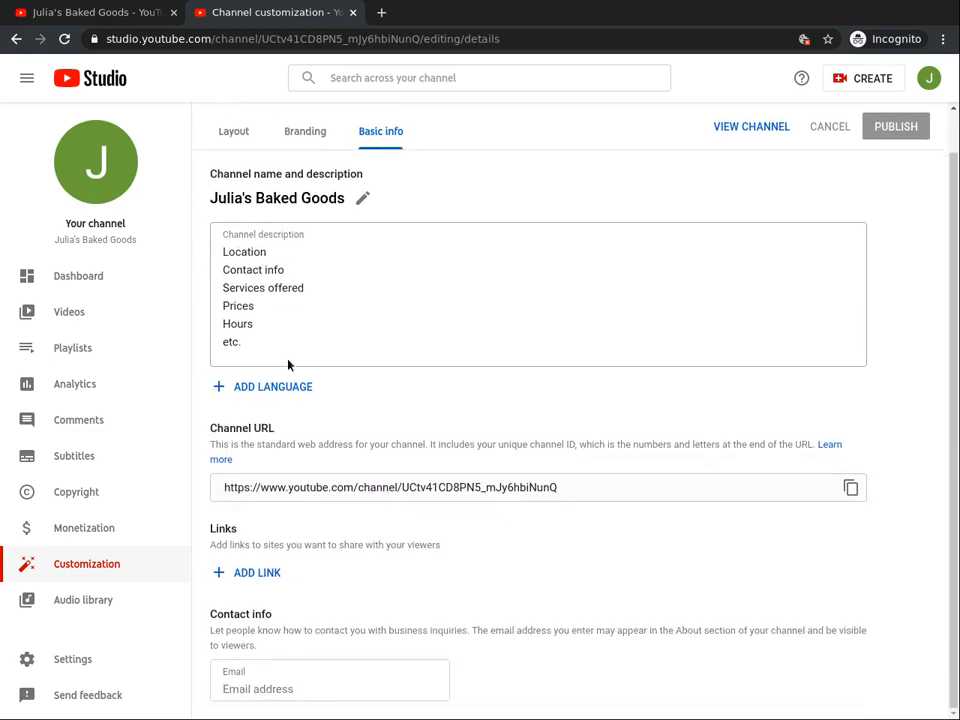
pyautogui.tripleClick(560, 483)
pyautogui.click(560, 483)
pyautogui.moveTo(555, 485); pyautogui.dragTo(521, 485)
pyautogui.tripleClick(422, 489)
pyautogui.doubleClick(422, 489)
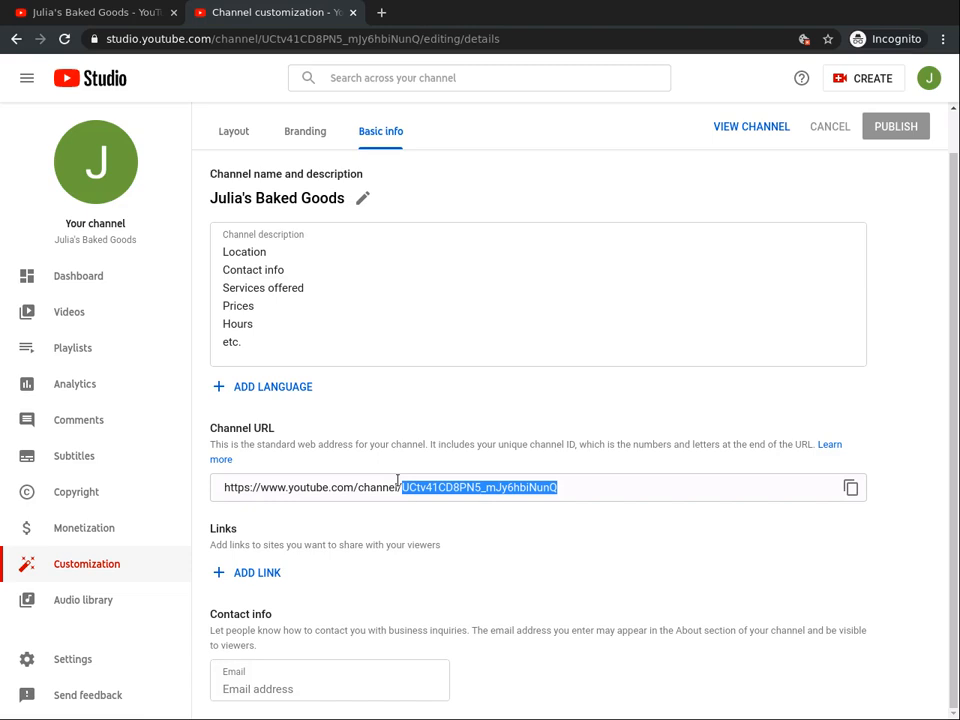
pyautogui.click(538, 485)
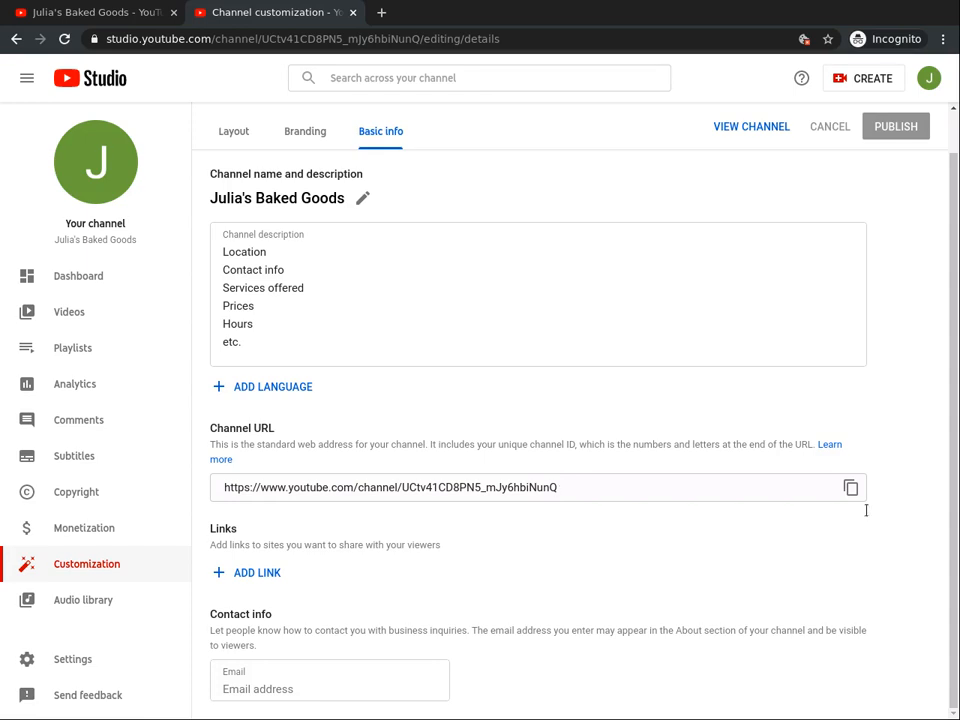
pyautogui.scroll(1, 767, 456)
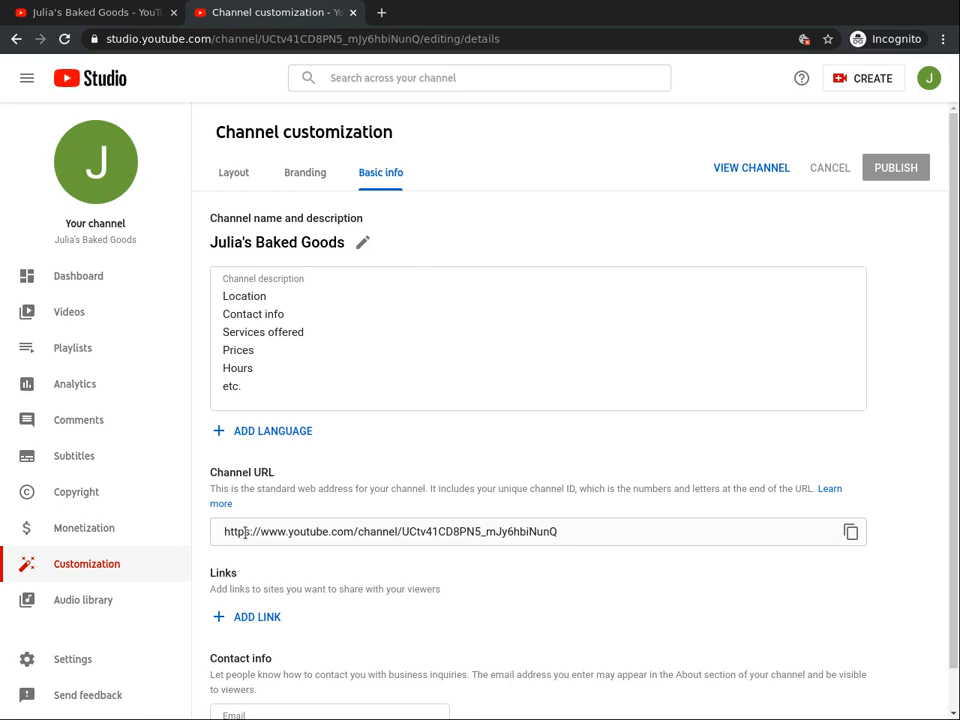
# - Add an empty link entry and select the Email field, then move to the Branding section
pyautogui.click(255, 617)
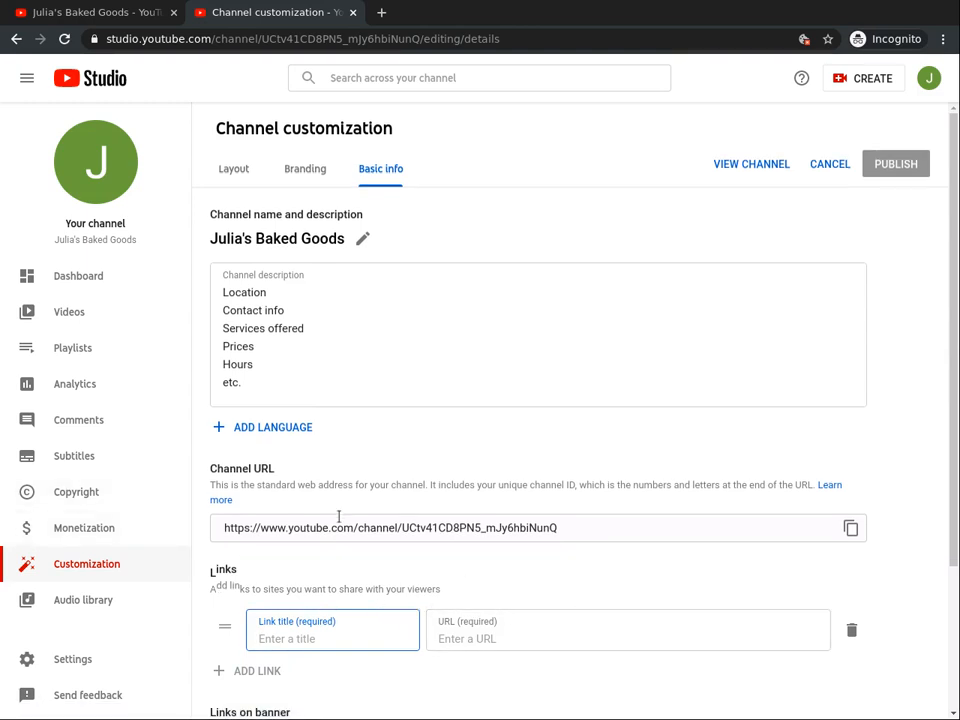
pyautogui.scroll(-2, 338, 516)
pyautogui.scroll(-1, 343, 525)
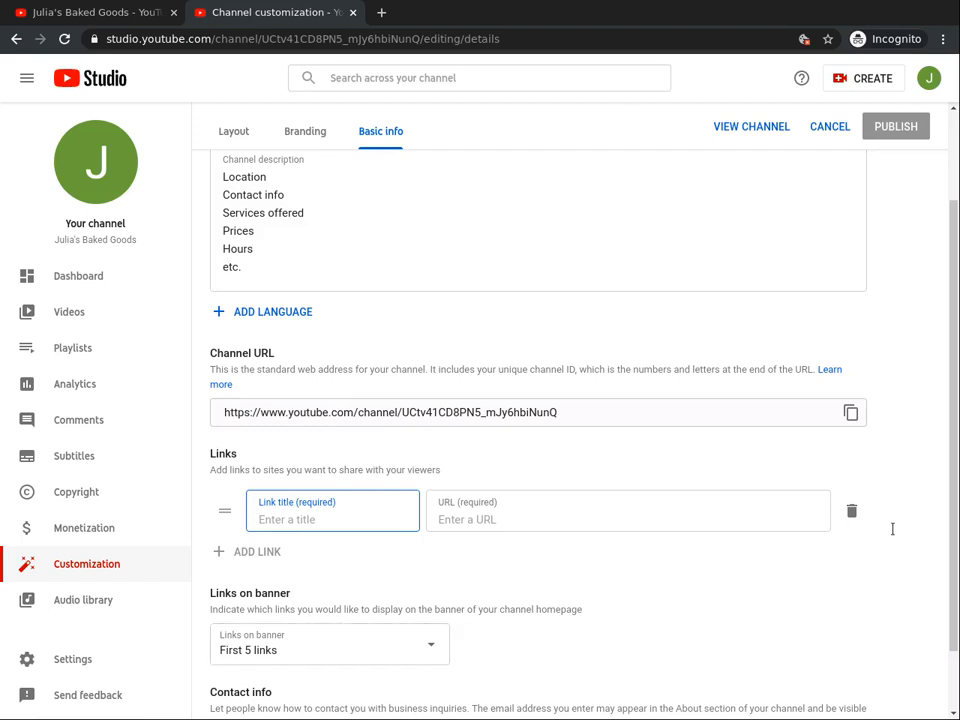
pyautogui.scroll(-2, 951, 553)
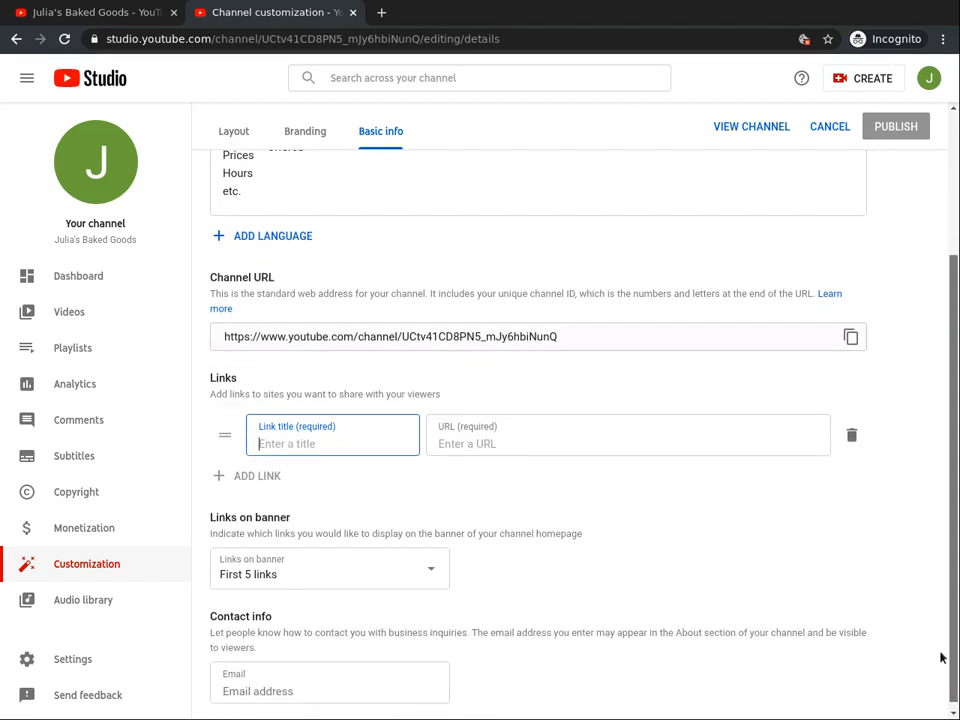
pyautogui.click(262, 679)
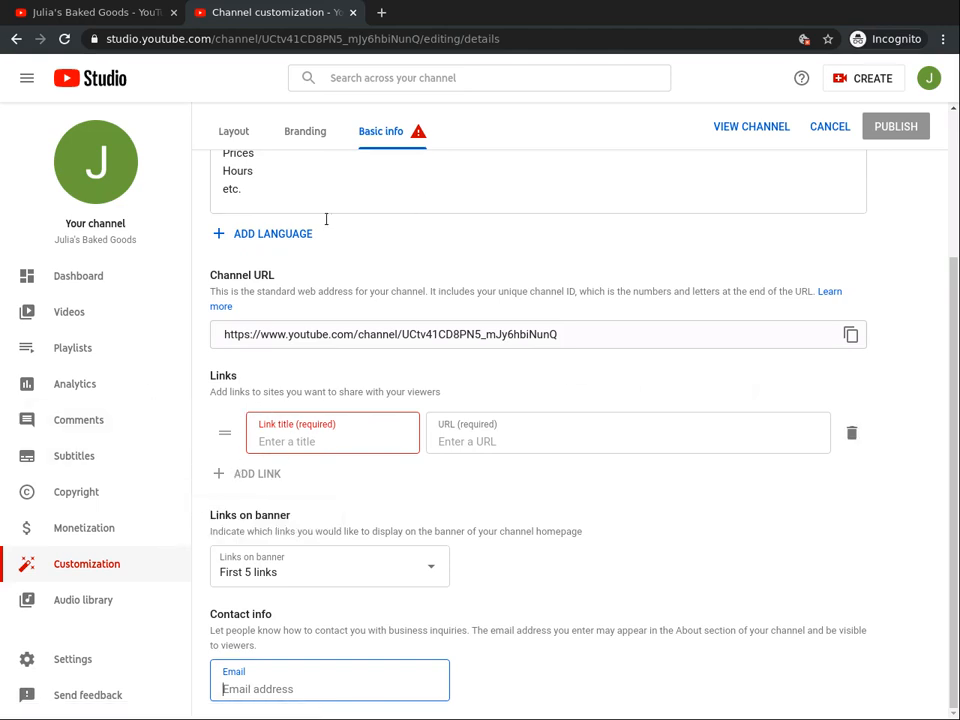
pyautogui.click(298, 127)
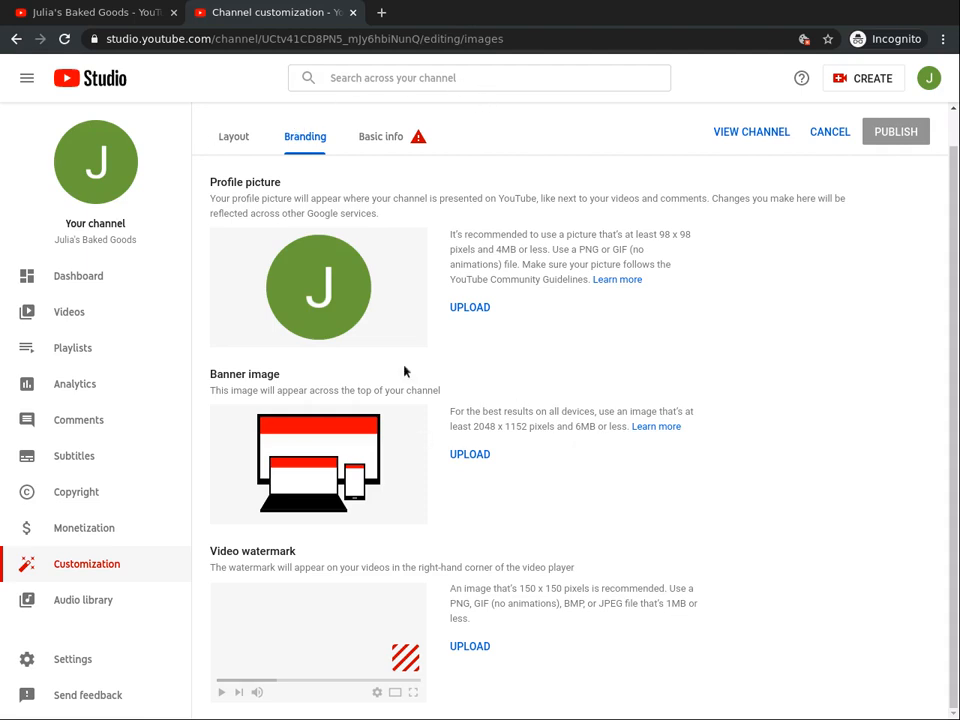
# - Look through Desktop and other folders for a profile picture image, then close the file chooser
pyautogui.click(472, 308)
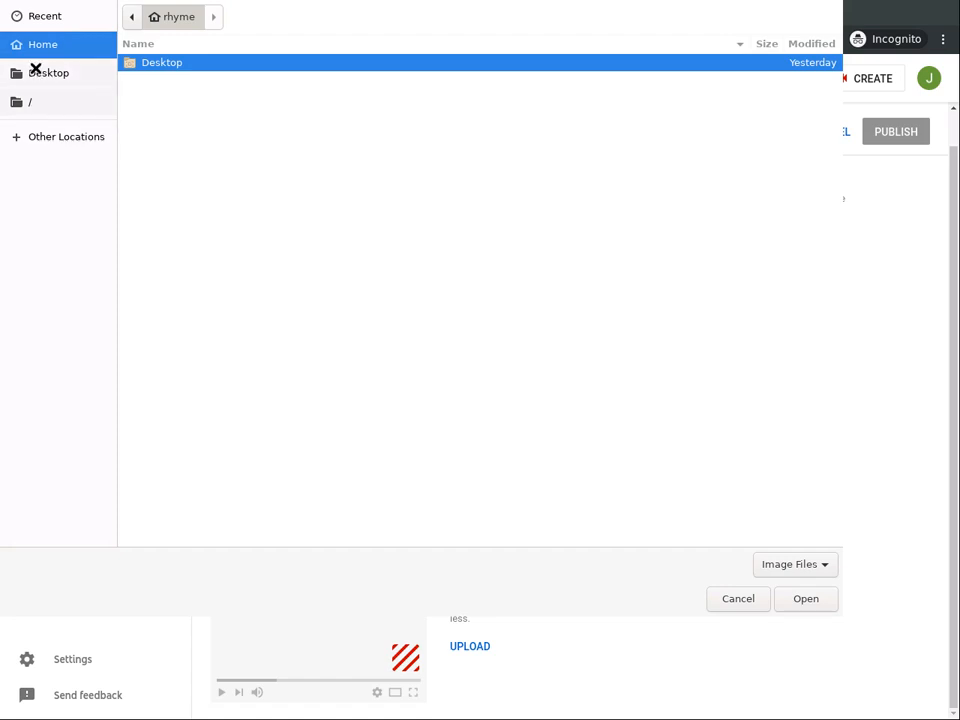
pyautogui.click(35, 70)
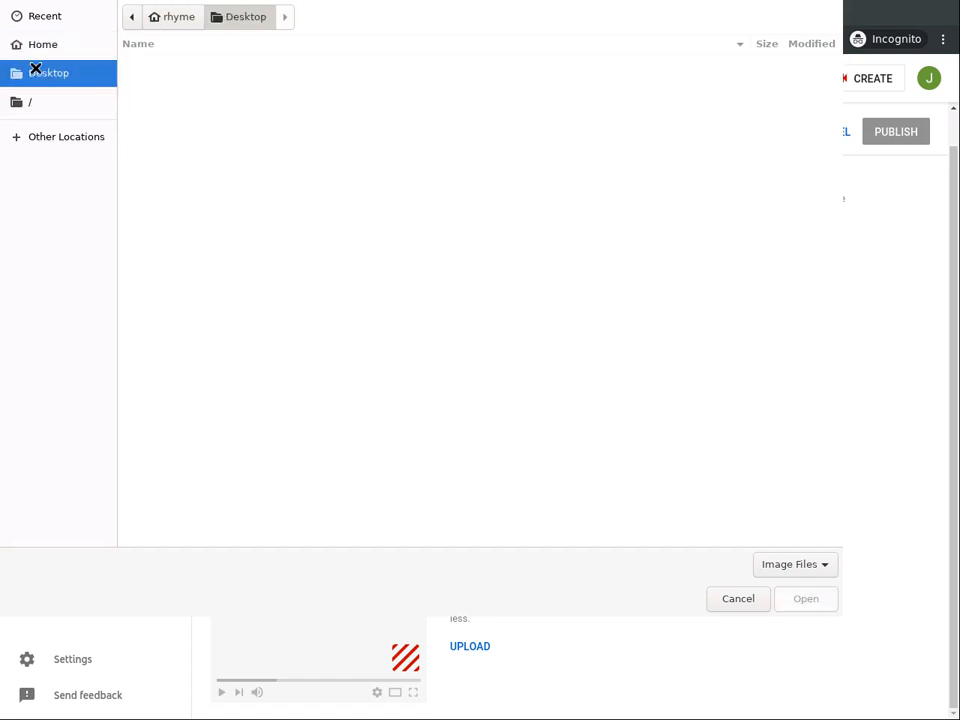
pyautogui.click(39, 131)
pyautogui.click(176, 39)
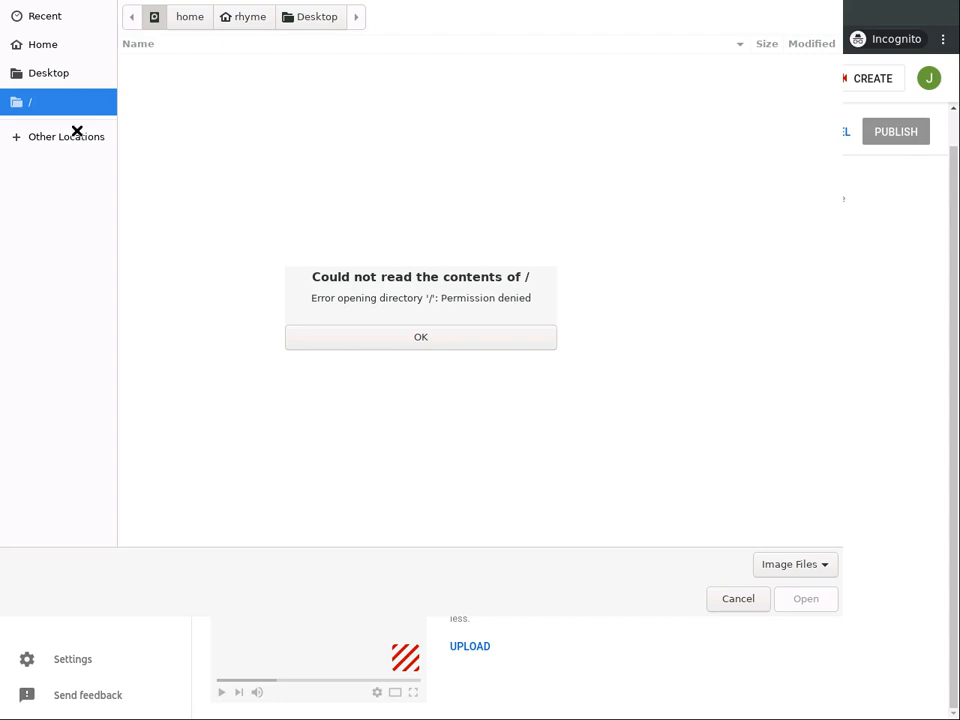
pyautogui.click(407, 336)
pyautogui.click(302, 15)
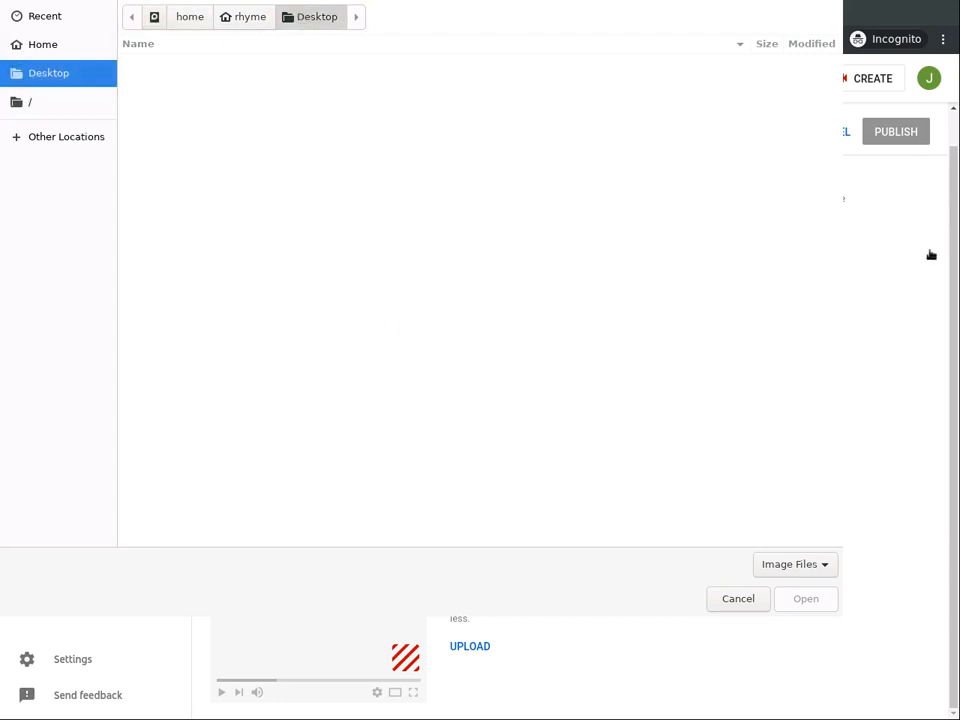
pyautogui.press('Escape')
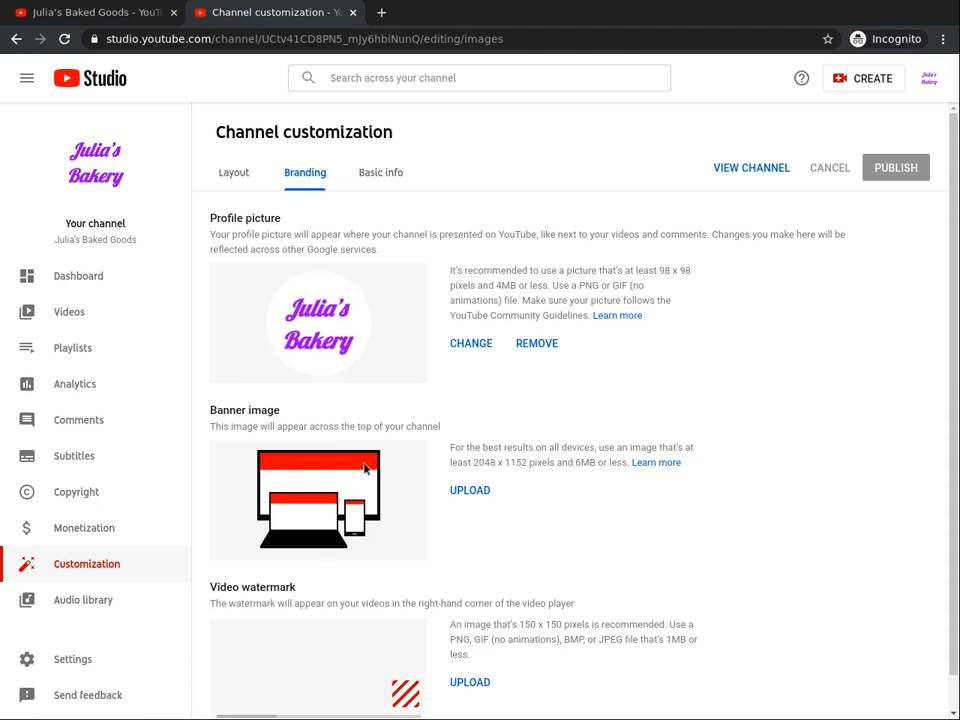
# - Start a banner image upload on the Branding page, then close the file chooser
pyautogui.click(469, 490)
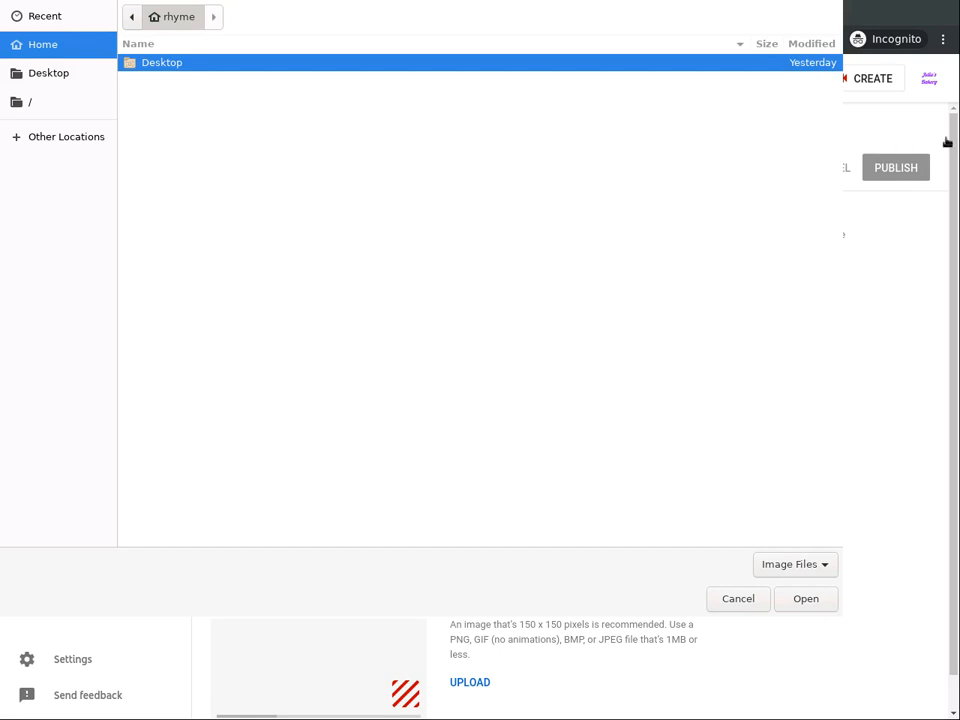
pyautogui.press('Escape')
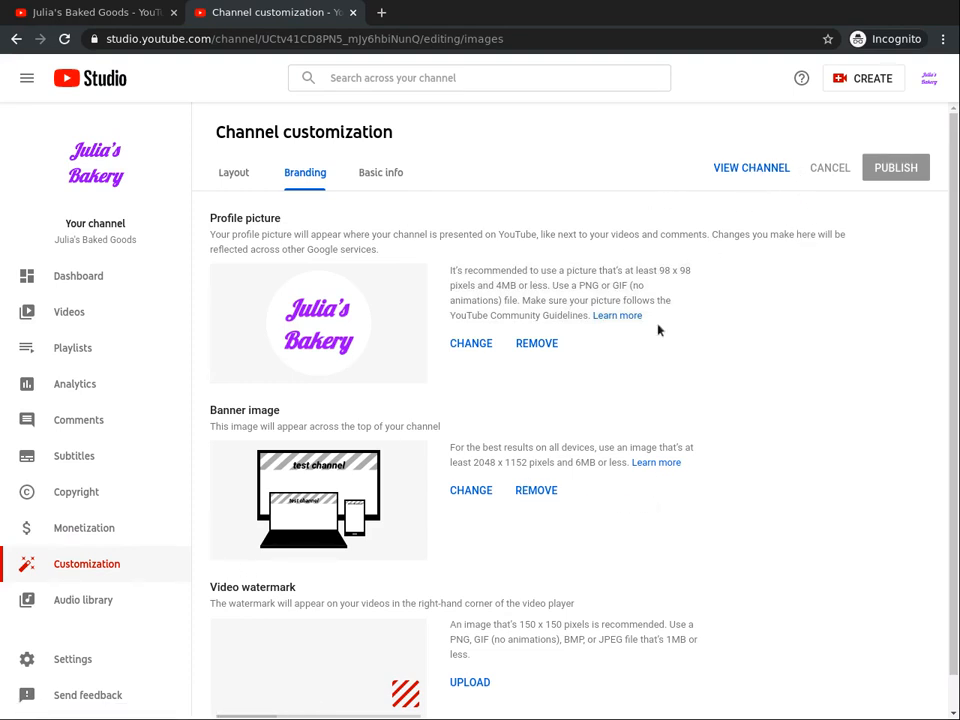
pyautogui.scroll(-1, 290, 540)
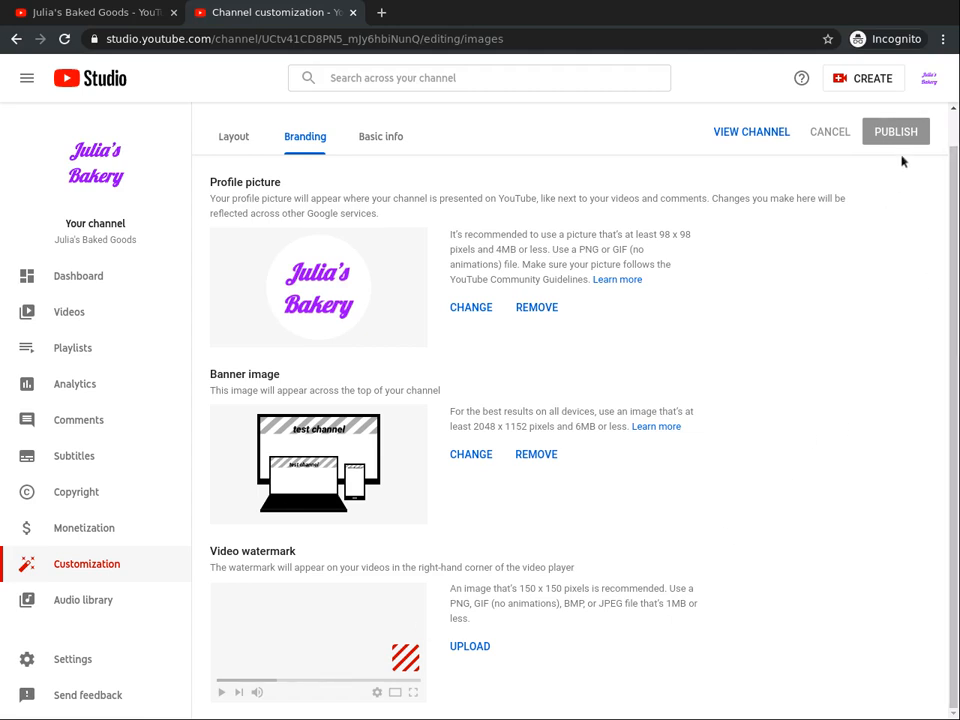
# - View the channel on youtube.com showing the 'test channel' banner and purple Julia's Bakery logo
pyautogui.click(766, 136)
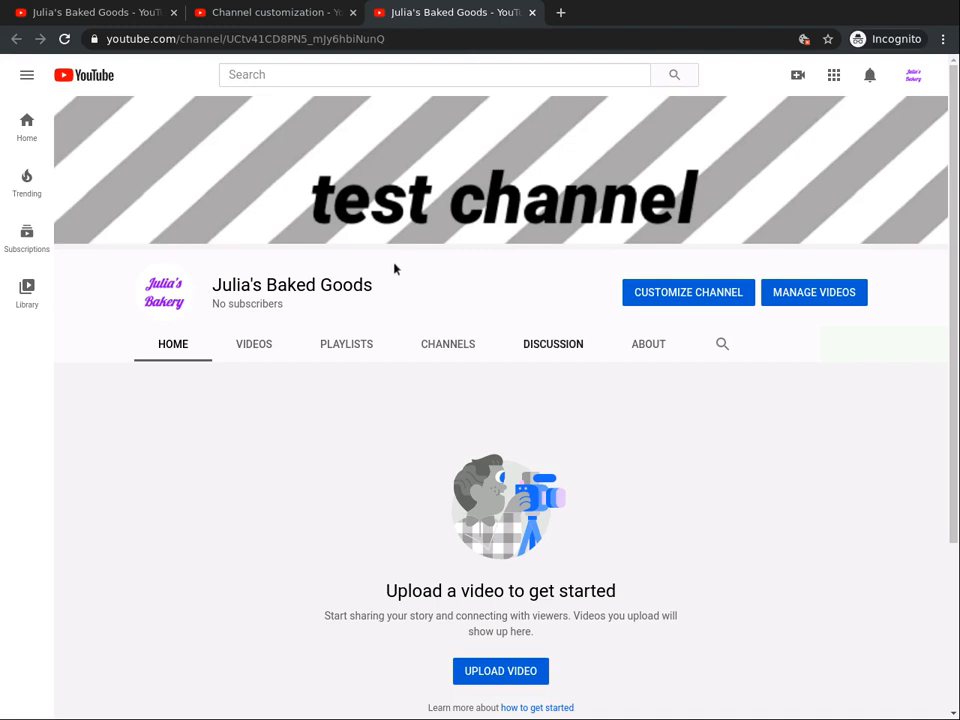
pyautogui.moveTo(660, 178)
# - Look through the account Settings and Advanced settings, then go to the YouTube Studio dashboard
pyautogui.click(913, 77)
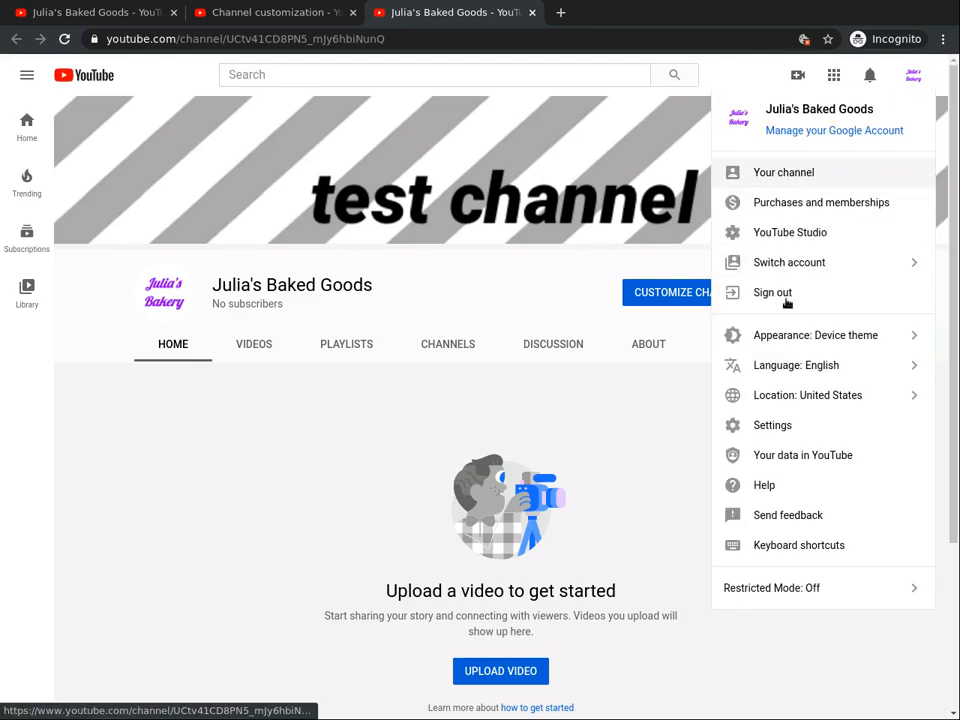
pyautogui.click(773, 428)
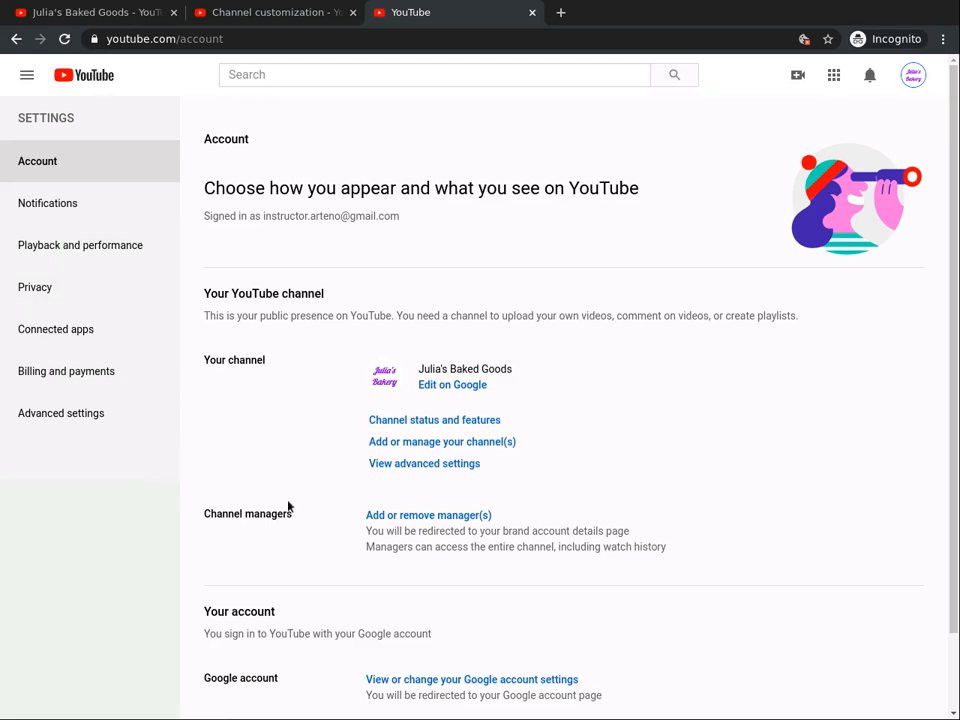
pyautogui.scroll(-2, 288, 506)
pyautogui.scroll(-1, 288, 506)
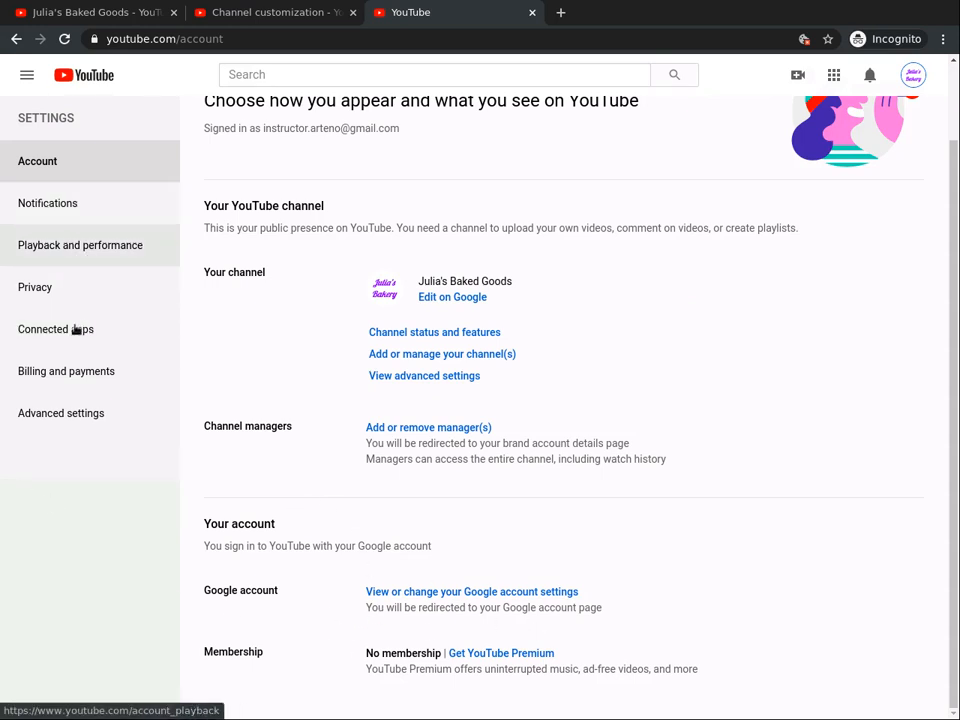
pyautogui.click(59, 423)
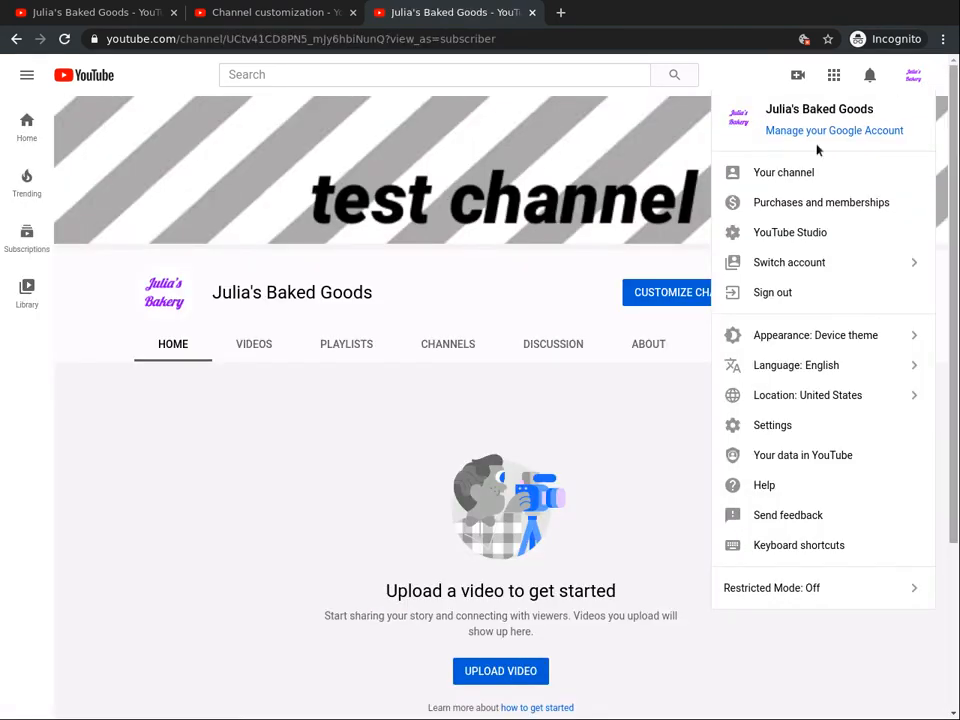
pyautogui.click(774, 232)
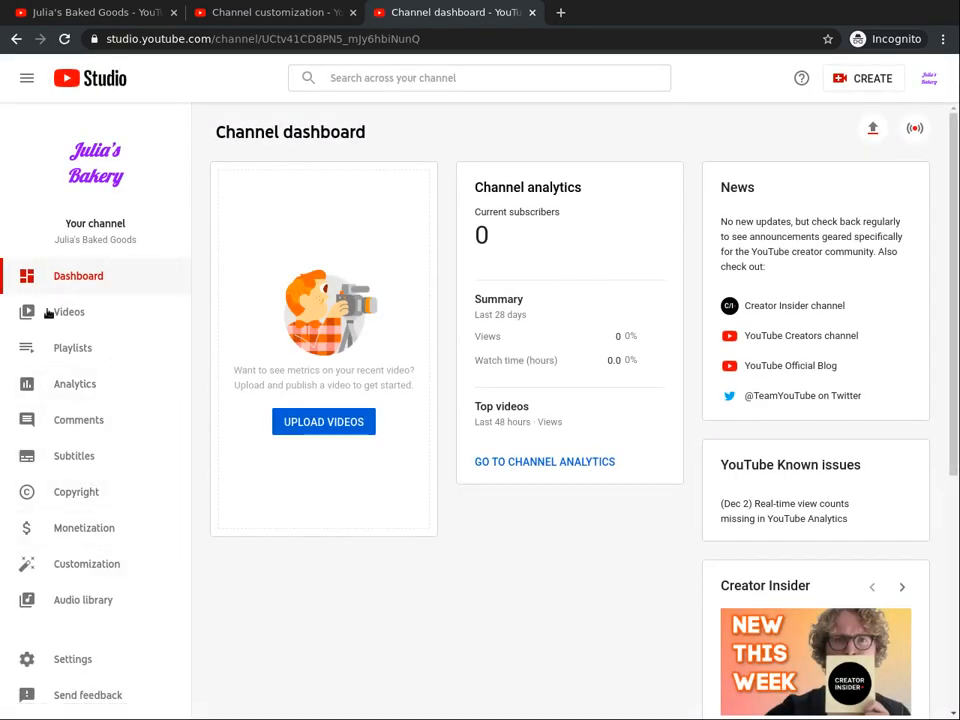
# - Review the channel settings, close them unchanged, and bring up the Julia's Baked Goods account menu
pyautogui.click(60, 665)
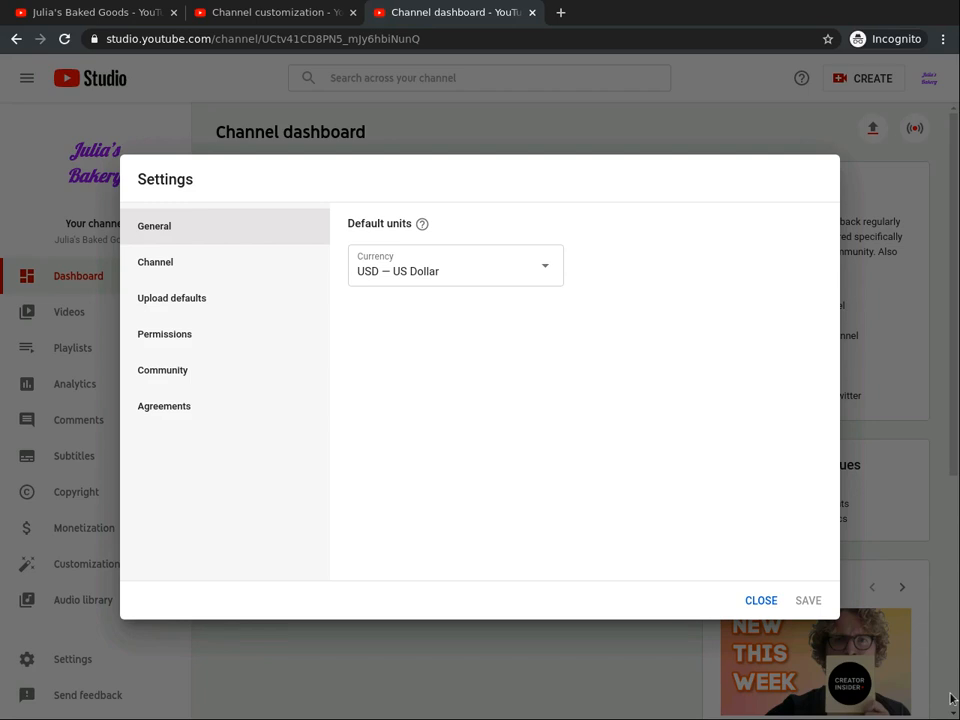
pyautogui.click(756, 604)
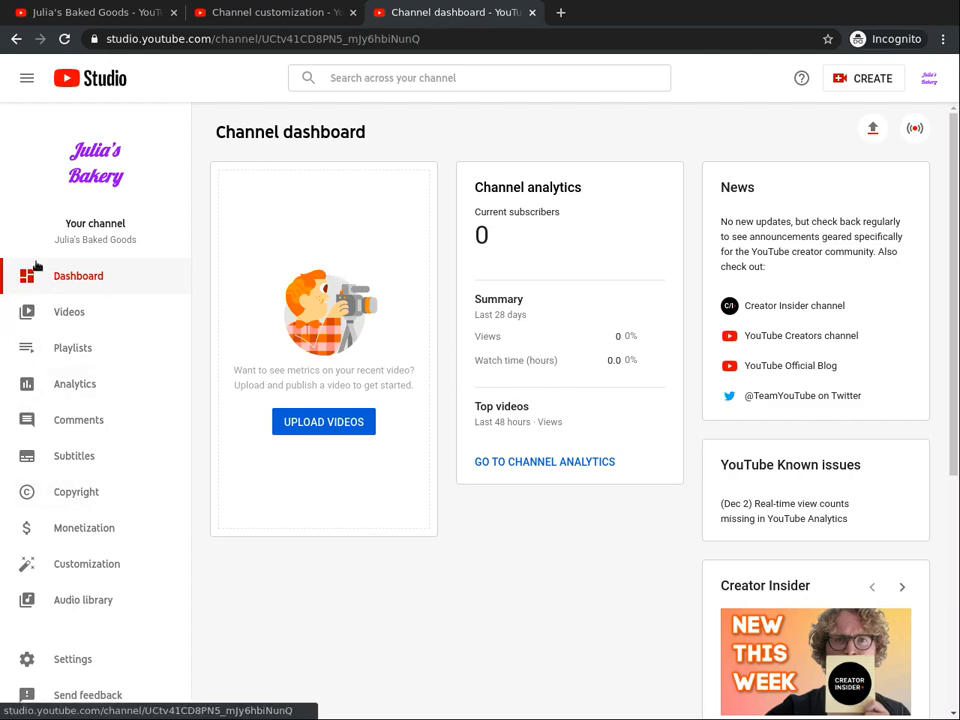
pyautogui.click(929, 78)
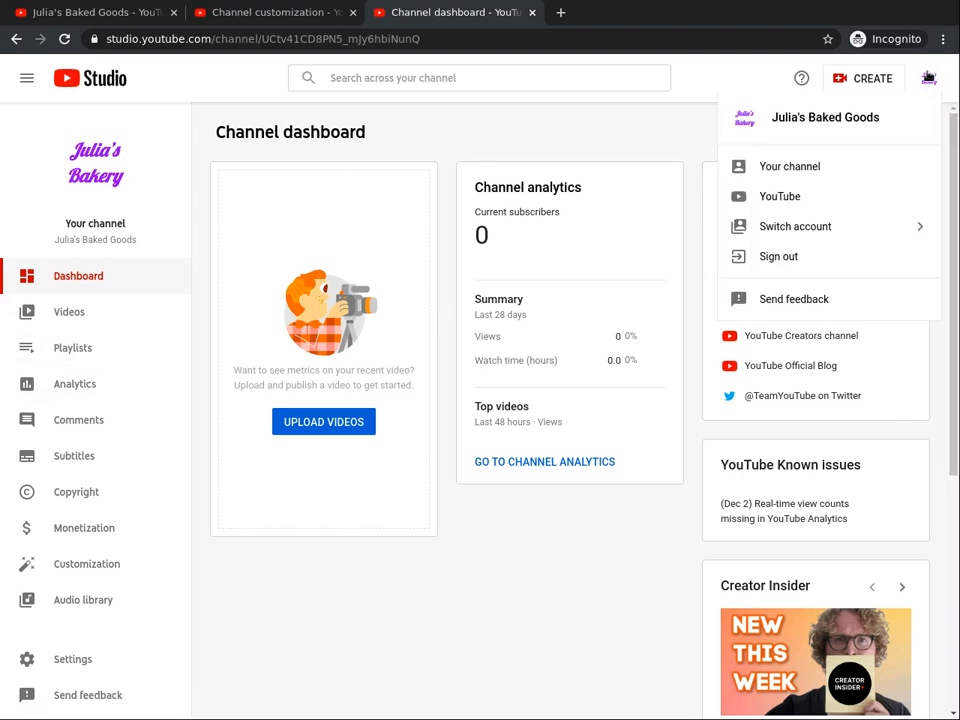
# - From the channel page, open account settings and follow the Add or remove manager(s) link
pyautogui.click(790, 167)
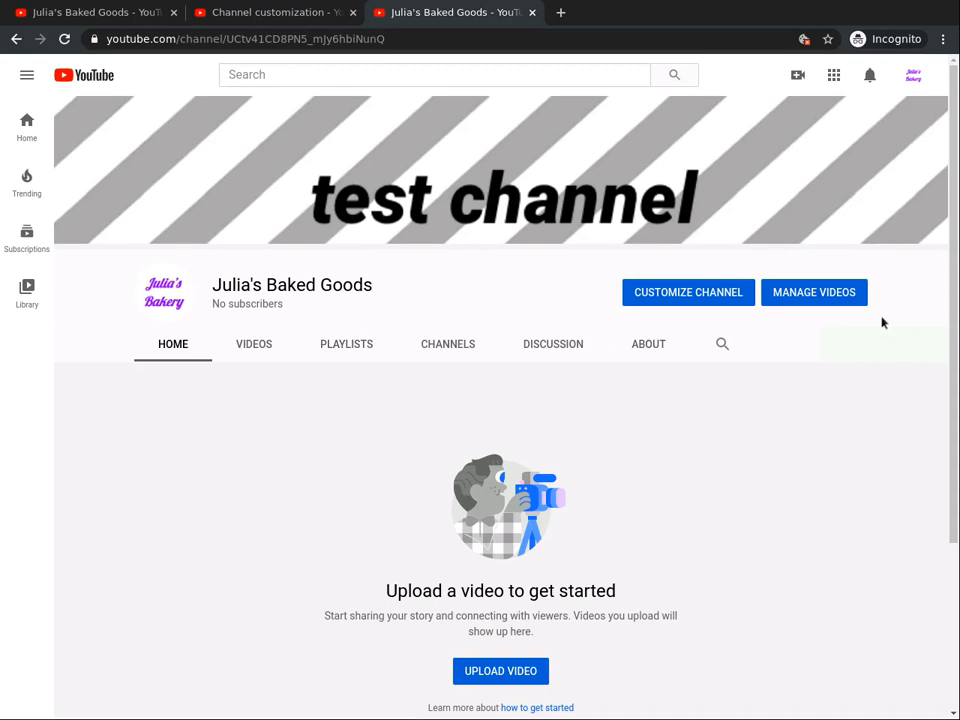
pyautogui.click(913, 78)
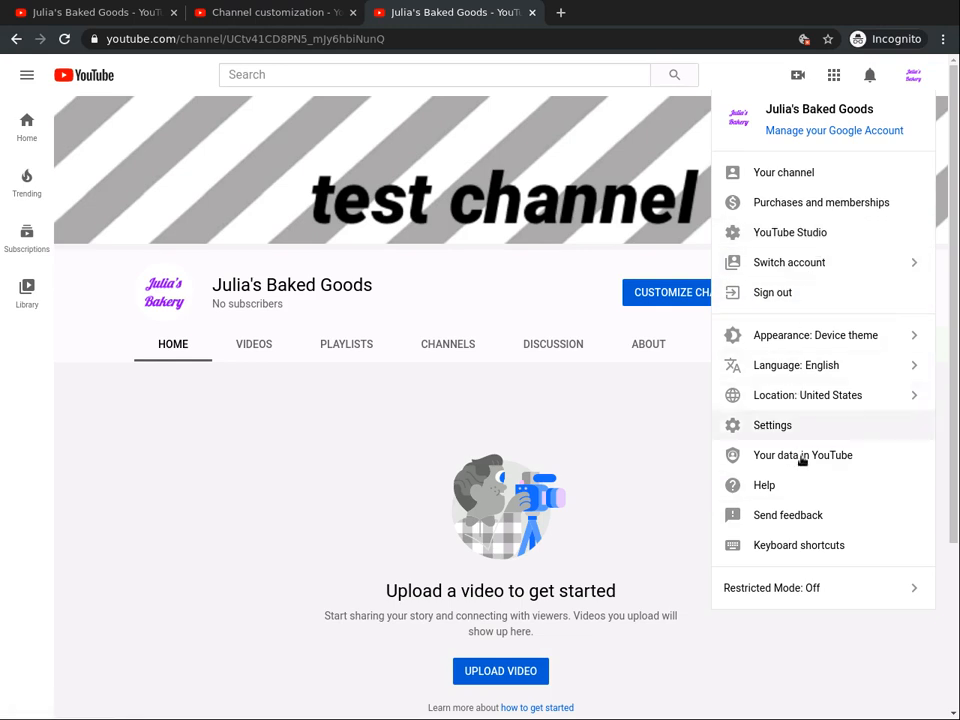
pyautogui.click(777, 428)
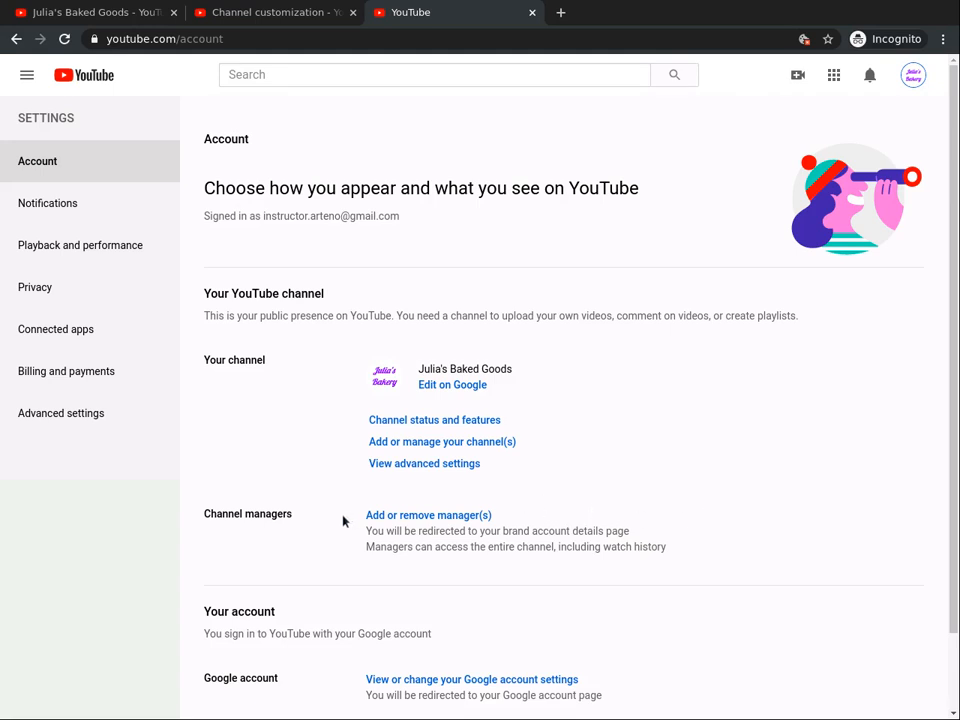
pyautogui.click(408, 516)
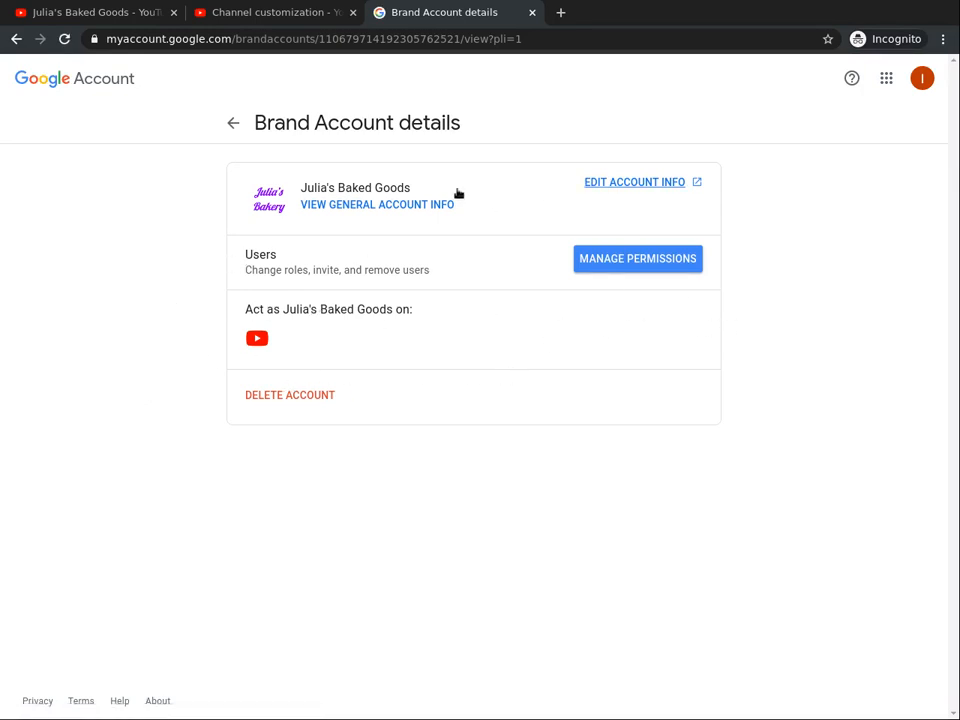
pyautogui.click(655, 262)
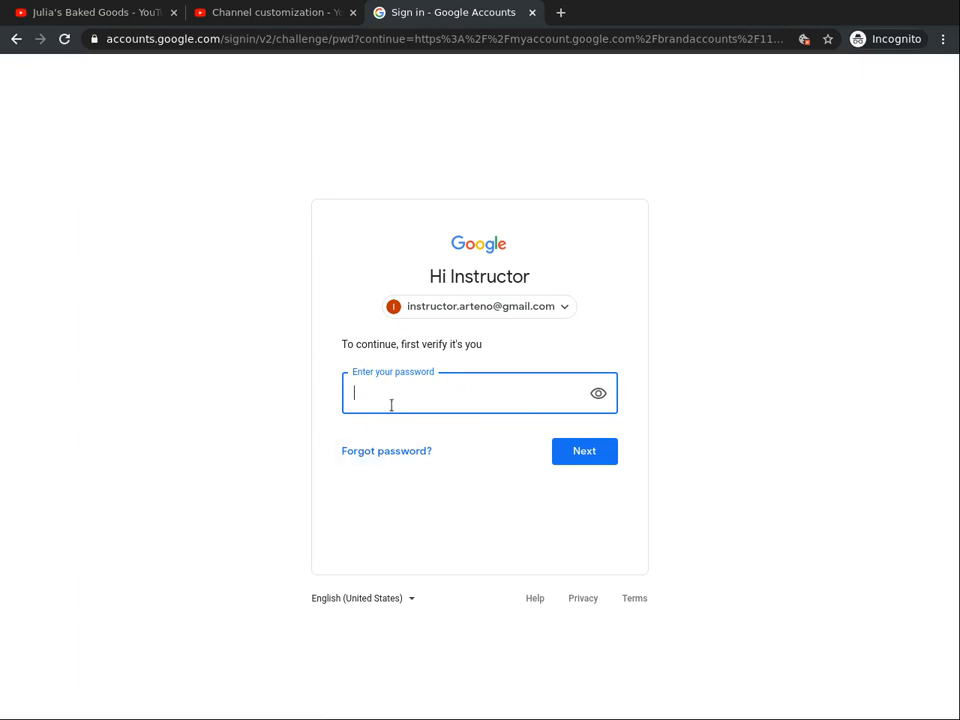
pyautogui.click(591, 456)
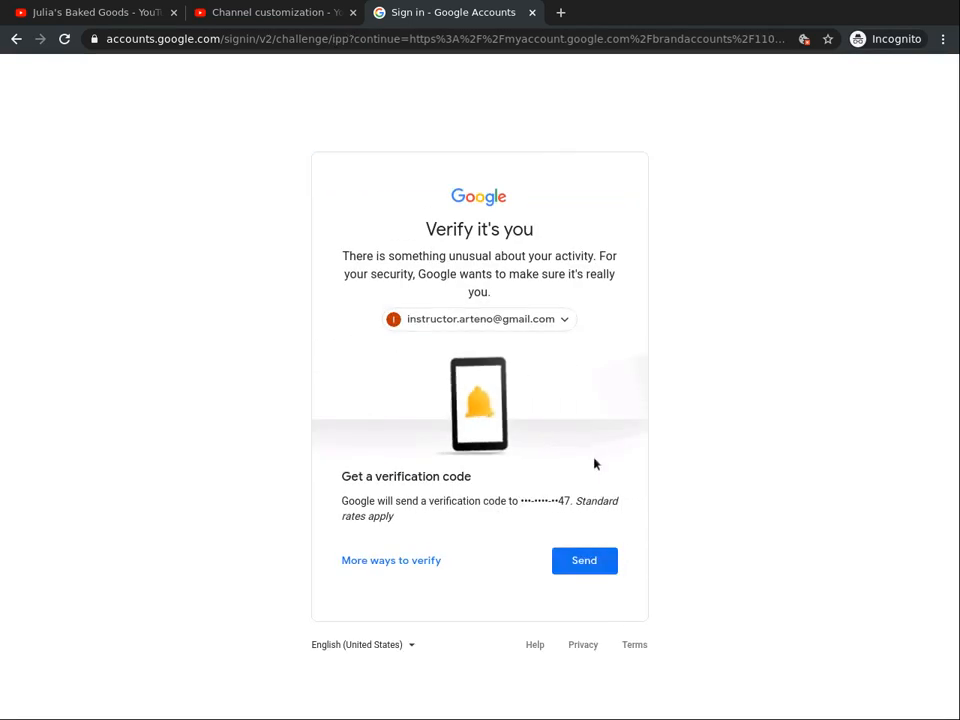
pyautogui.click(587, 566)
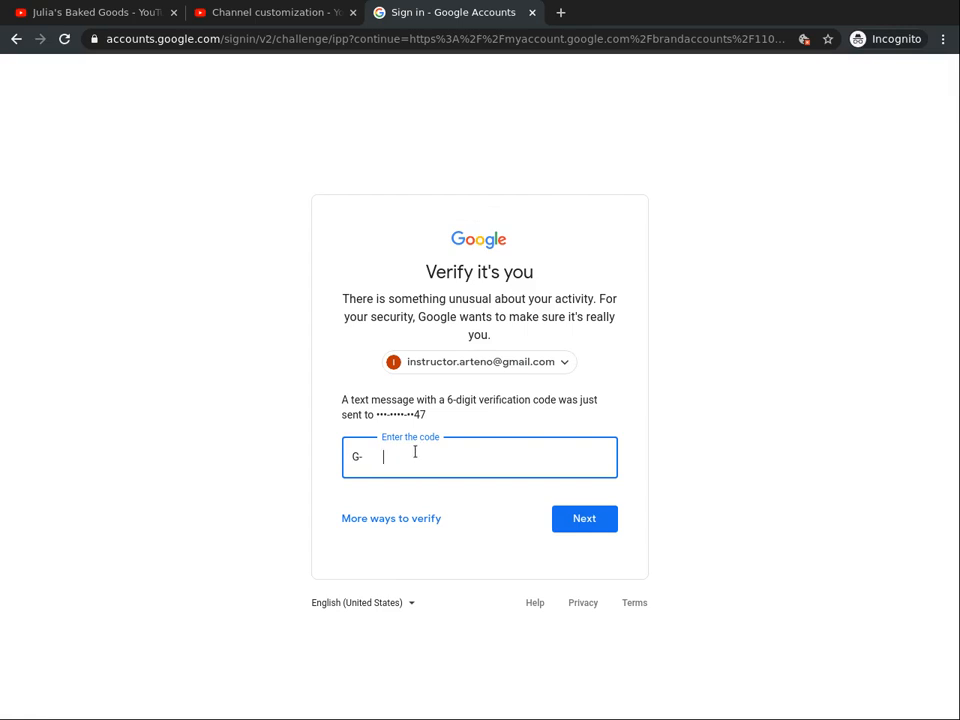
pyautogui.click(584, 522)
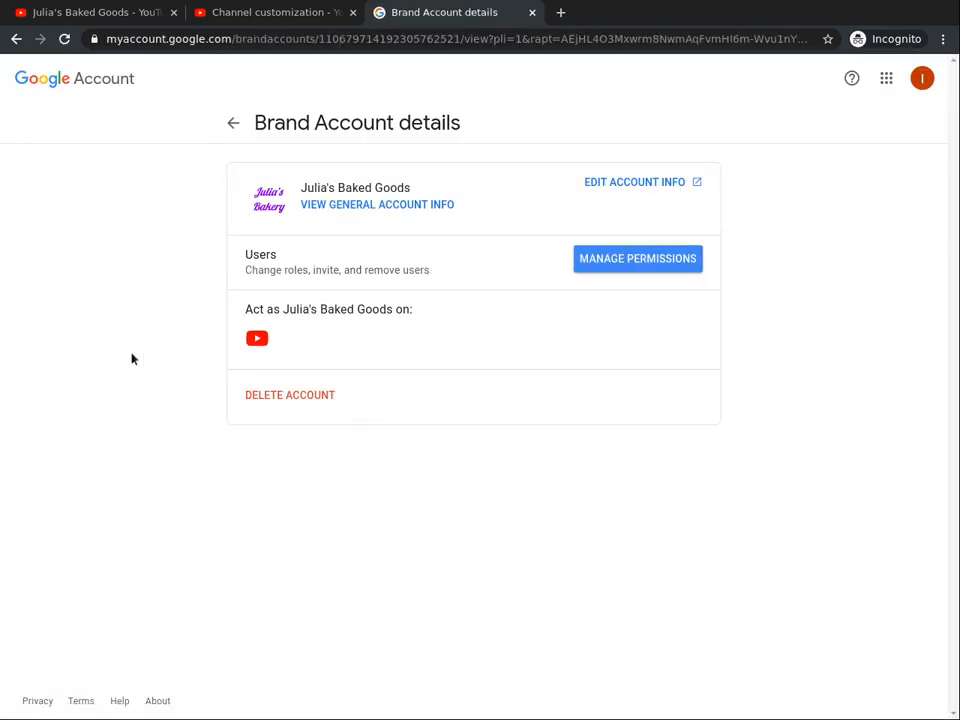
pyautogui.click(629, 260)
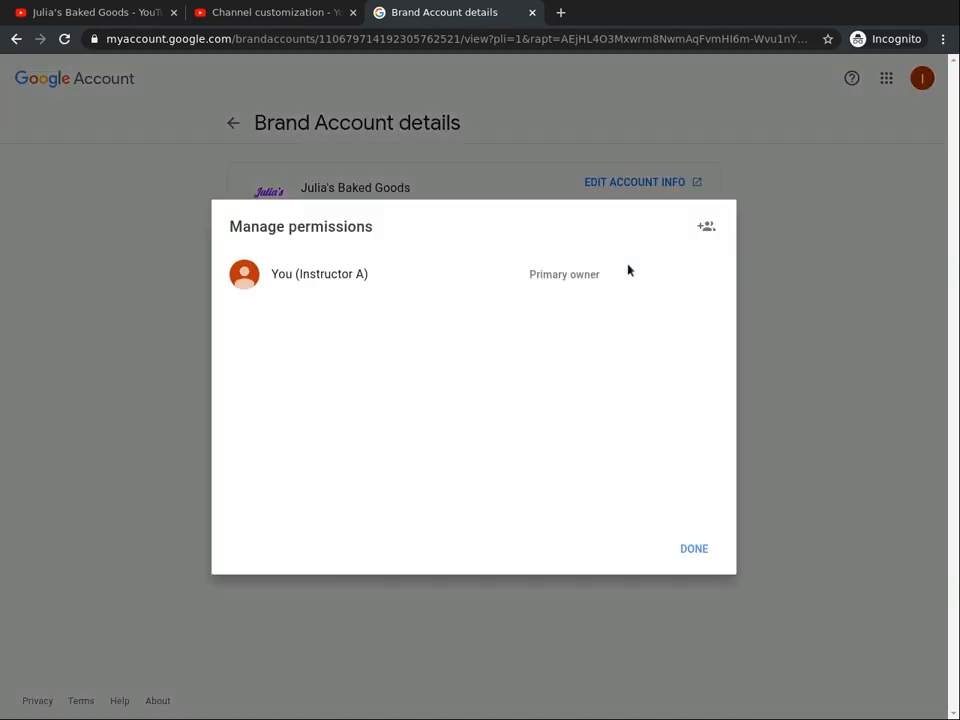
pyautogui.click(693, 552)
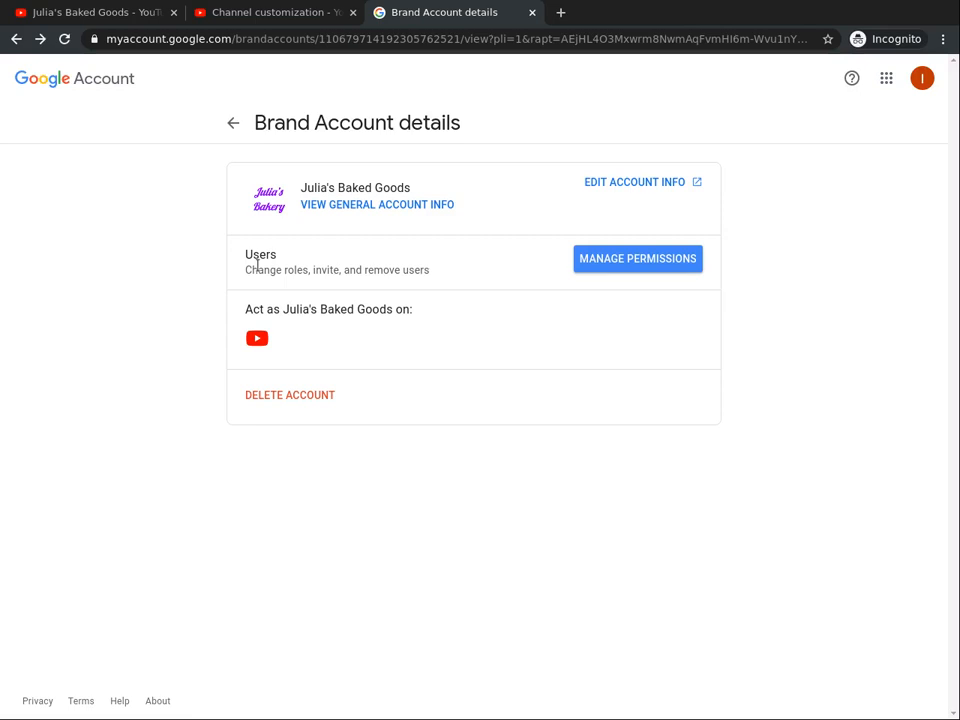
# - Close the Brand Account tab, go to YouTube home, then open the Julia's Baked Goods channel page
pyautogui.hotkey('ctrl', 'w')
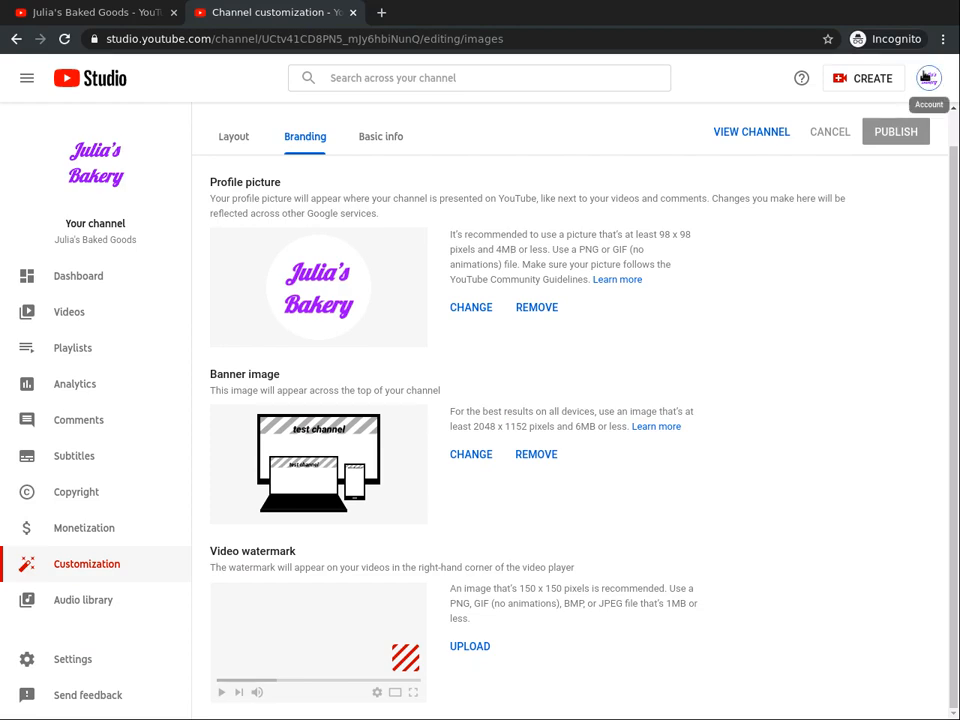
pyautogui.click(927, 78)
pyautogui.click(780, 197)
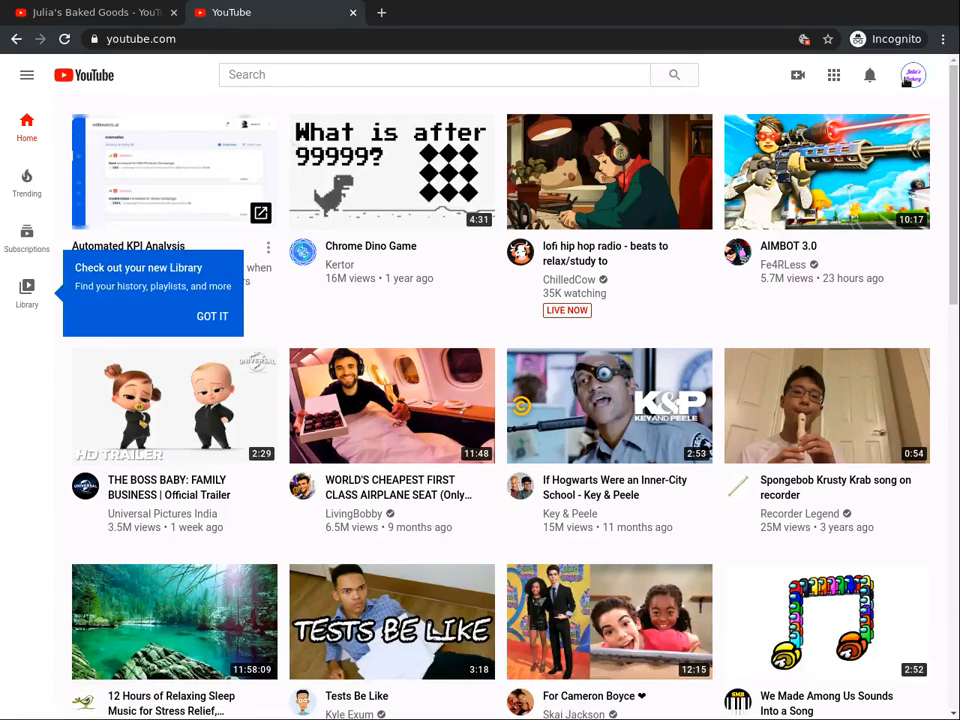
pyautogui.click(911, 75)
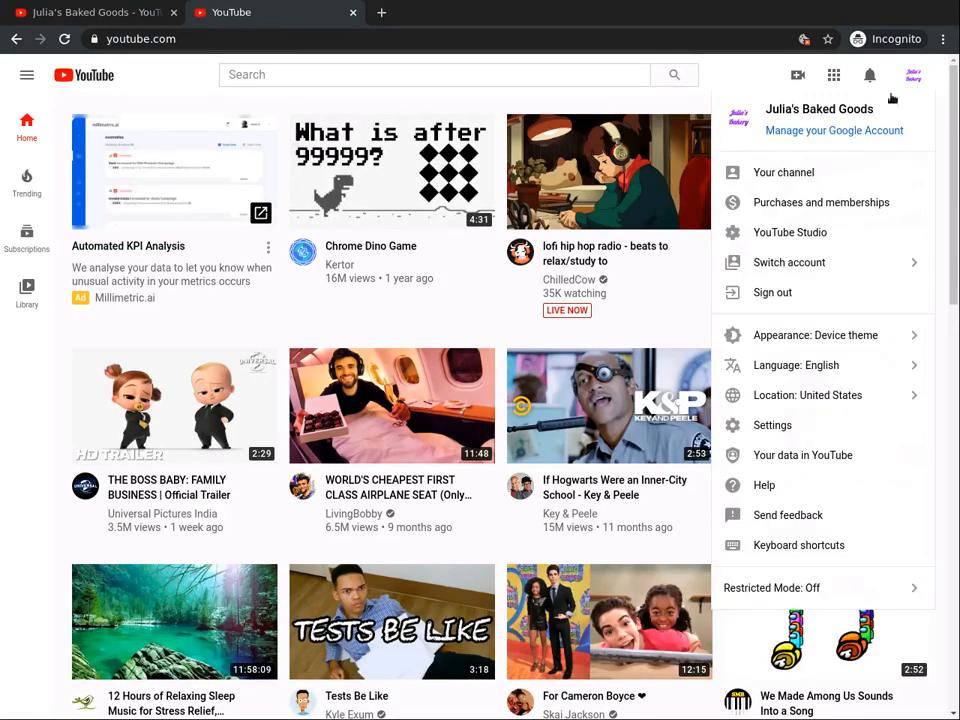
pyautogui.click(776, 178)
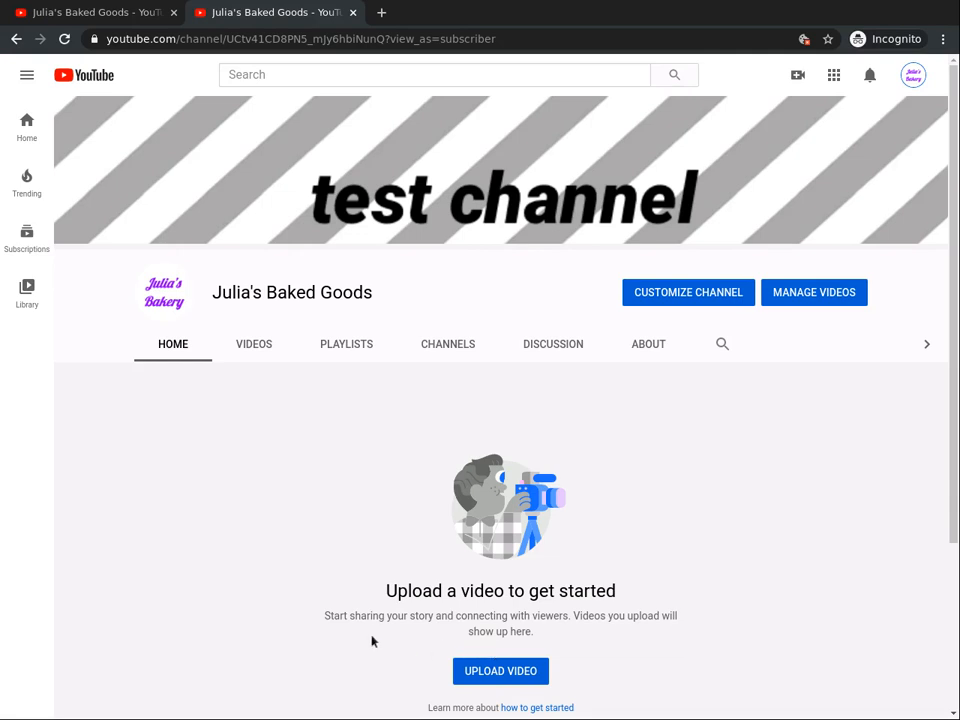
# - Start a video upload from the channel page and browse for the file to upload
pyautogui.click(513, 675)
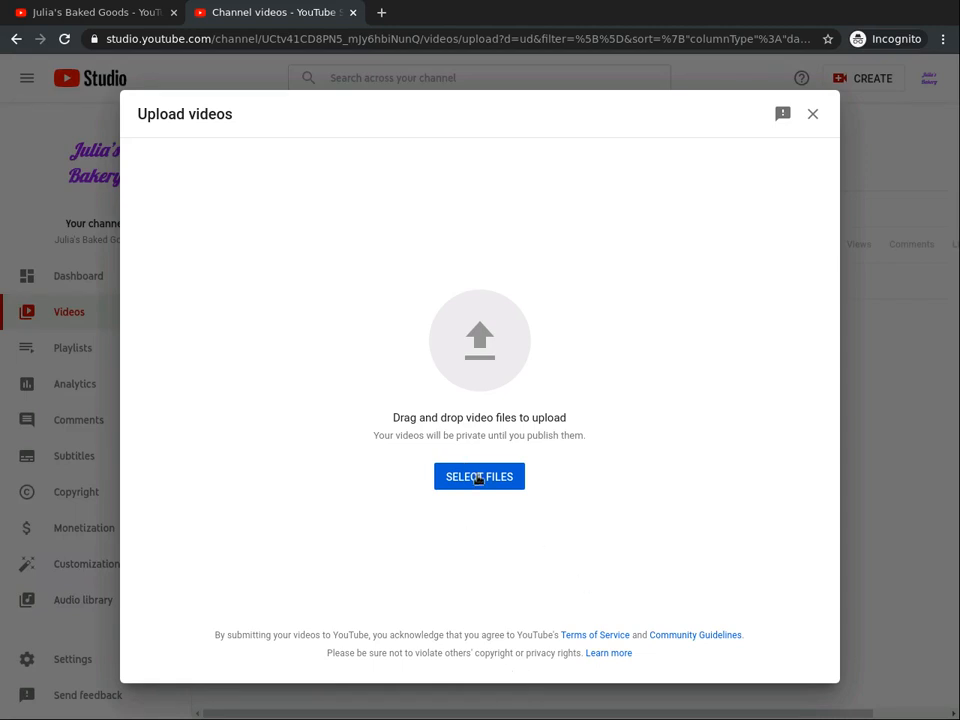
pyautogui.click(478, 475)
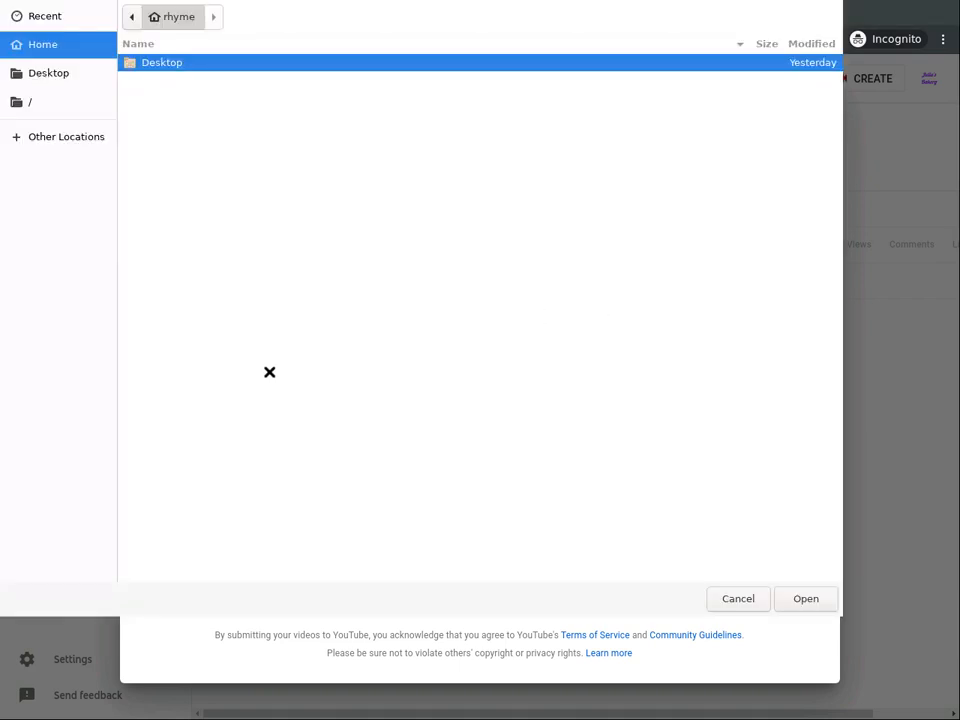
# - Pick the video from the Desktop folder so the 0:41 'test video' draft uploads
pyautogui.doubleClick(167, 64)
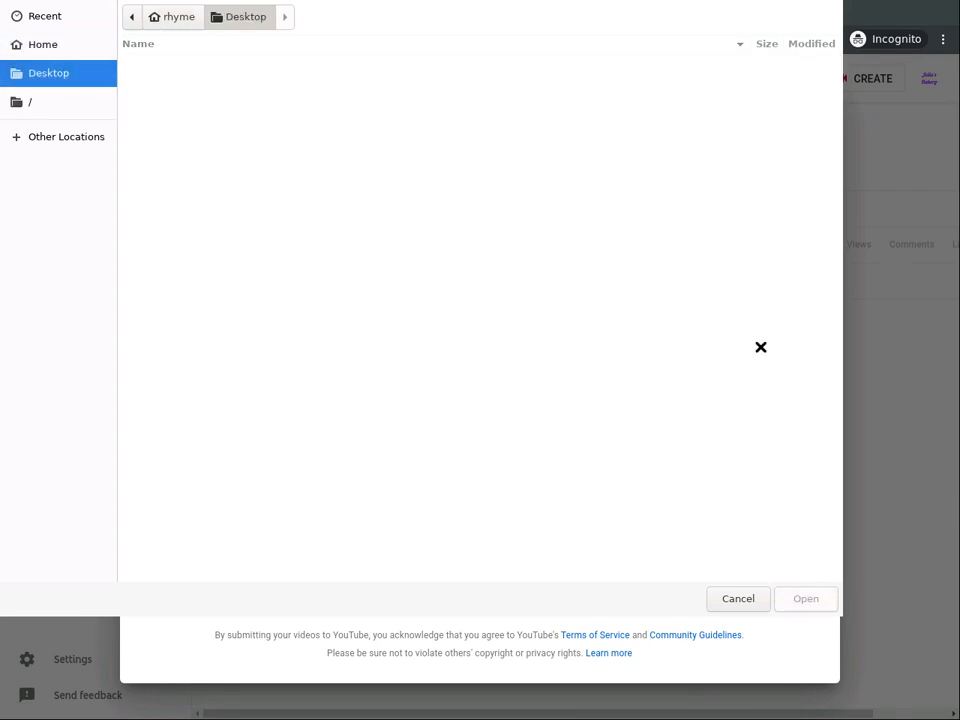
pyautogui.press('Escape')
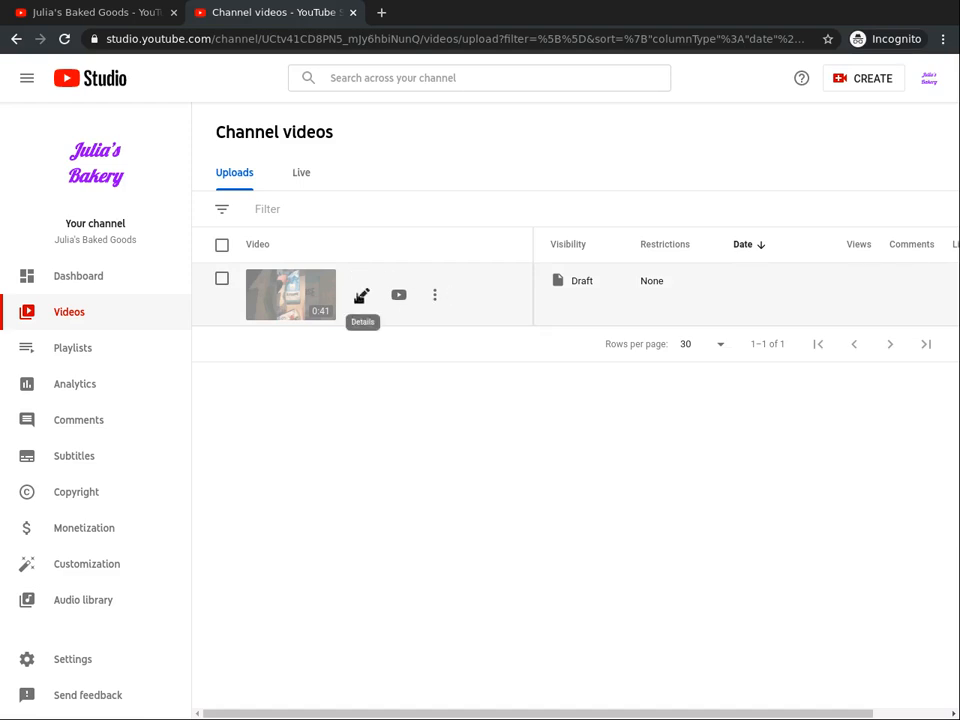
# - In the draft's details, replace the title 'test video' with 'Welcome to my bakery!'
pyautogui.click(361, 294)
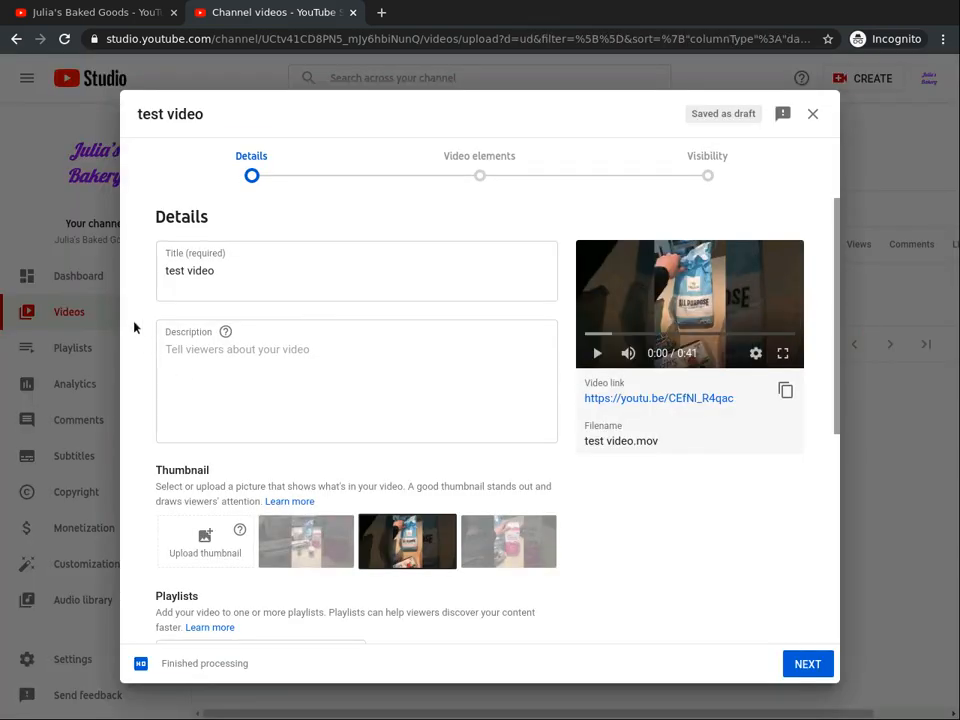
pyautogui.click(217, 270)
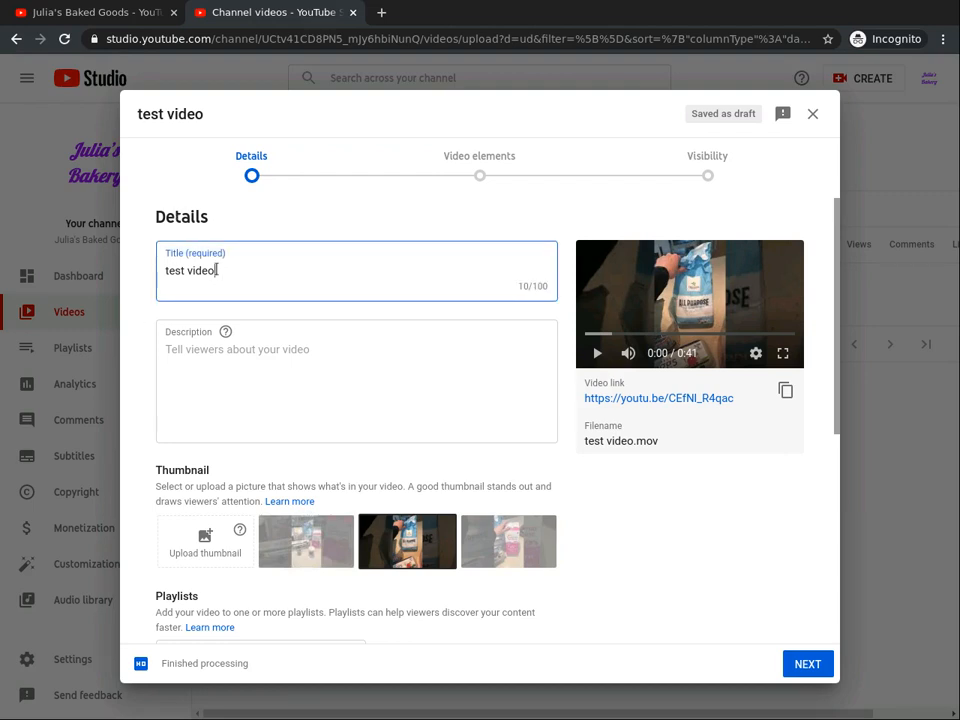
pyautogui.tripleClick(217, 270)
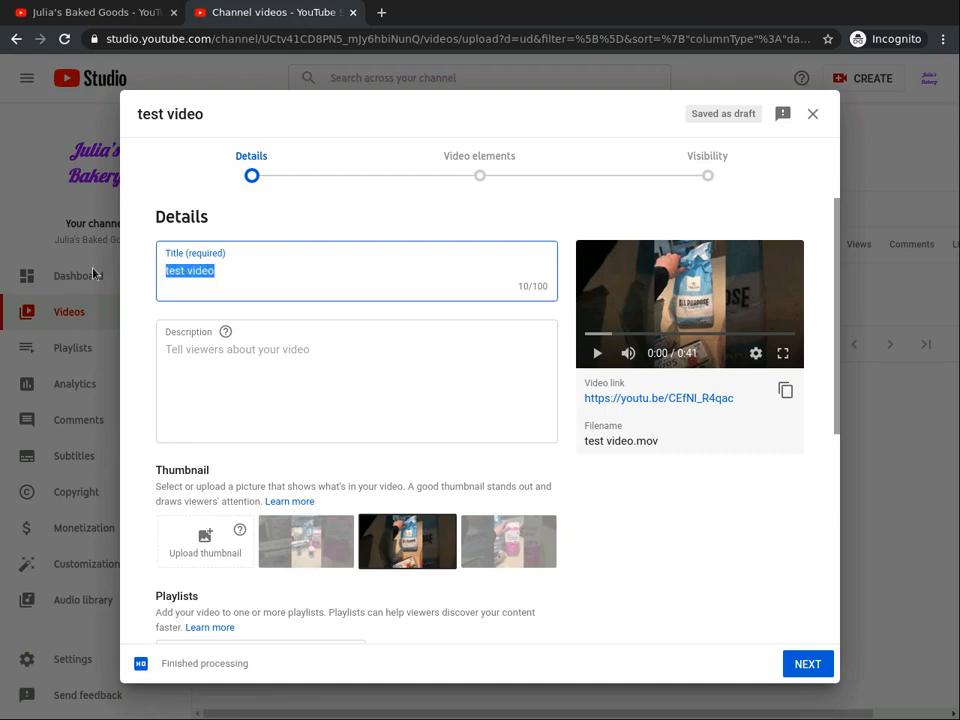
pyautogui.write('Welc')
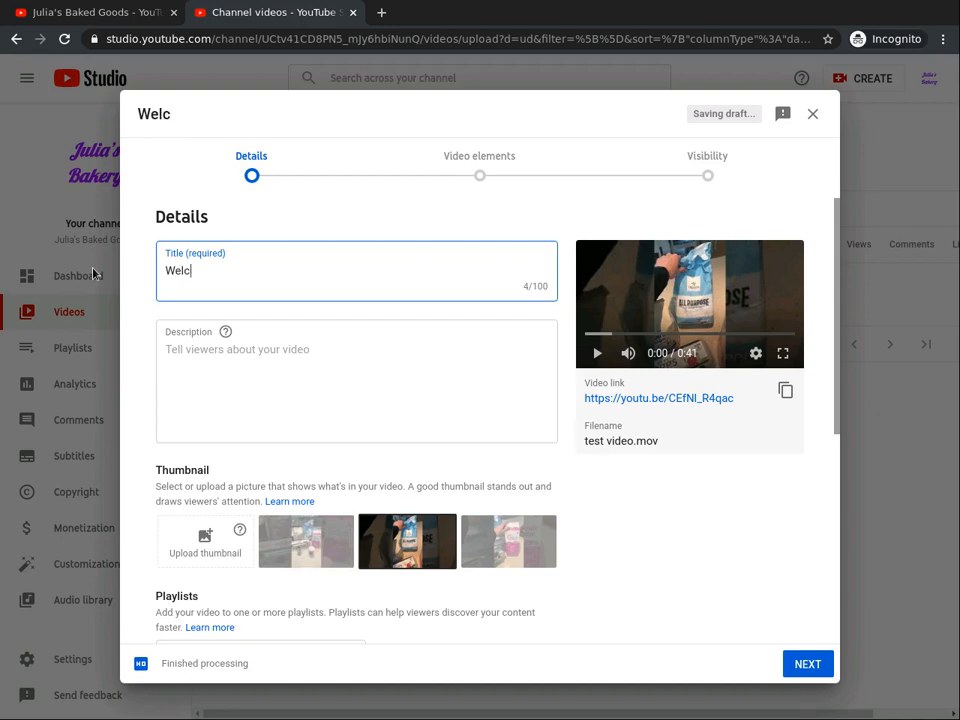
pyautogui.write('ome to my bk')
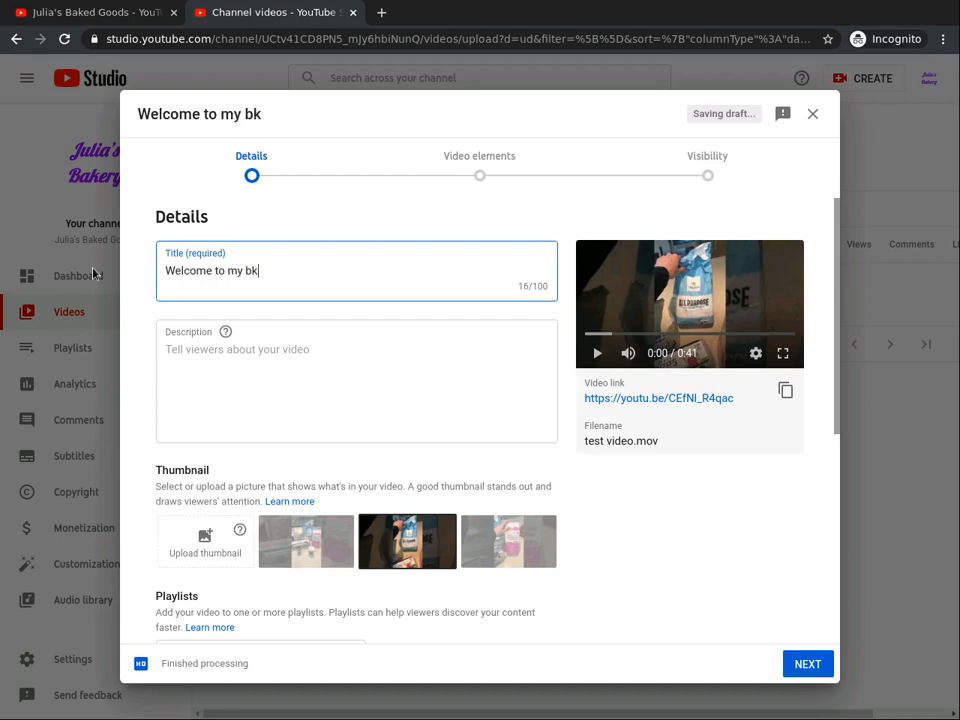
pyautogui.press('BackSpace')
pyautogui.write('akery!')
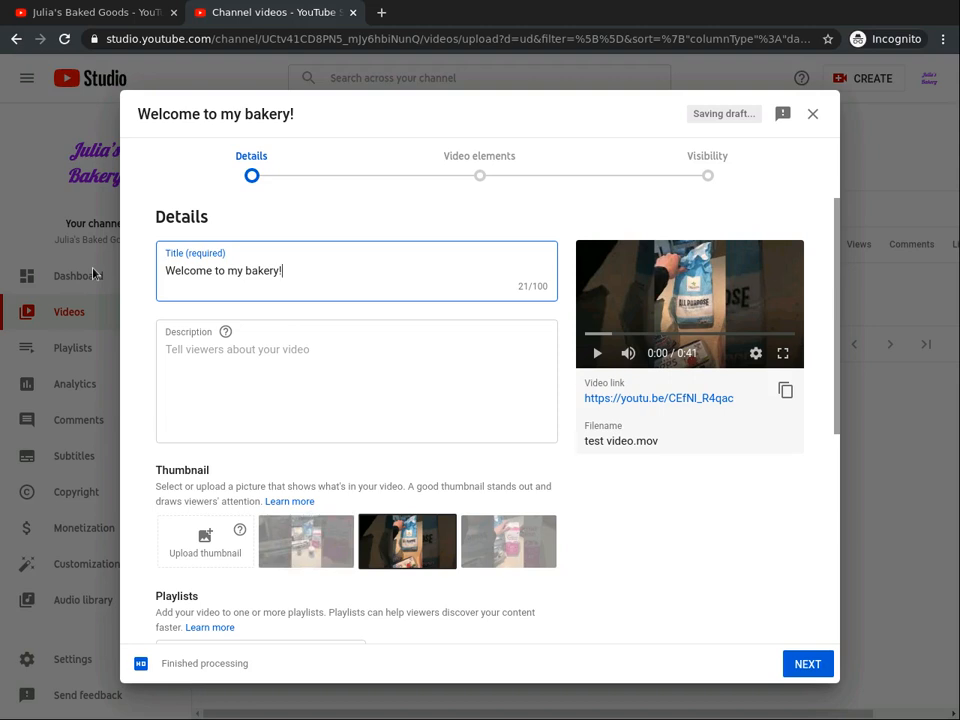
# - Enter the description 'I will be sharing the basic ingredients for a cake.'
pyautogui.click(202, 351)
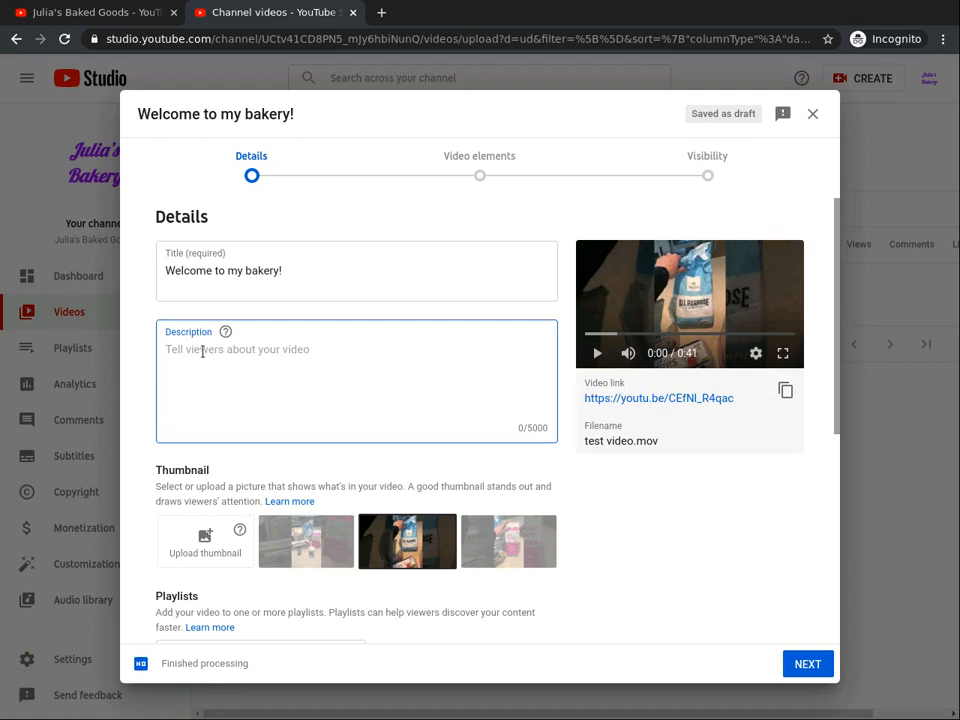
pyautogui.write('I ')
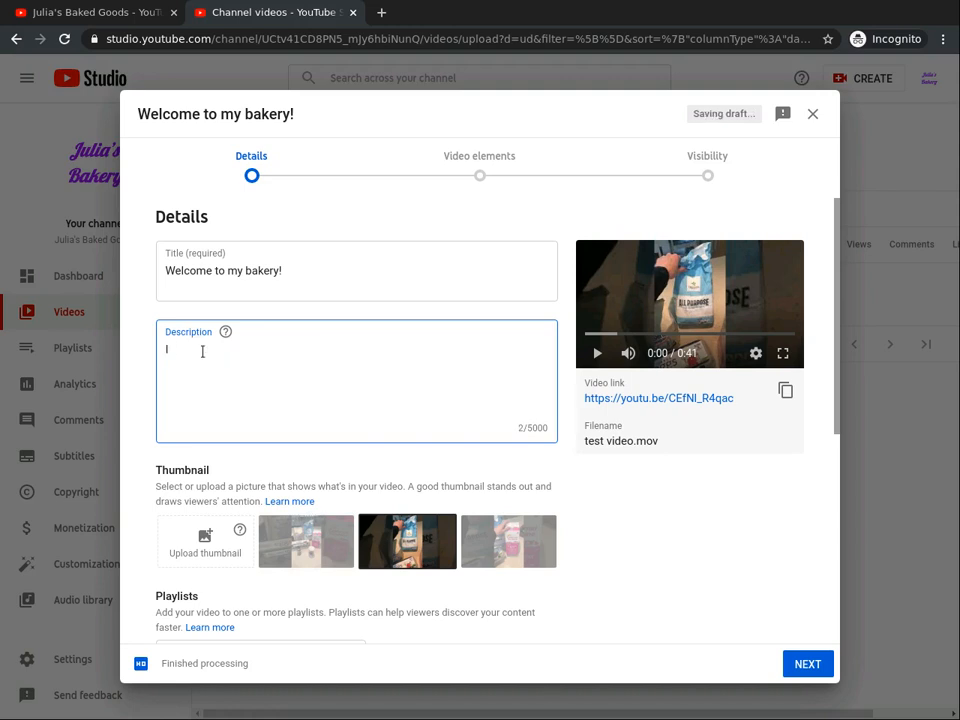
pyautogui.write('will be sharing the basi')
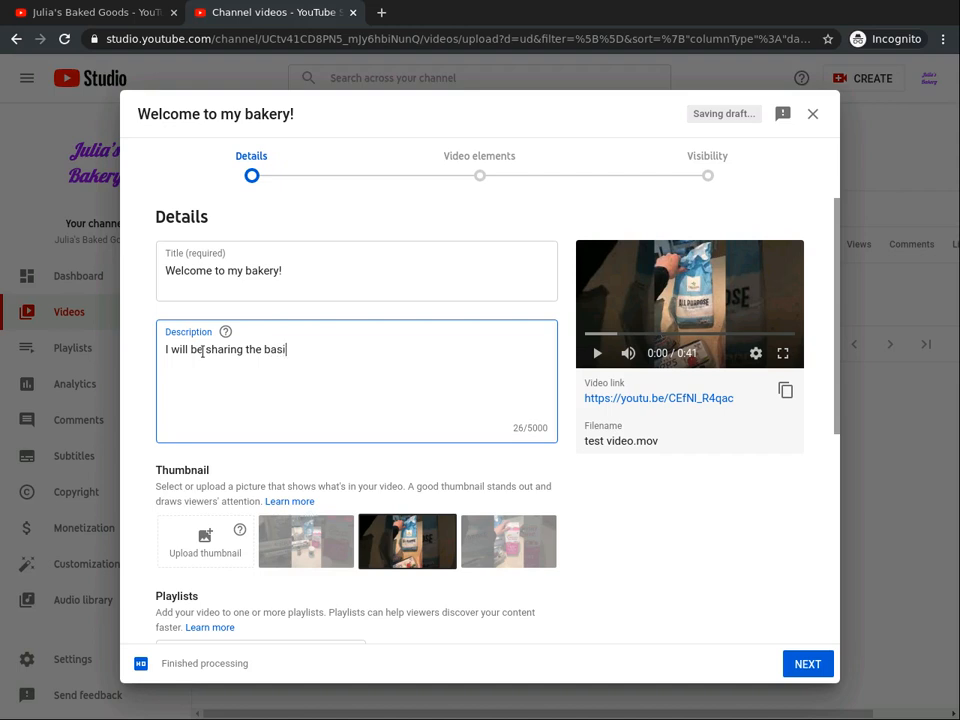
pyautogui.write('c ingredients for ')
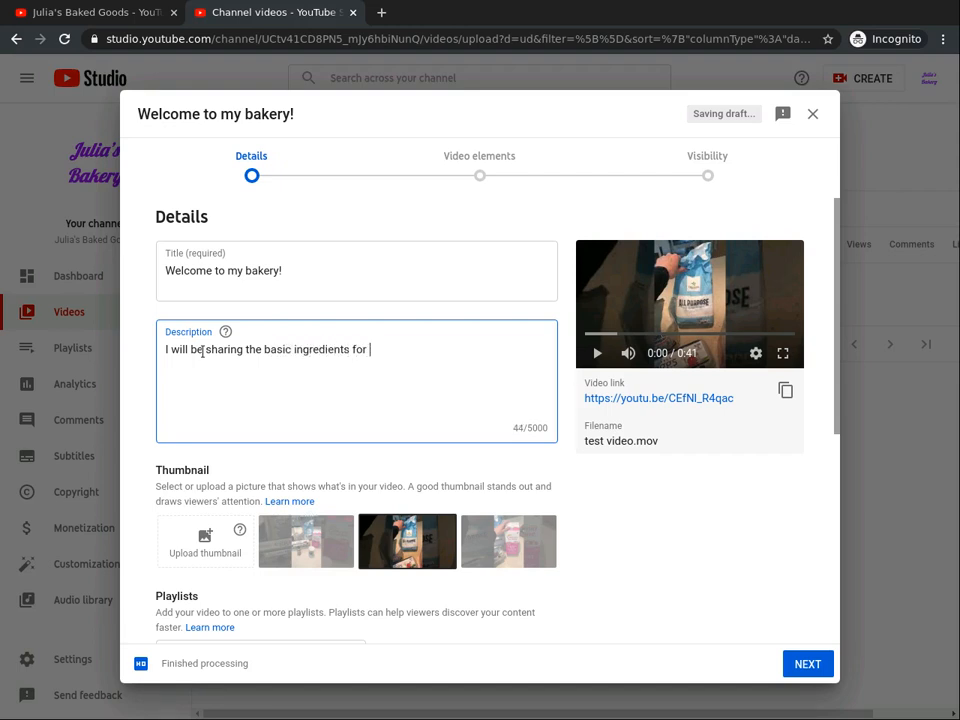
pyautogui.write('a cake.')
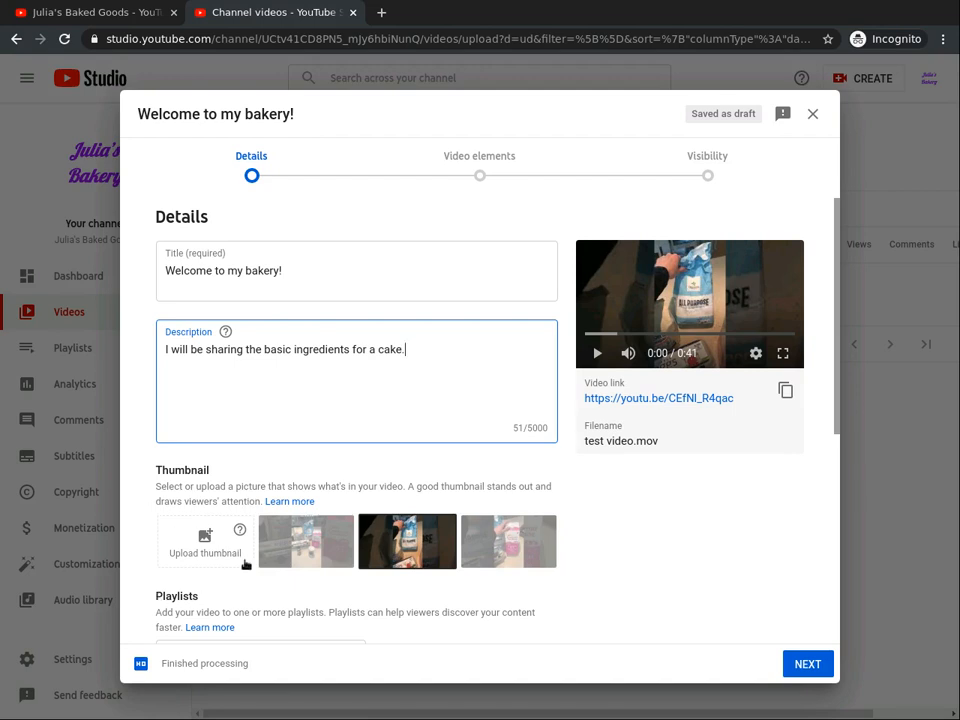
pyautogui.scroll(-2, 245, 565)
# - Create a new 'Baking tips' playlist and assign the video to it
pyautogui.click(289, 553)
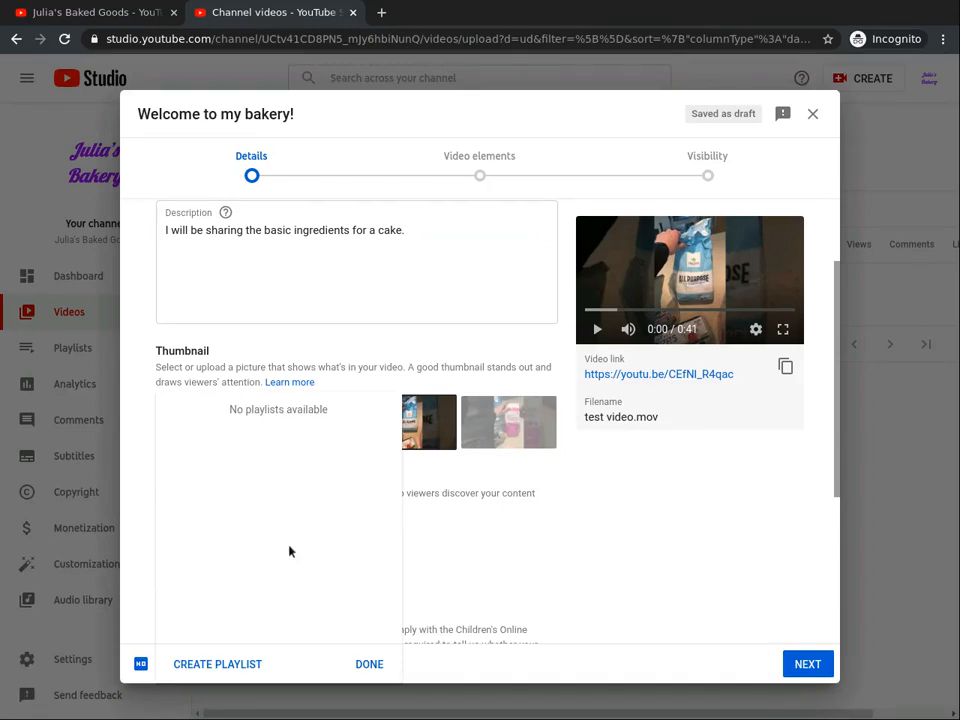
pyautogui.click(221, 664)
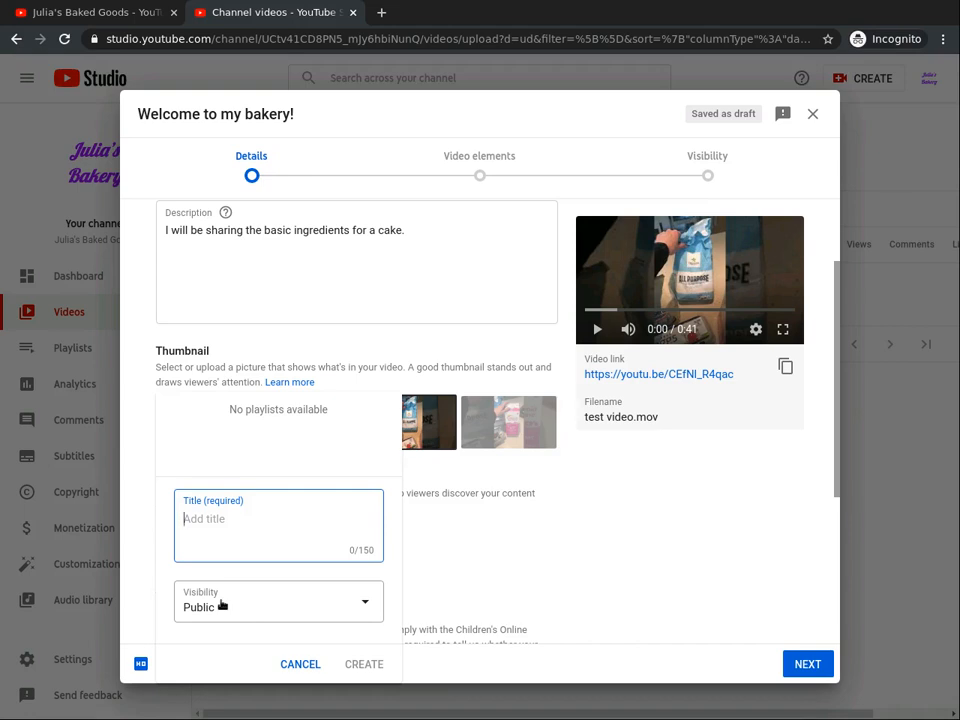
pyautogui.write('Baking tips')
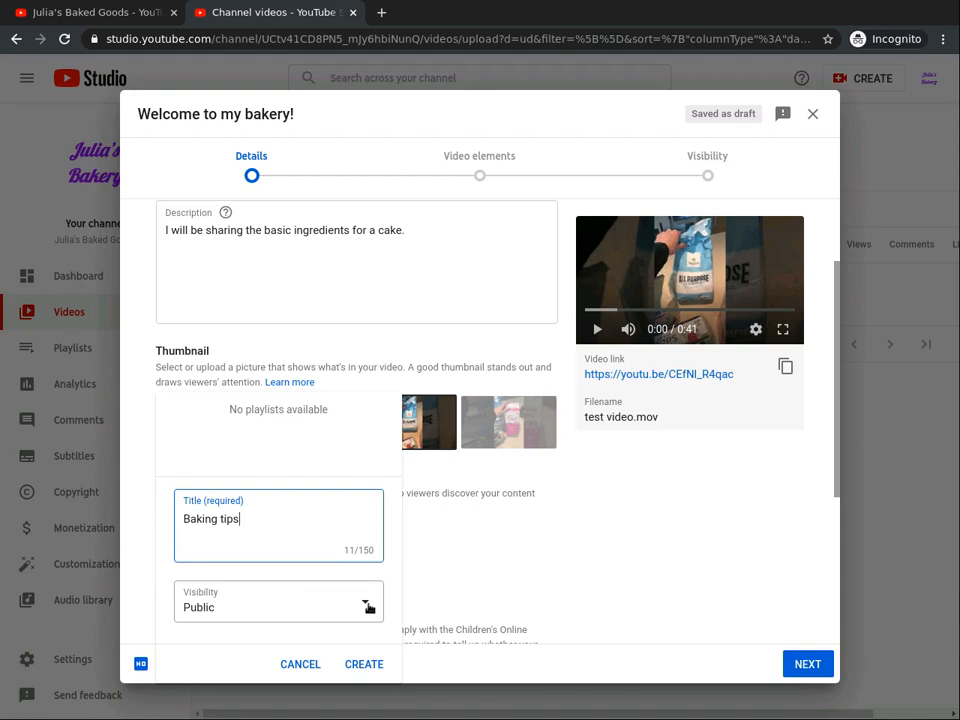
pyautogui.click(364, 670)
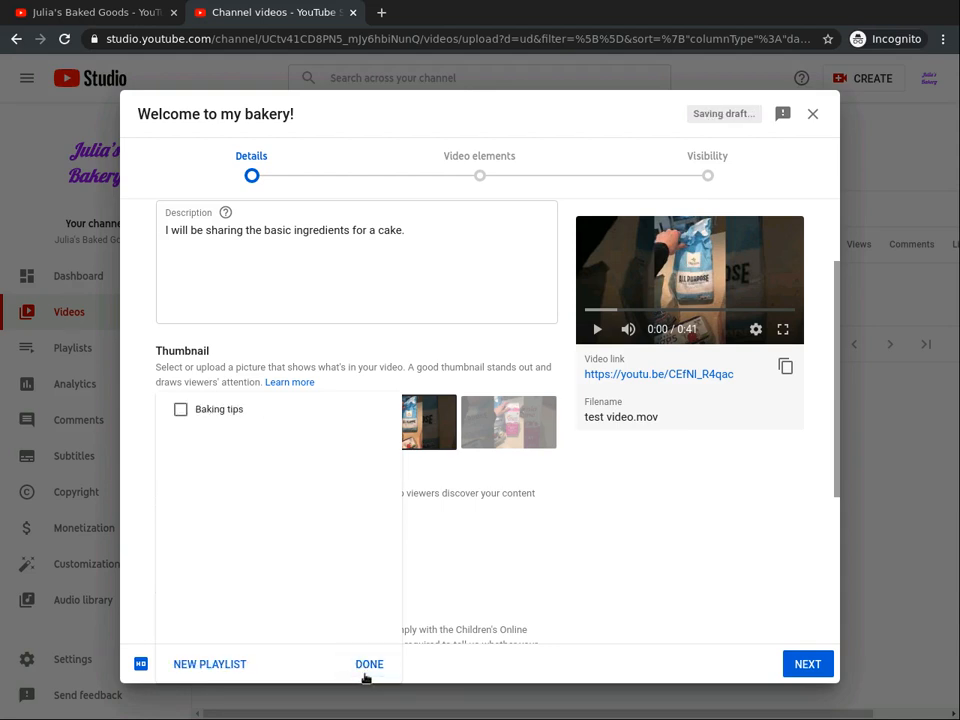
pyautogui.click(181, 409)
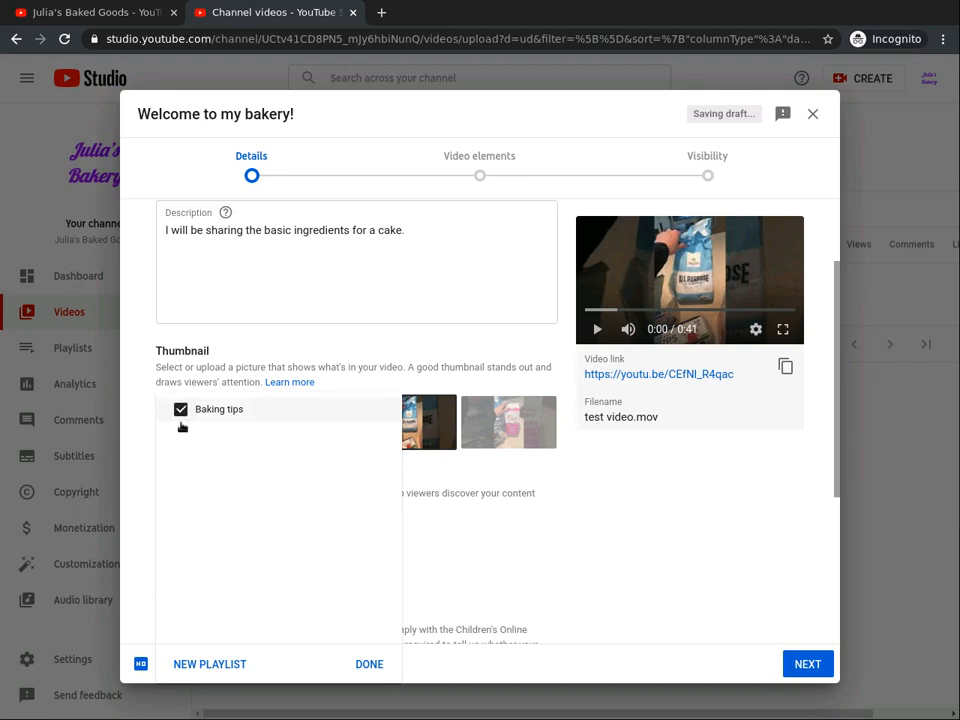
pyautogui.click(369, 664)
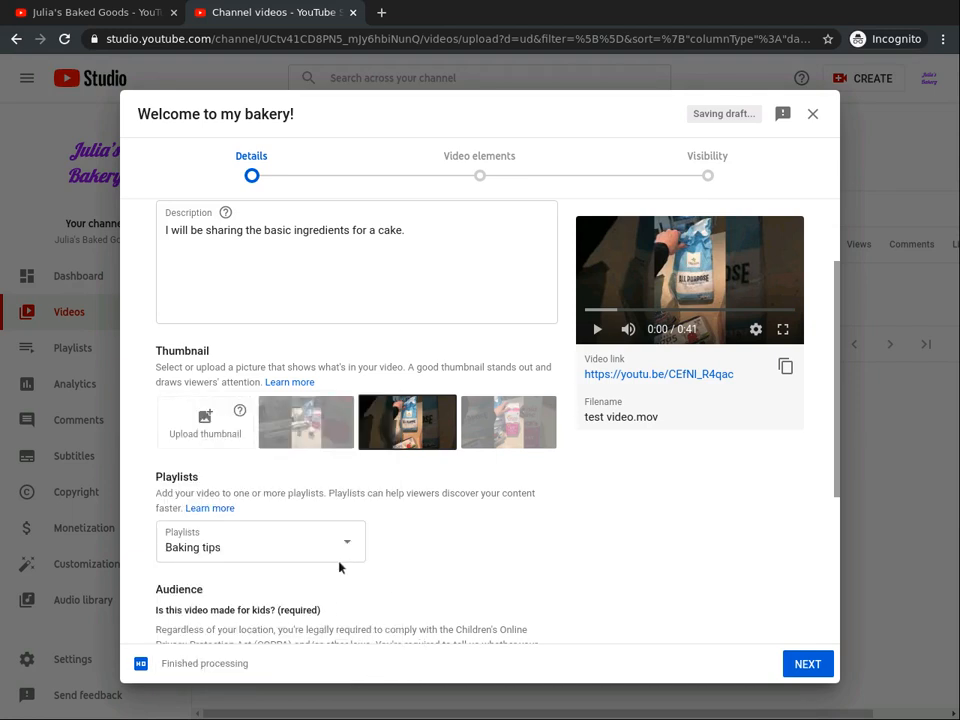
# - Choose 'No, it's not made for kids' and leave the age restriction options unchanged
pyautogui.scroll(-3, 339, 567)
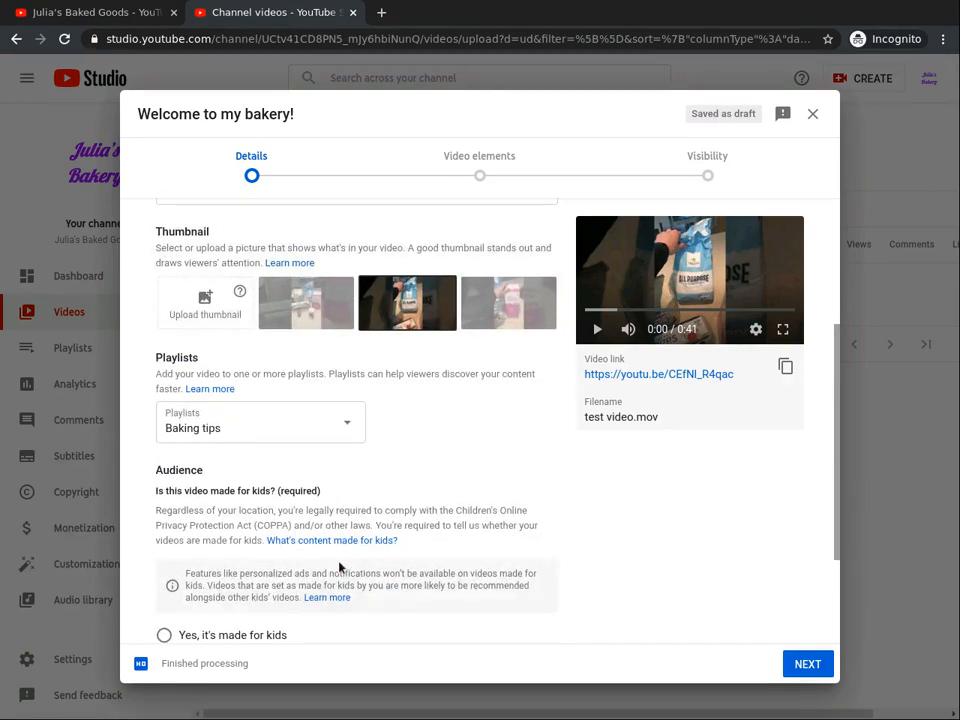
pyautogui.scroll(-2, 339, 567)
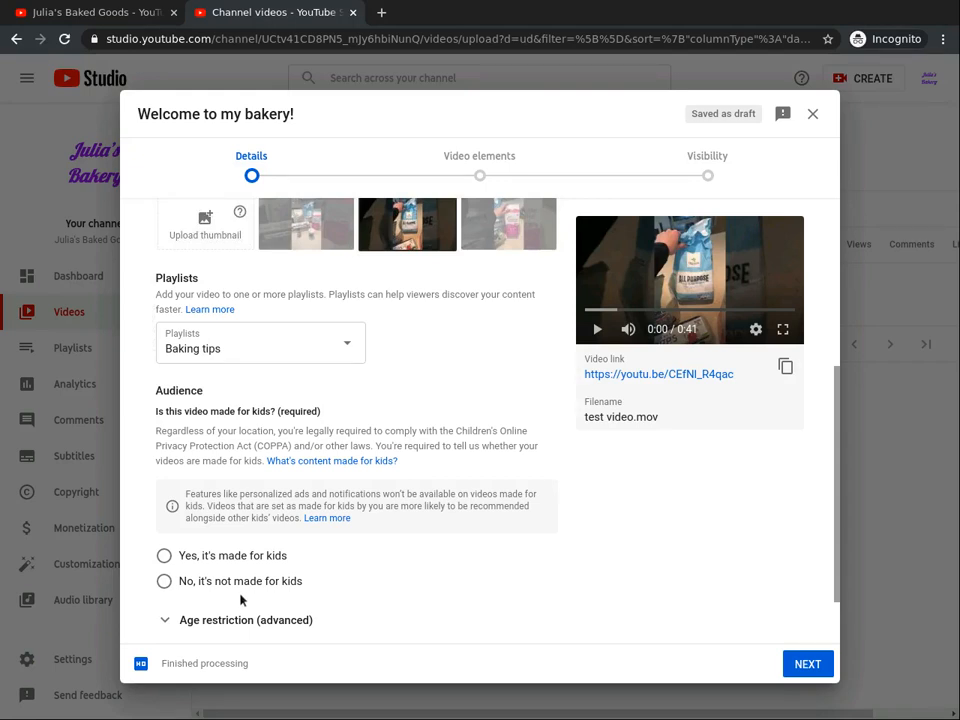
pyautogui.click(164, 582)
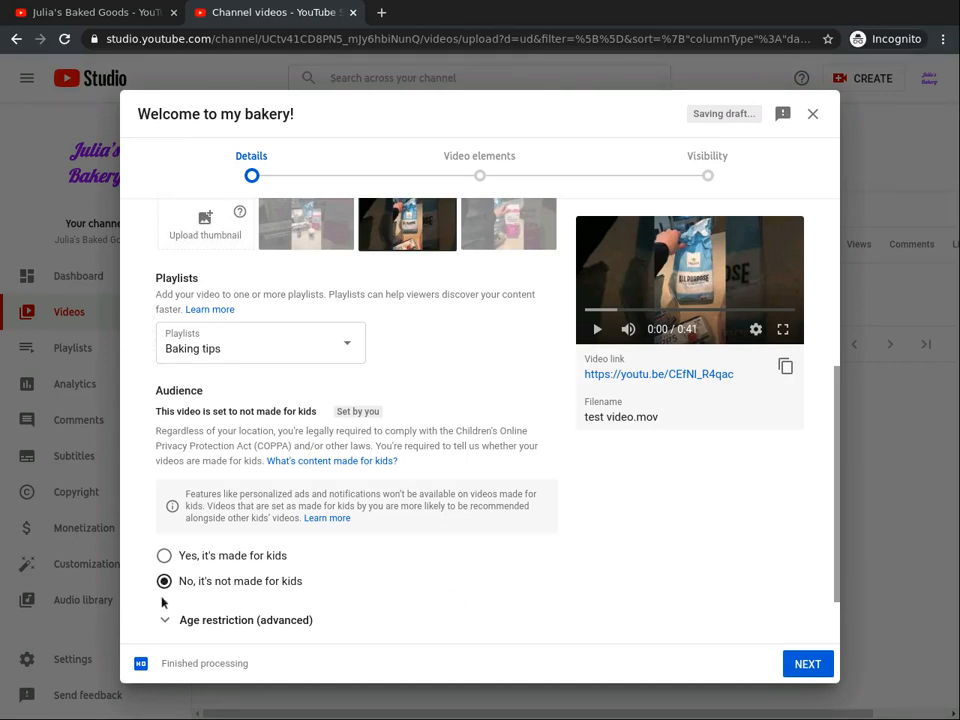
pyautogui.scroll(-1, 303, 575)
pyautogui.scroll(-1, 303, 575)
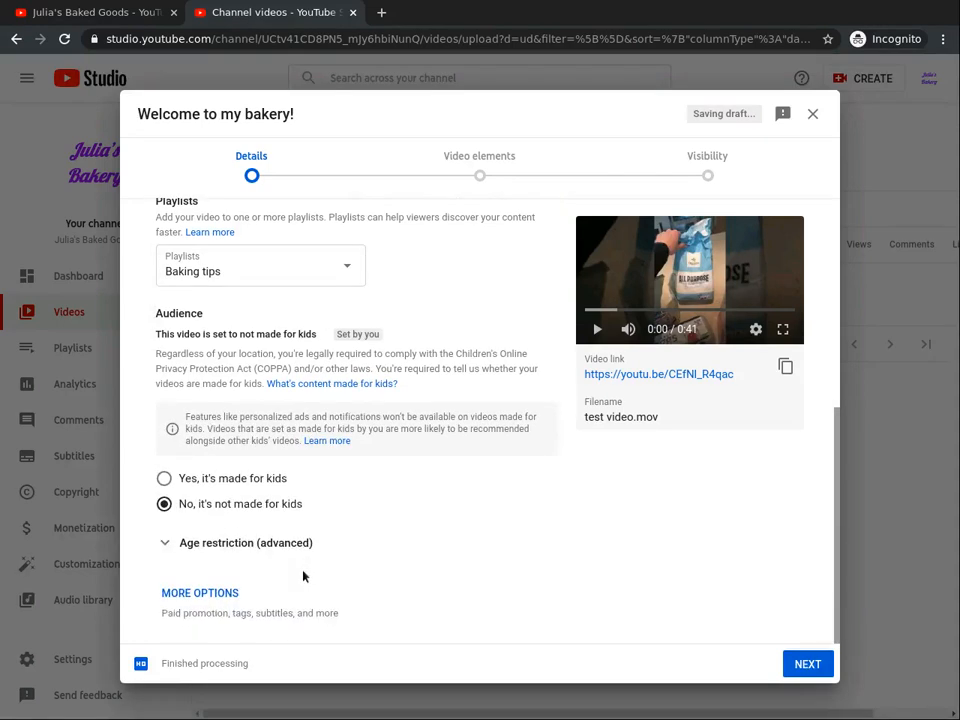
pyautogui.click(165, 543)
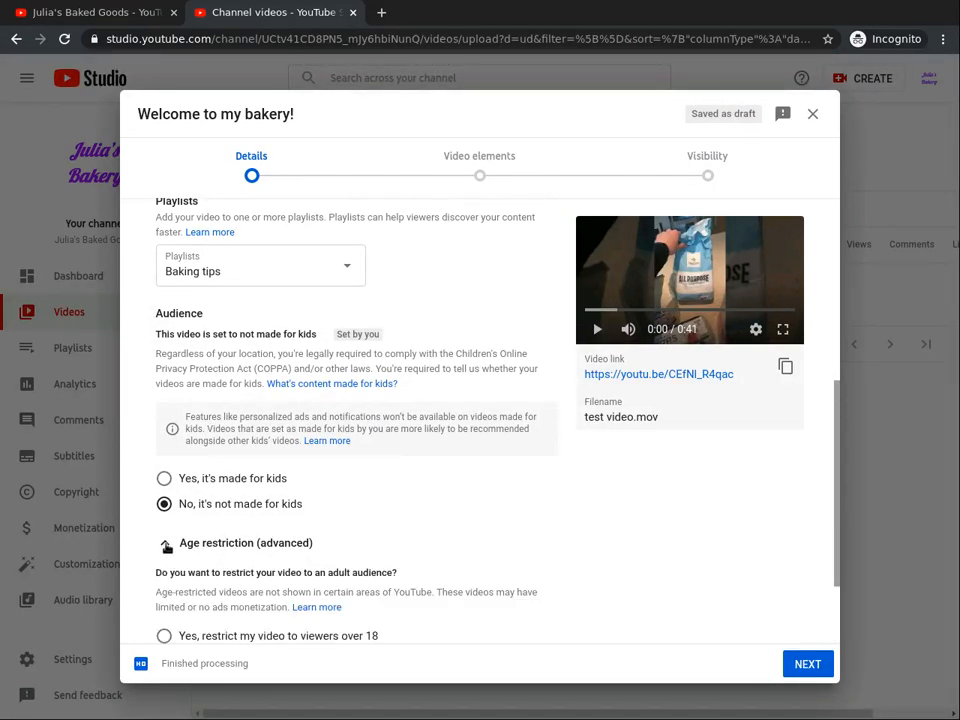
pyautogui.click(166, 545)
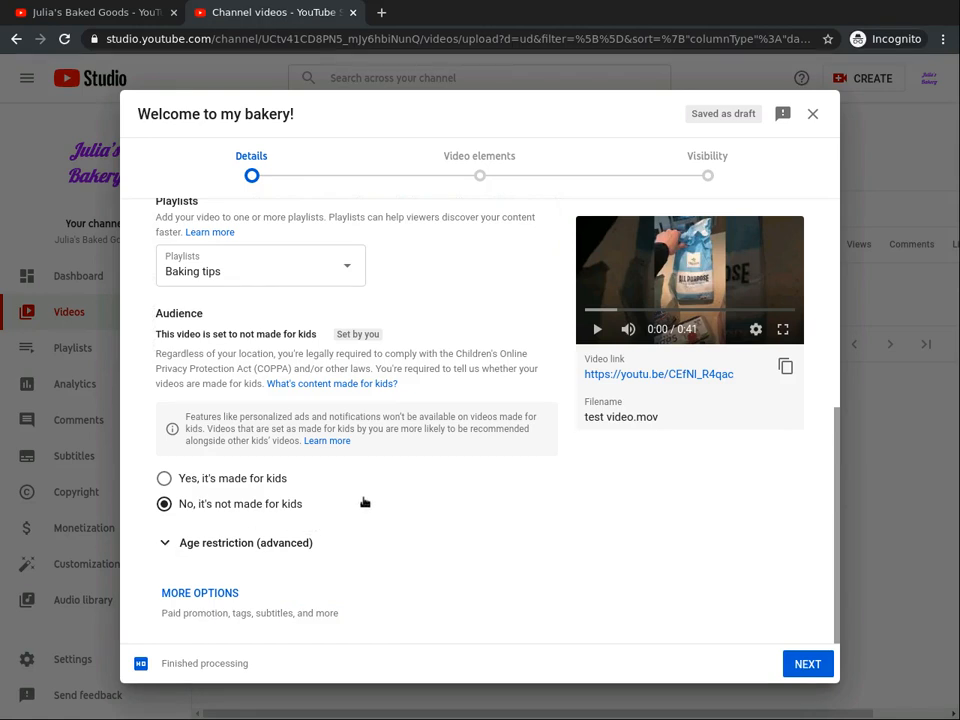
# - Under more options, add the tags 'bakery' and 'julia's baked goods'
pyautogui.click(216, 594)
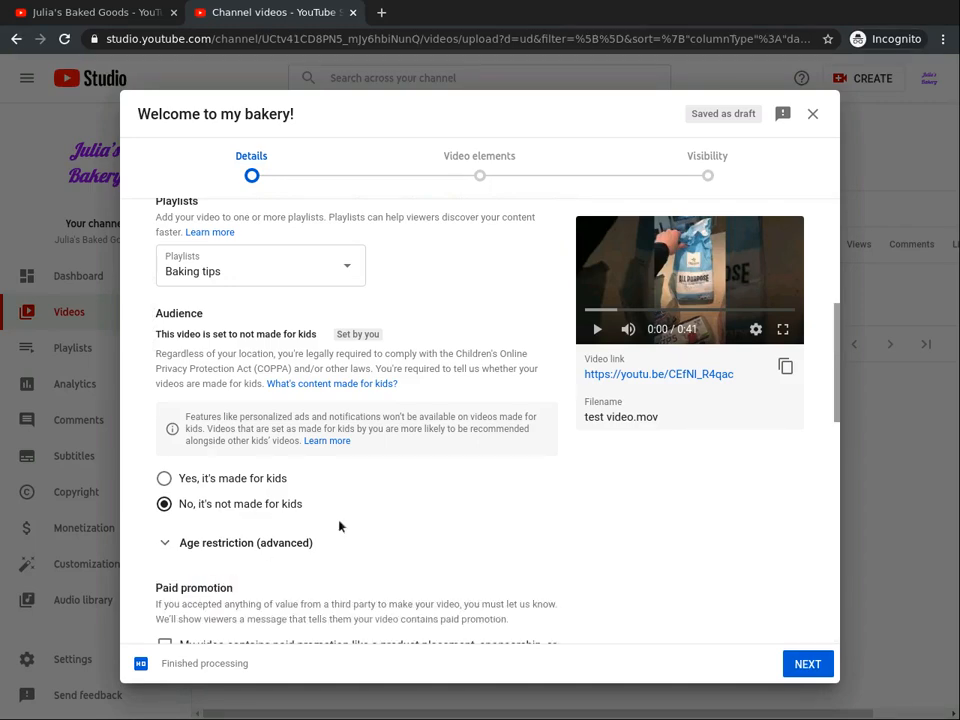
pyautogui.scroll(-3, 339, 525)
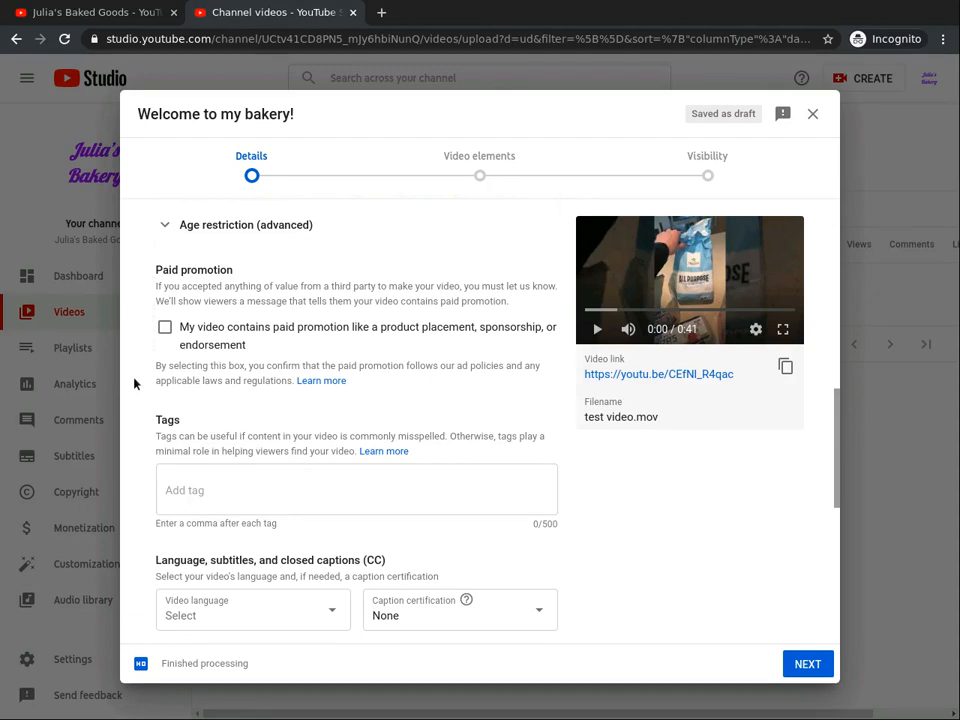
pyautogui.click(184, 487)
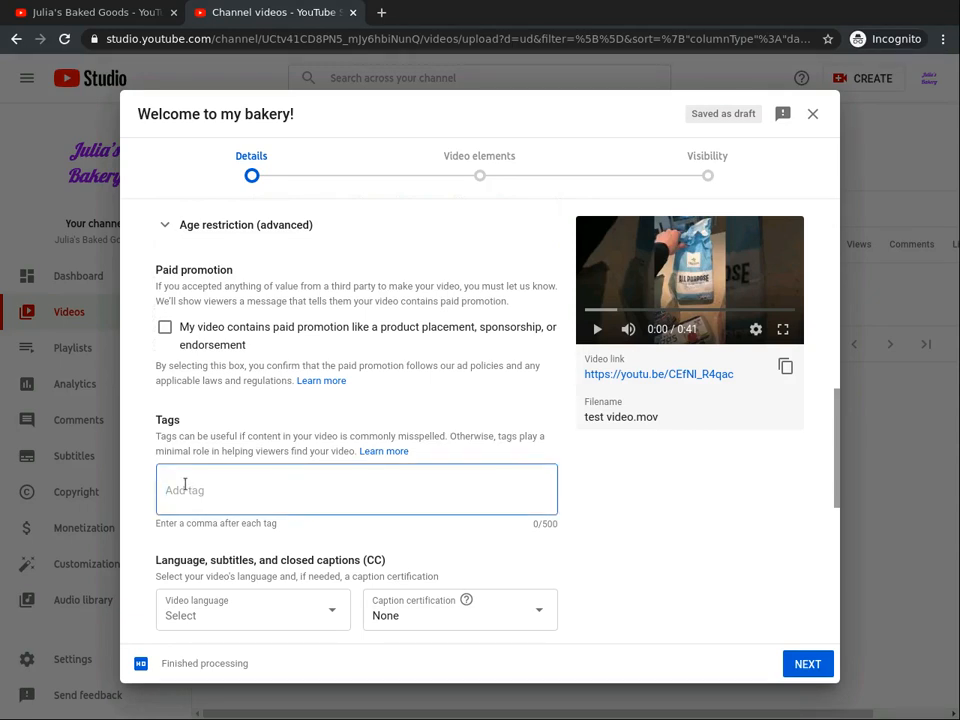
pyautogui.write('bakery')
pyautogui.press('Return')
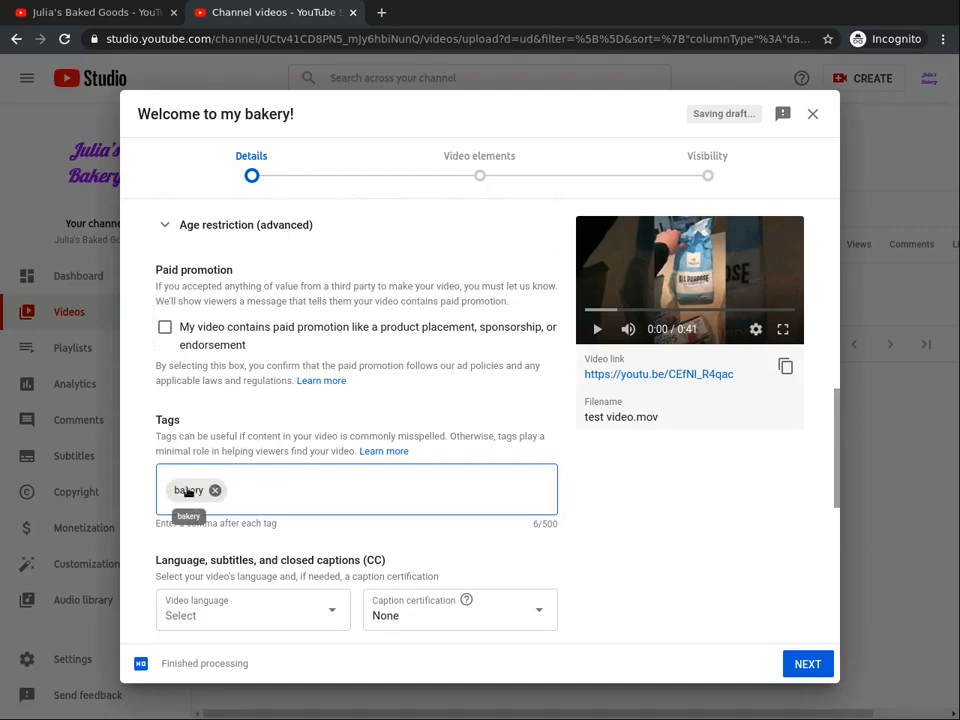
pyautogui.write("julia's baked go")
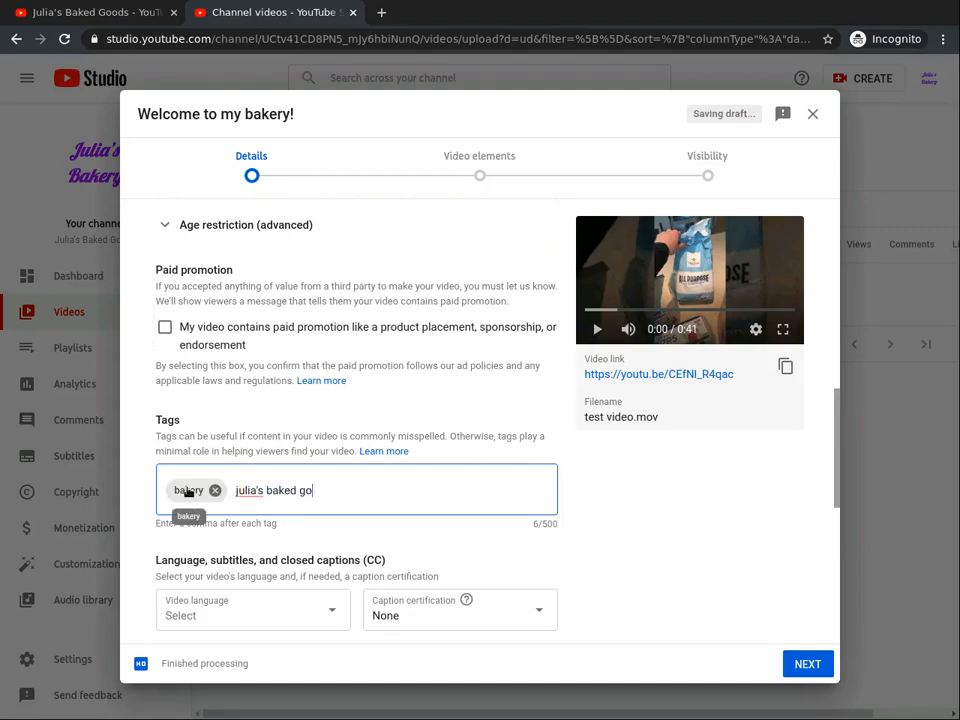
pyautogui.write('ods')
pyautogui.click(310, 520)
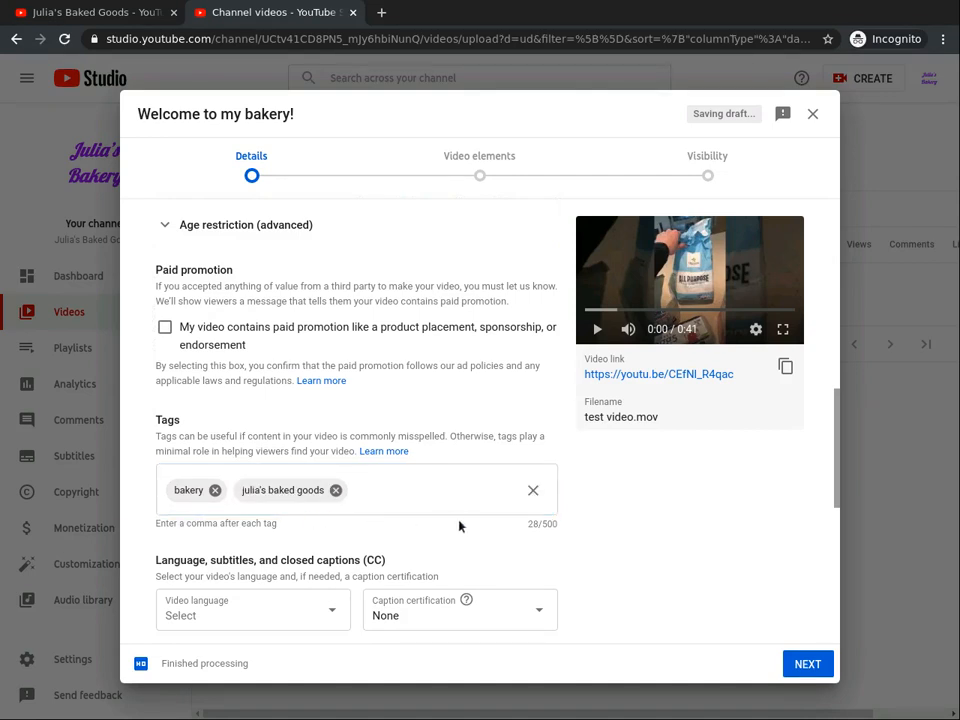
# - Leave the video language unchanged and open the Category dropdown for the bakery video
pyautogui.scroll(-2, 292, 550)
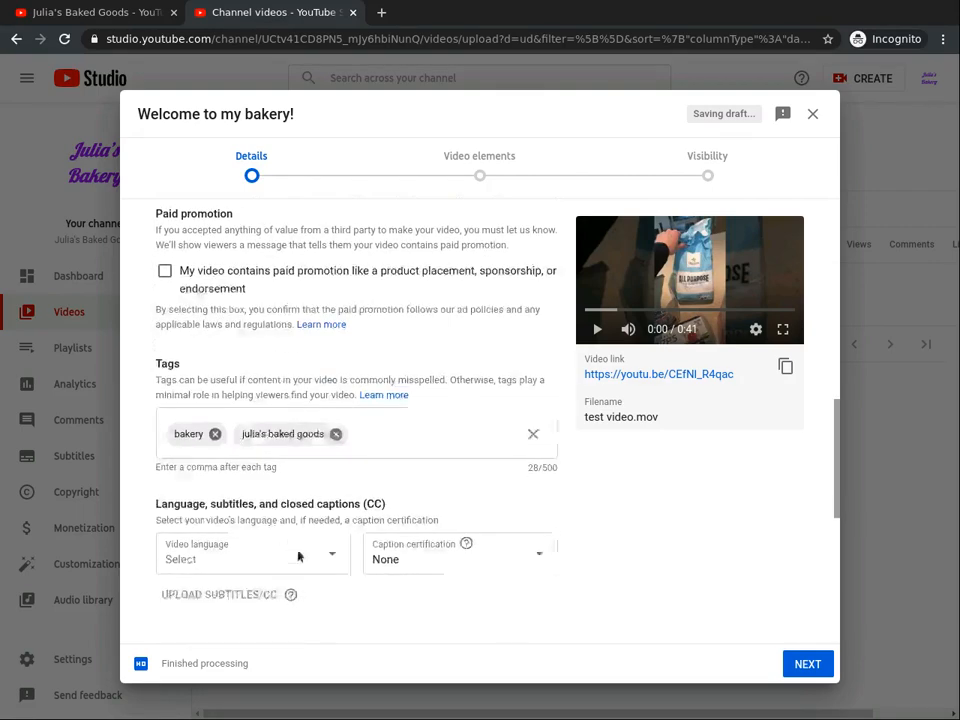
pyautogui.click(329, 533)
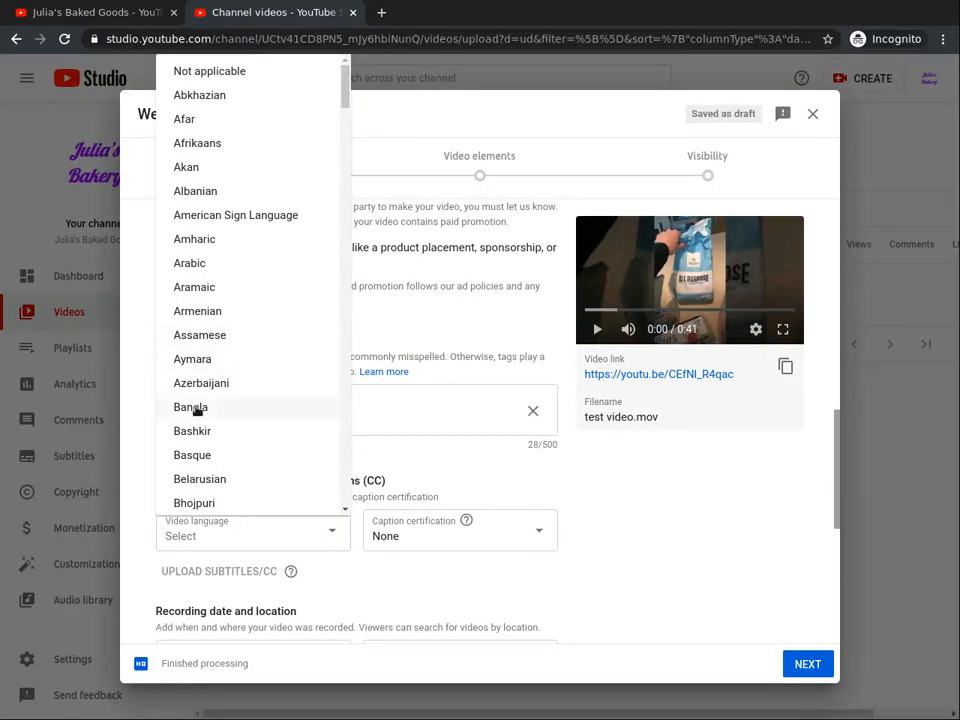
pyautogui.click(330, 533)
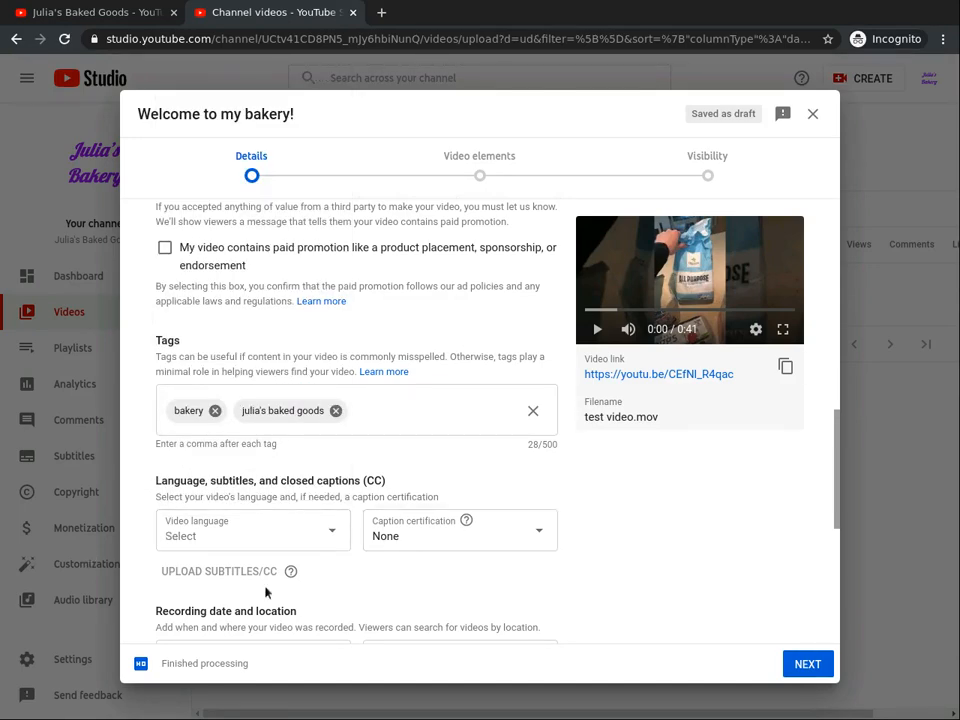
pyautogui.scroll(-1, 264, 590)
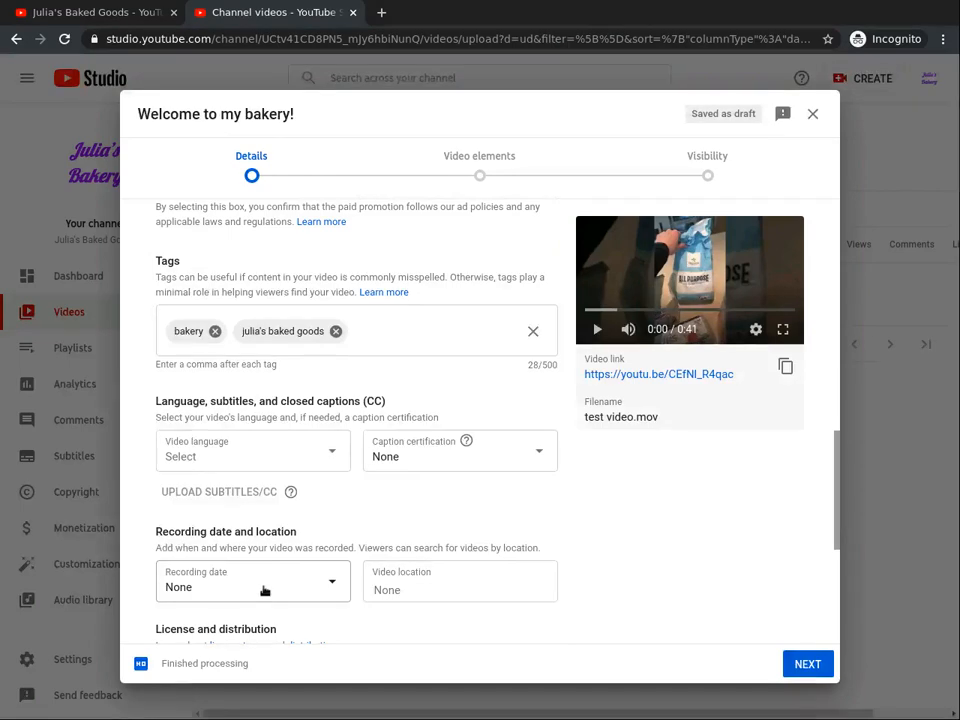
pyautogui.scroll(-2, 264, 590)
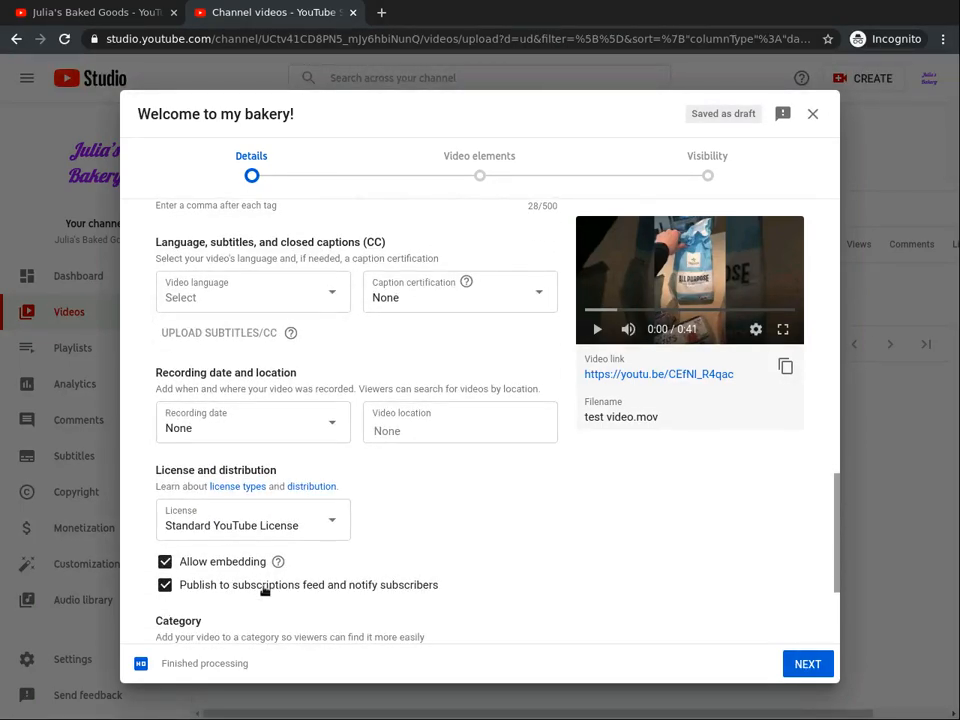
pyautogui.scroll(-2, 264, 590)
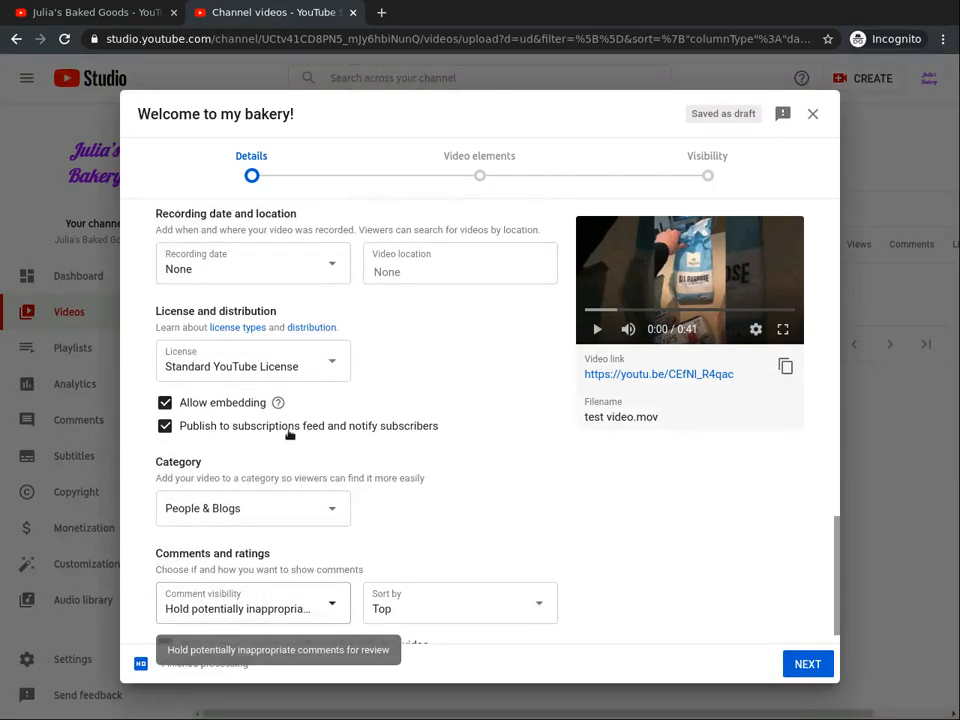
pyautogui.click(331, 512)
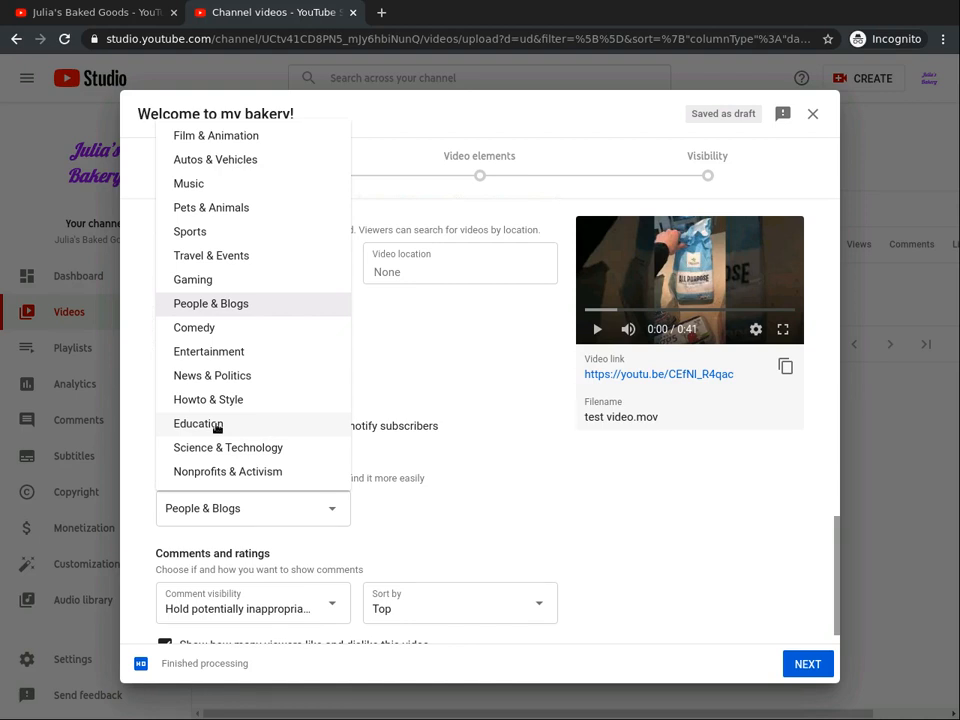
# - Keep the People & Blogs category and set comment visibility to Allow all comments
pyautogui.click(234, 306)
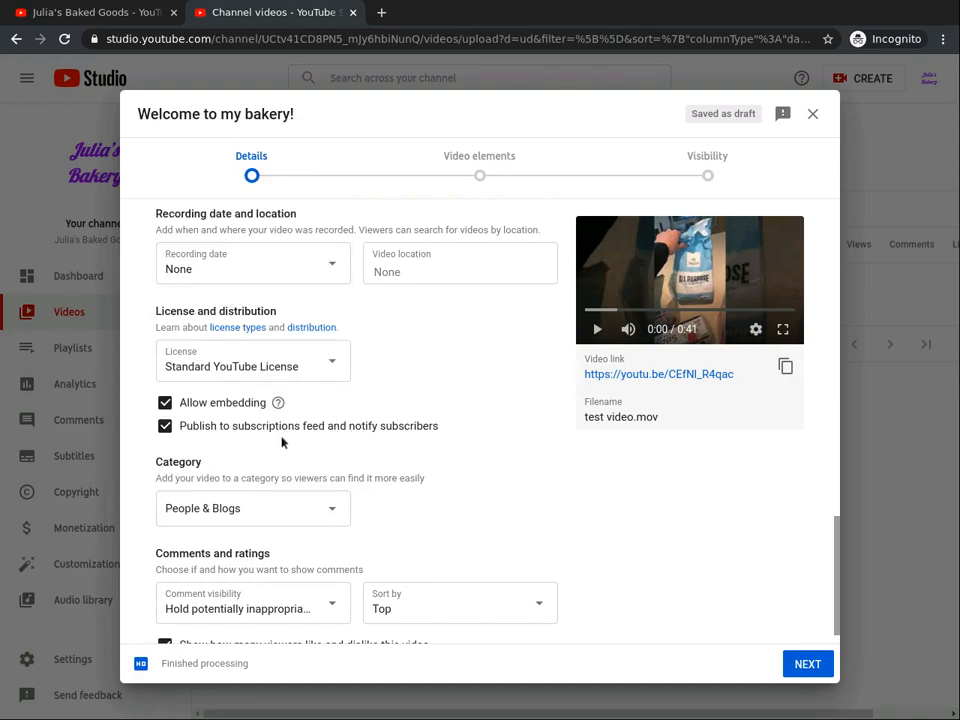
pyautogui.scroll(-1, 255, 441)
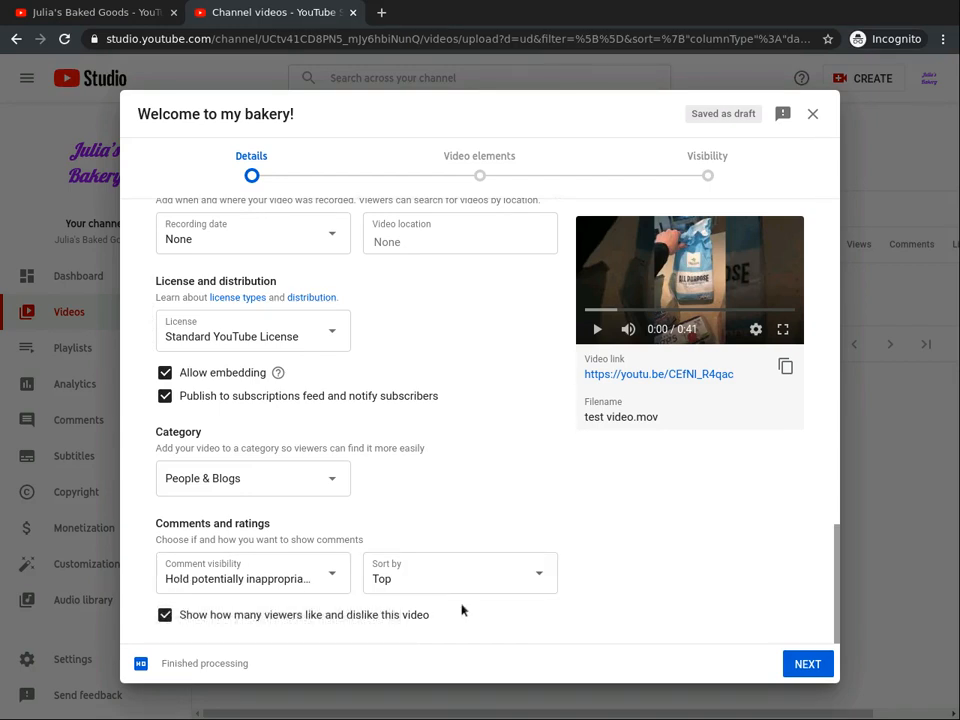
pyautogui.click(334, 576)
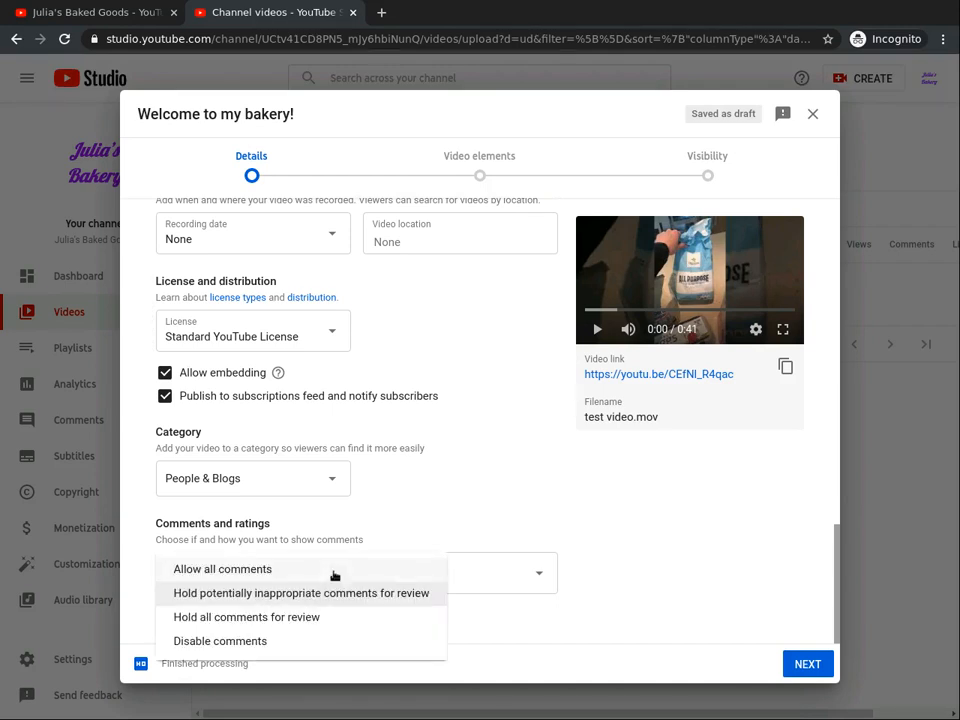
pyautogui.click(240, 570)
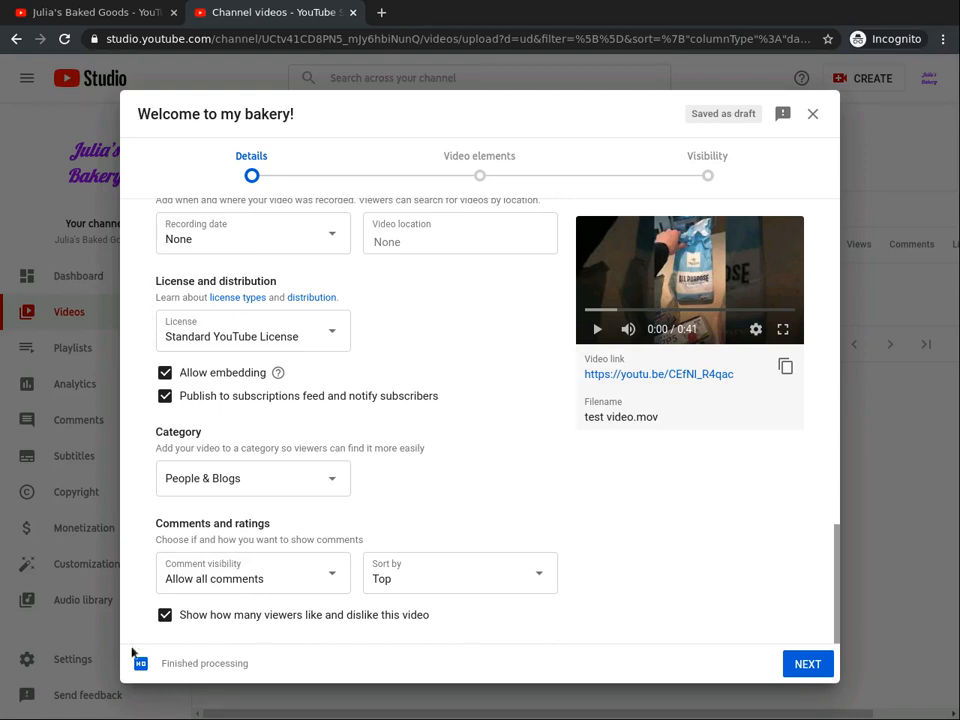
# - Advance the upload past Details and Video elements to the Visibility step
pyautogui.click(804, 665)
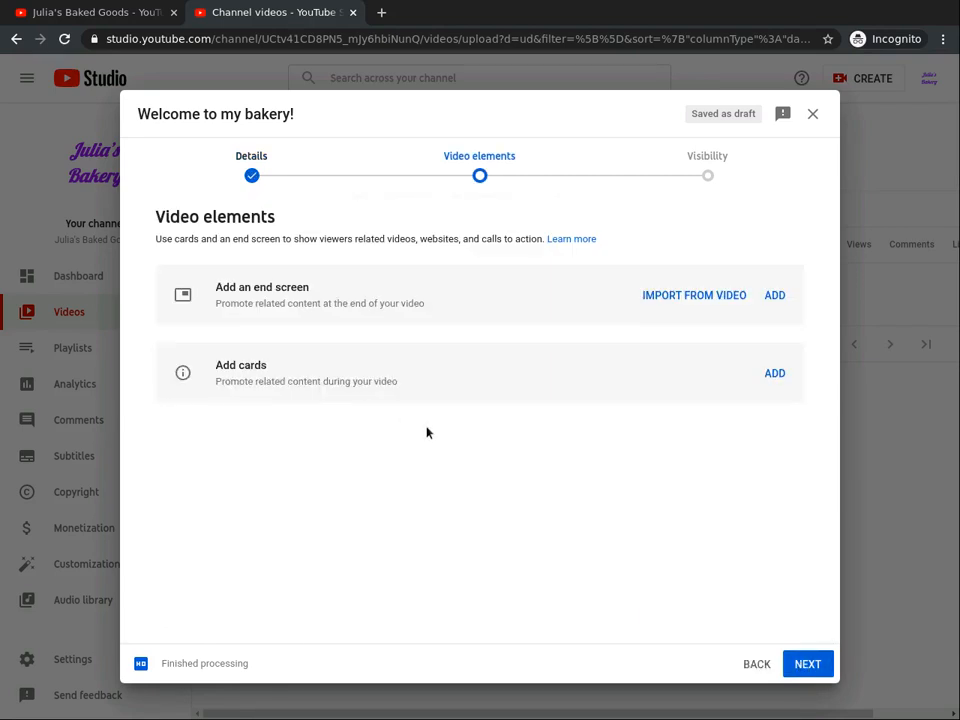
pyautogui.click(803, 663)
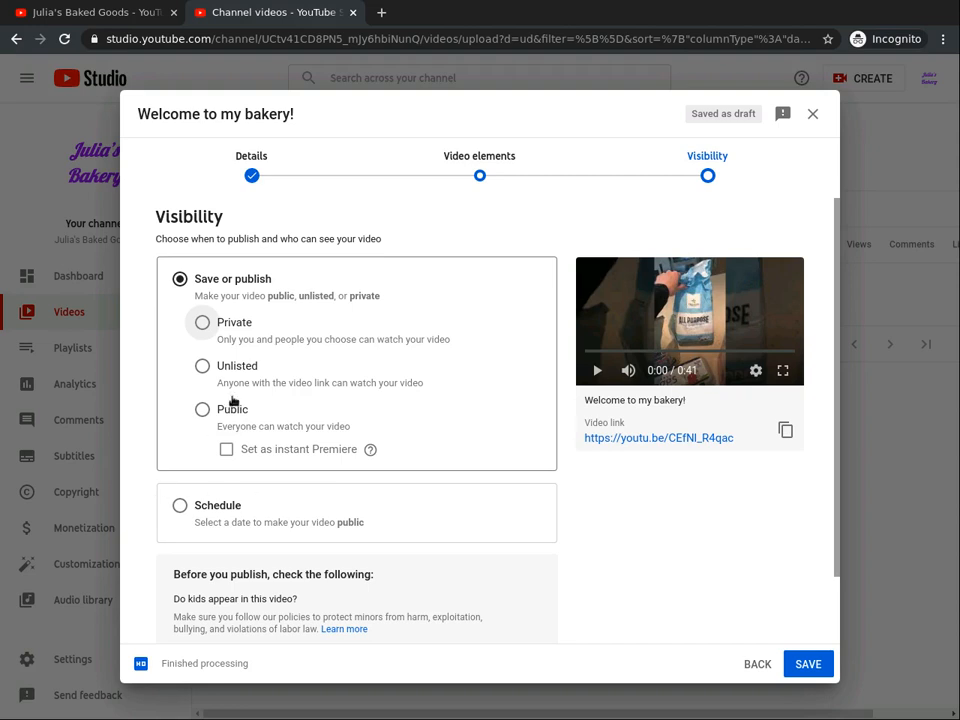
# - Set the video to Public under Save or publish, trying Schedule and then returning
pyautogui.click(203, 410)
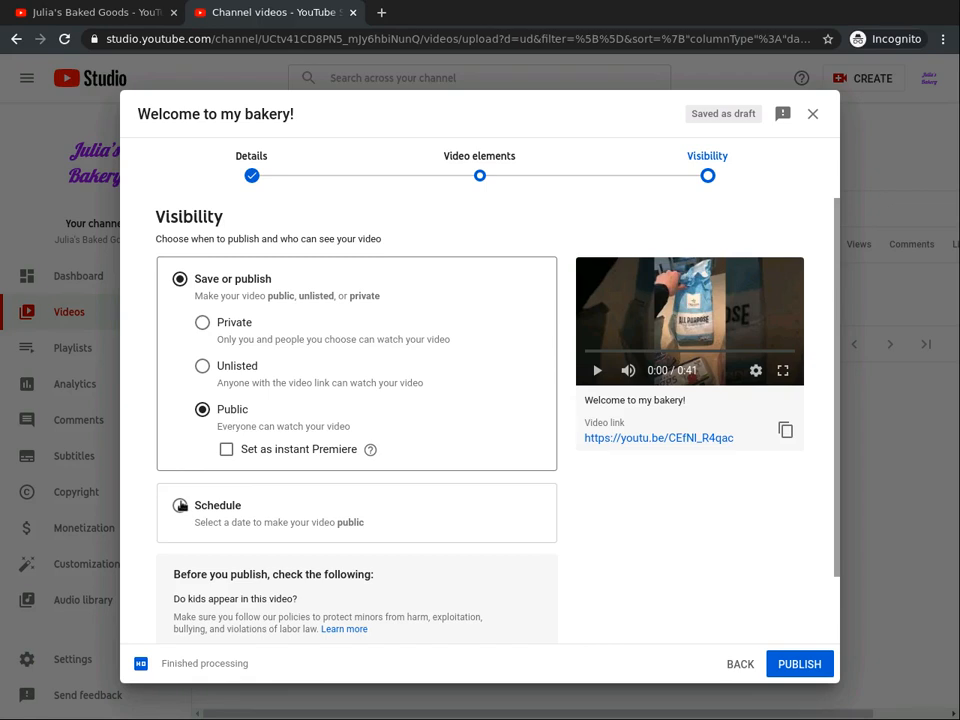
pyautogui.click(180, 503)
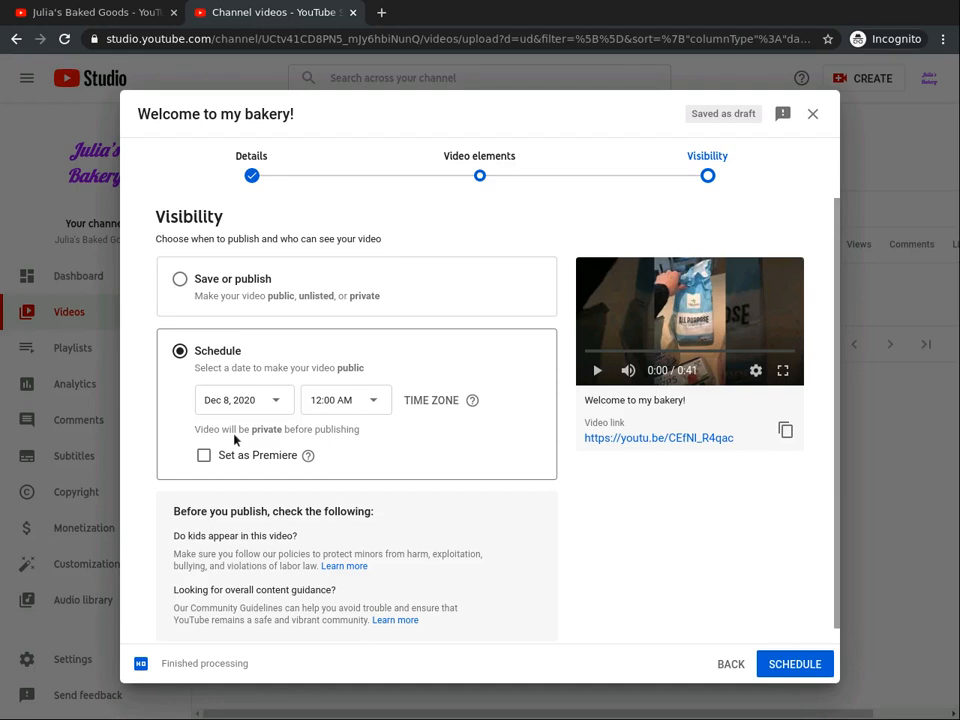
pyautogui.click(179, 279)
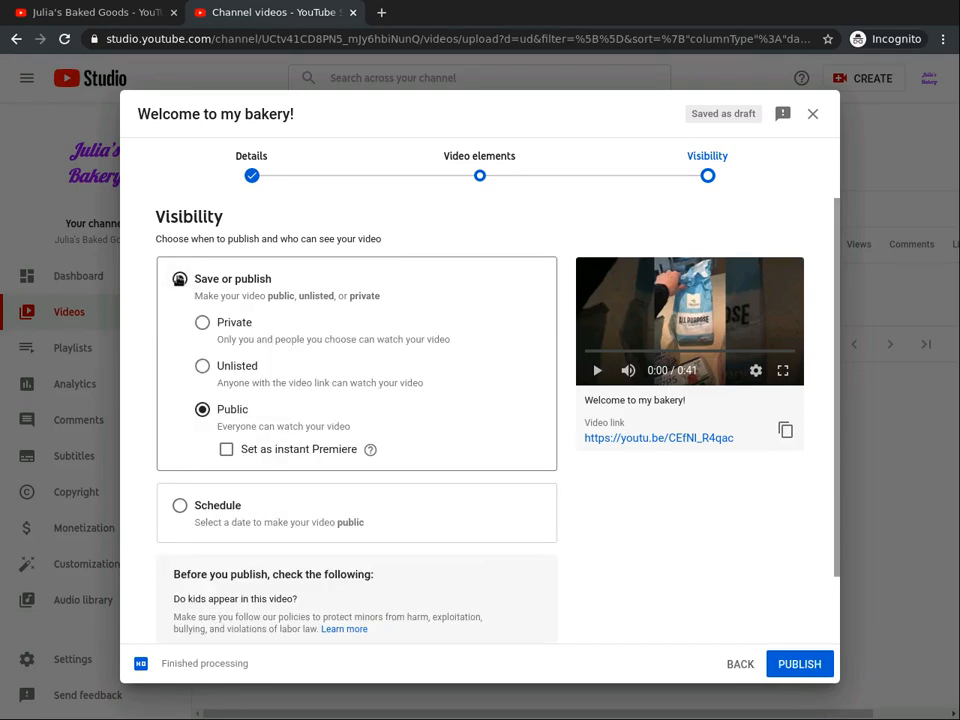
pyautogui.scroll(-2, 302, 490)
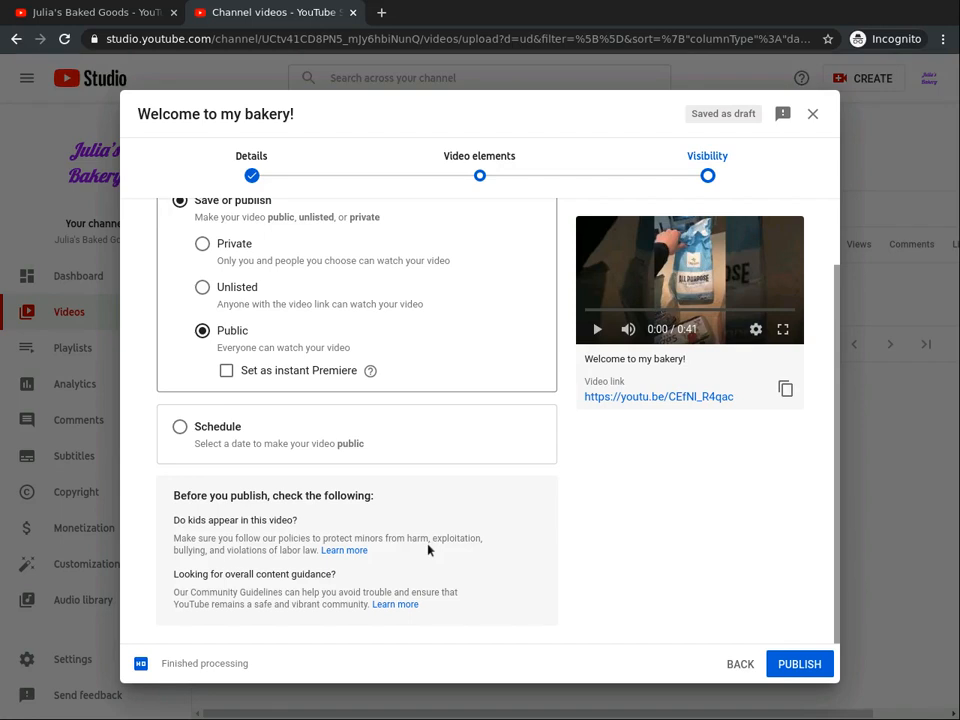
# - Publish 'Welcome to my bakery!' and close the Video published confirmation
pyautogui.click(793, 672)
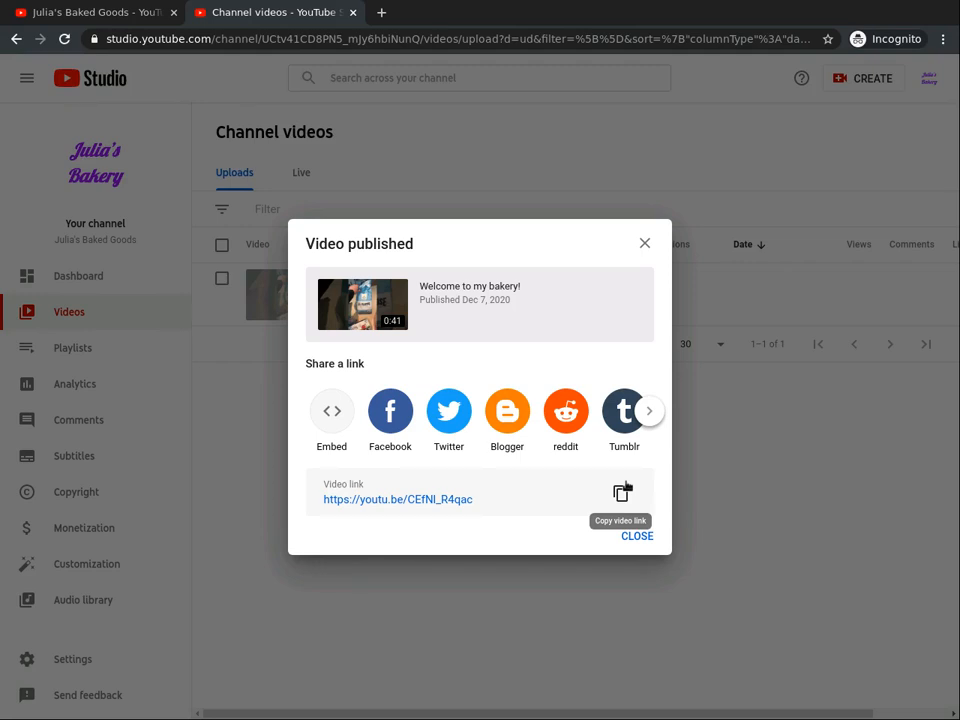
pyautogui.click(637, 536)
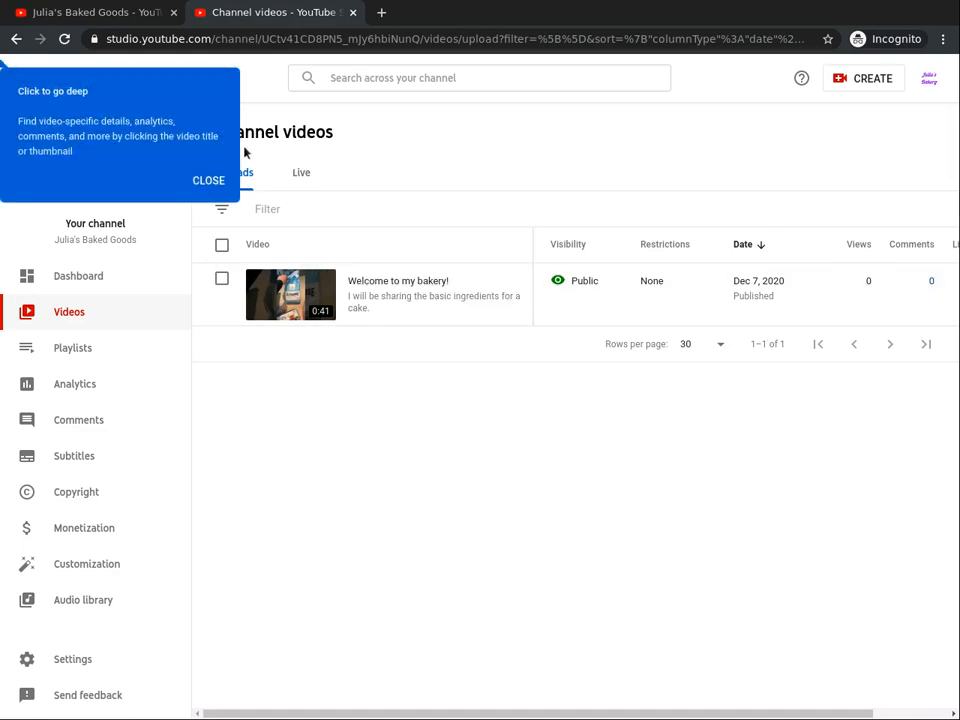
# - Dismiss both Studio tip popups and open the bakery channel's public page via Your channel
pyautogui.click(207, 180)
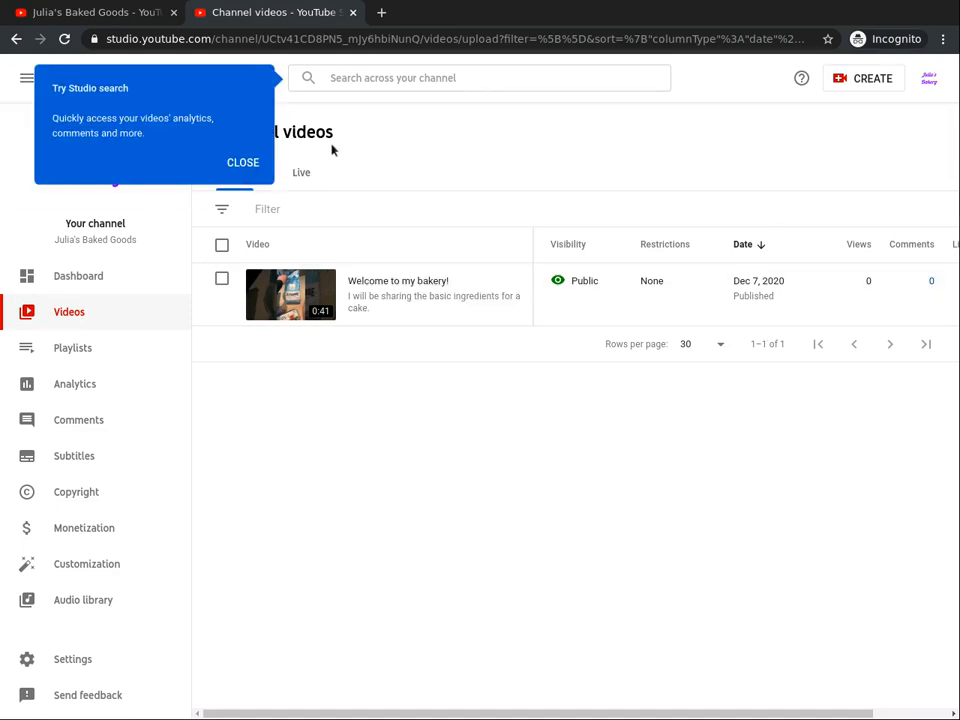
pyautogui.click(242, 162)
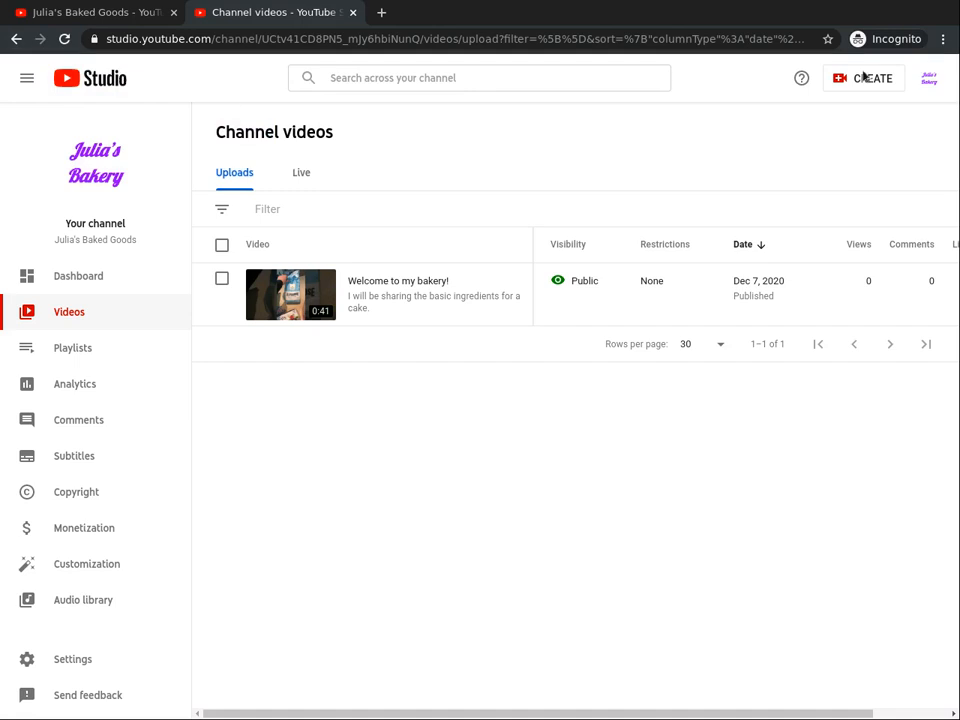
pyautogui.click(929, 79)
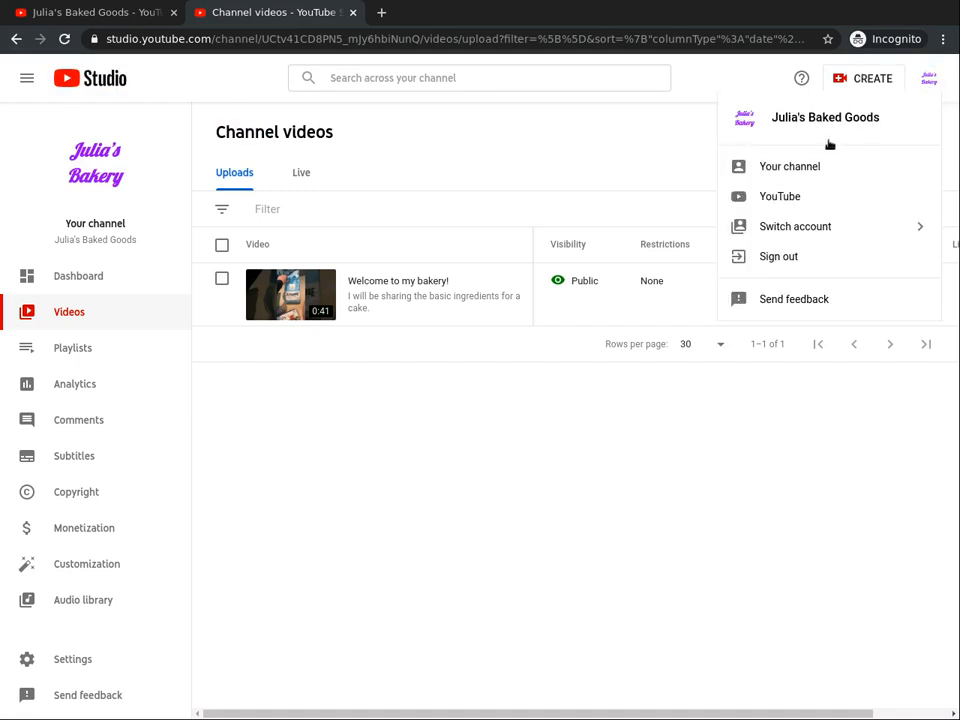
pyautogui.click(805, 176)
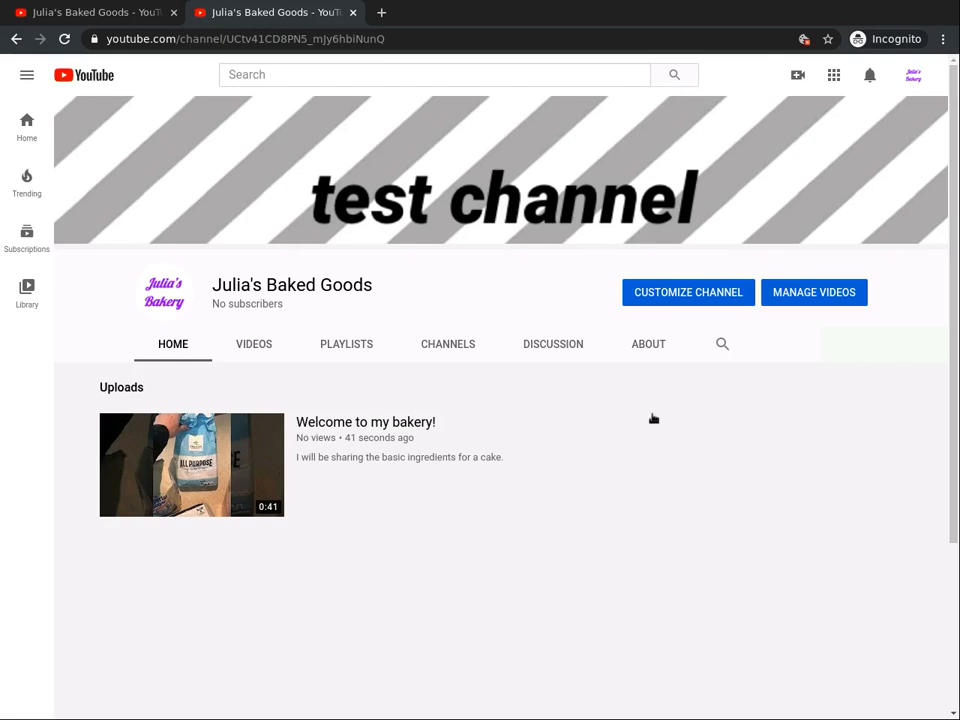
# - Choose Go live from the Create menu to reach the Live streaming page
pyautogui.moveTo(653, 418)
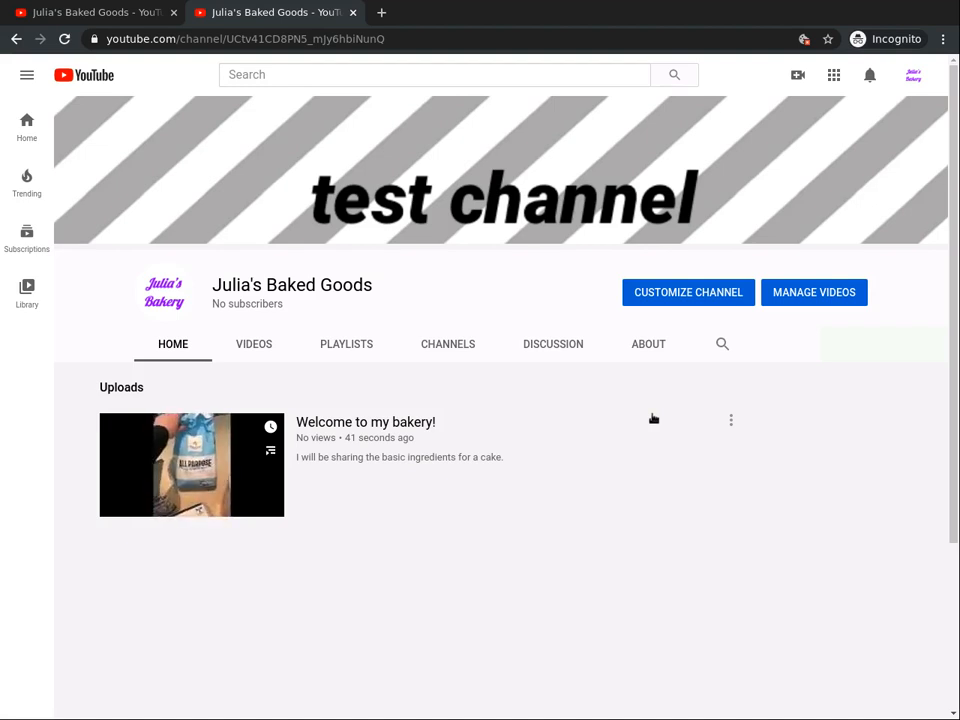
pyautogui.click(795, 75)
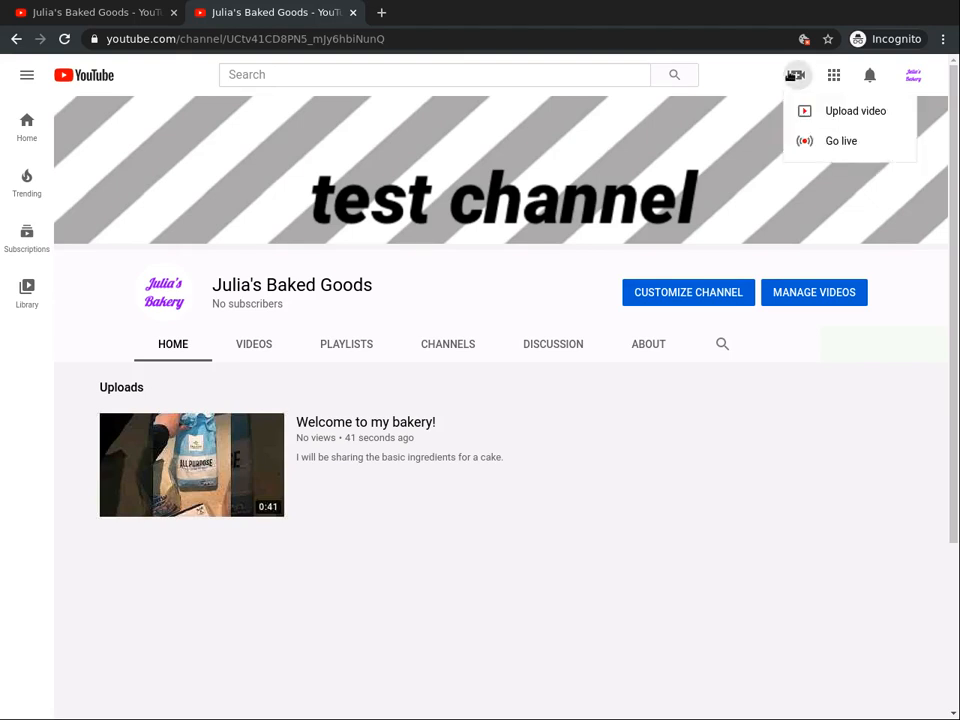
pyautogui.click(835, 143)
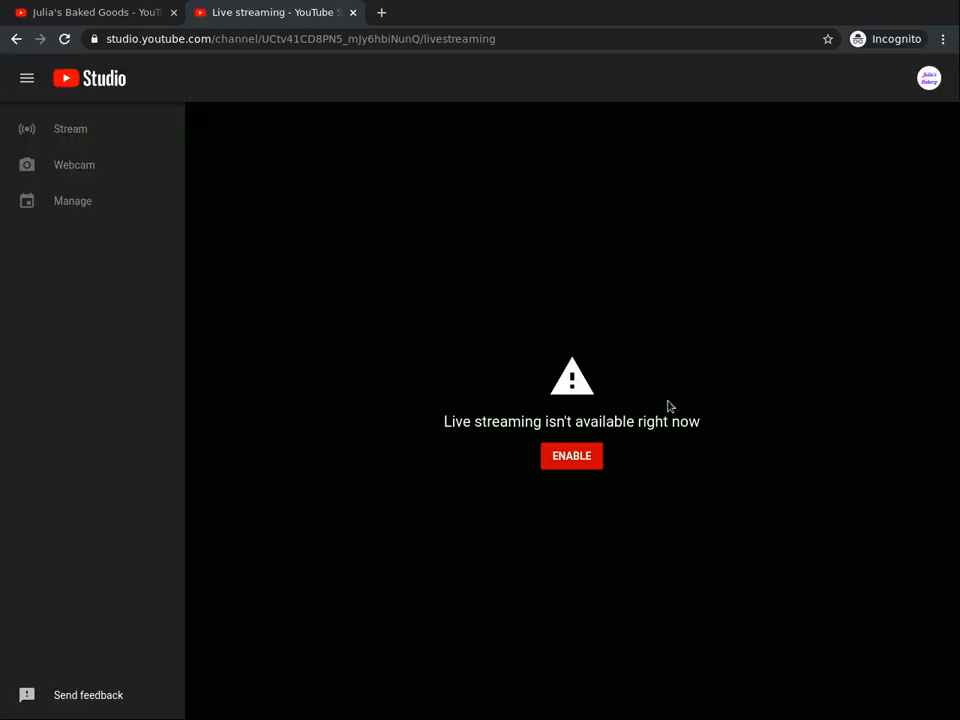
# - Go back from the live streaming page to the bakery channel's home page
pyautogui.click(16, 40)
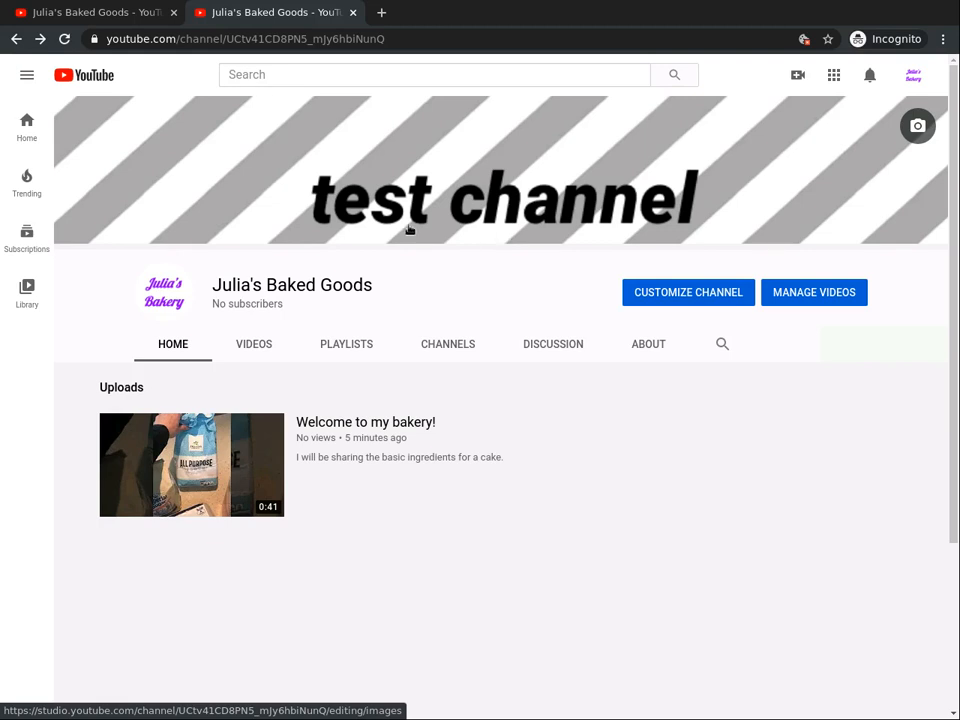
# - From the Home feed, search YouTube for 'bakery' and scroll through the results
pyautogui.click(24, 133)
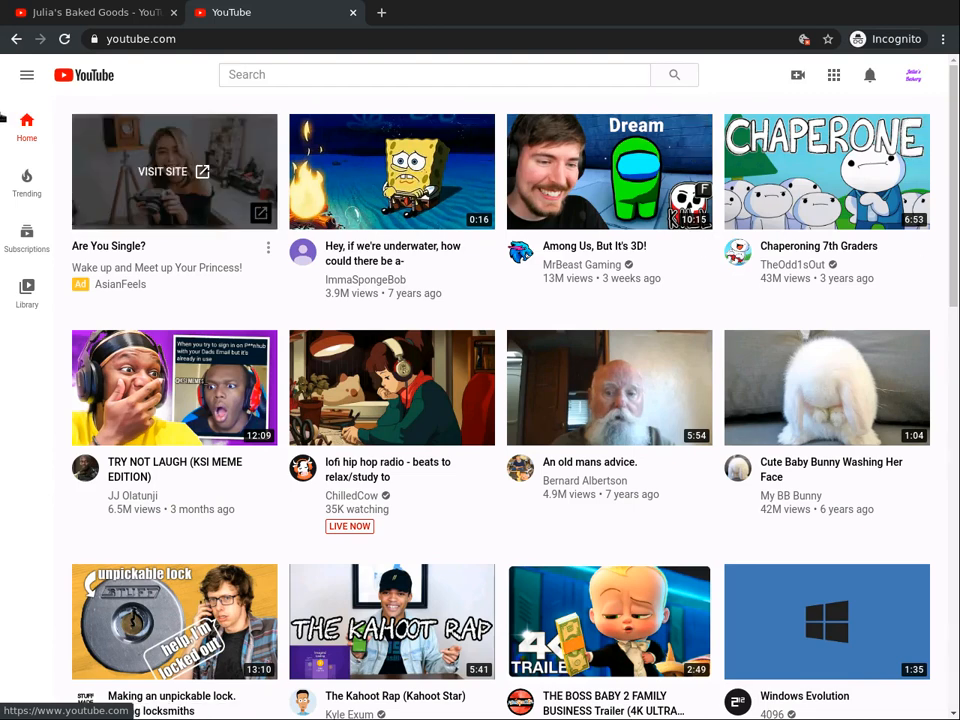
pyautogui.click(252, 68)
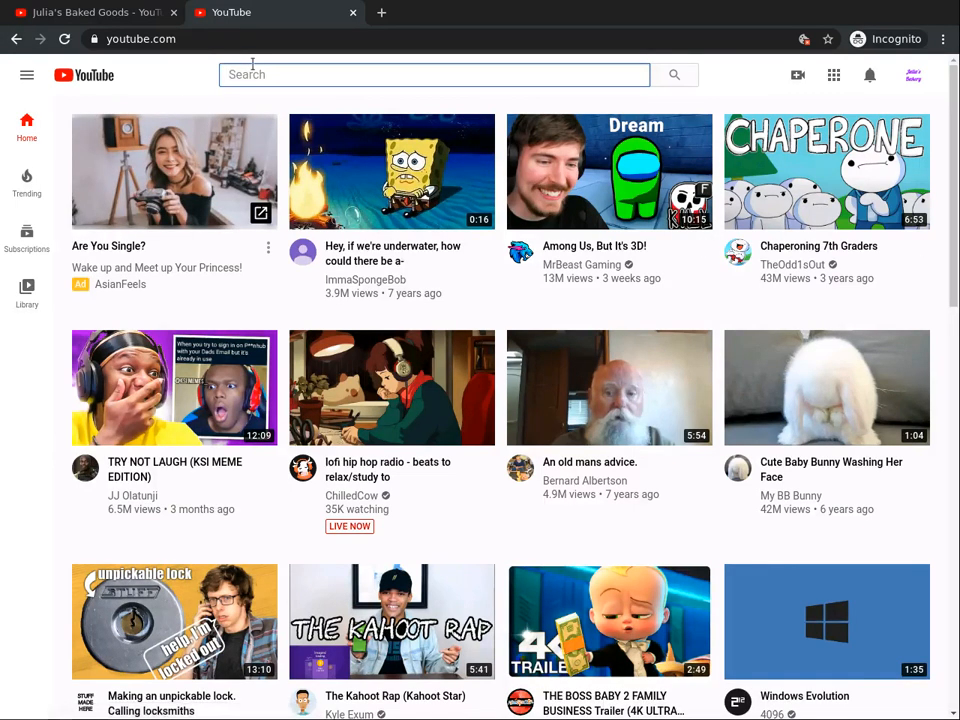
pyautogui.write('bakery')
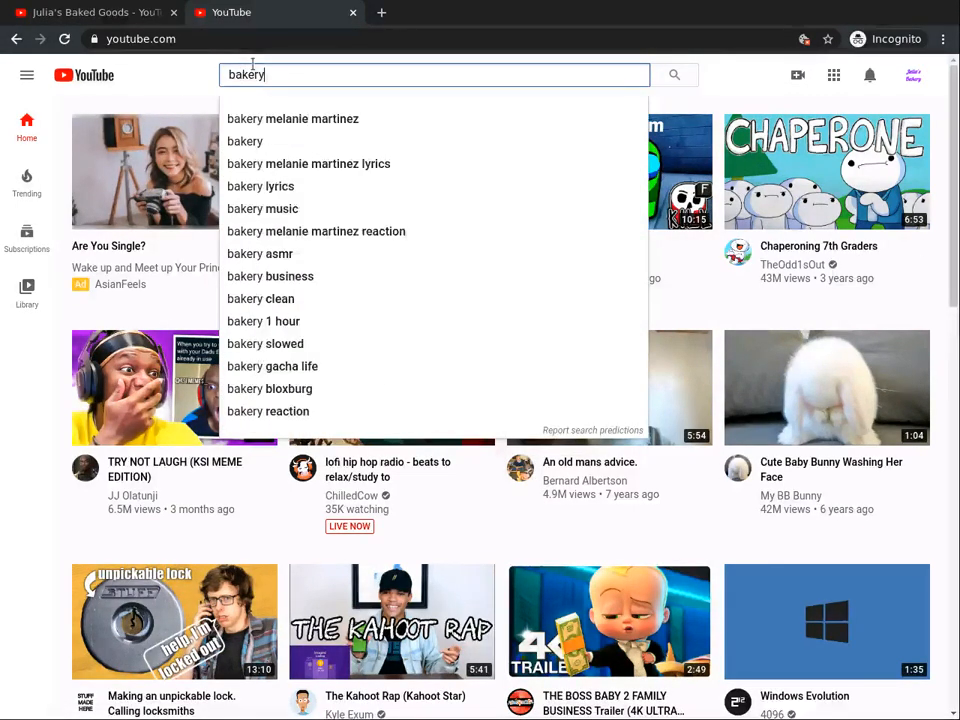
pyautogui.click(241, 146)
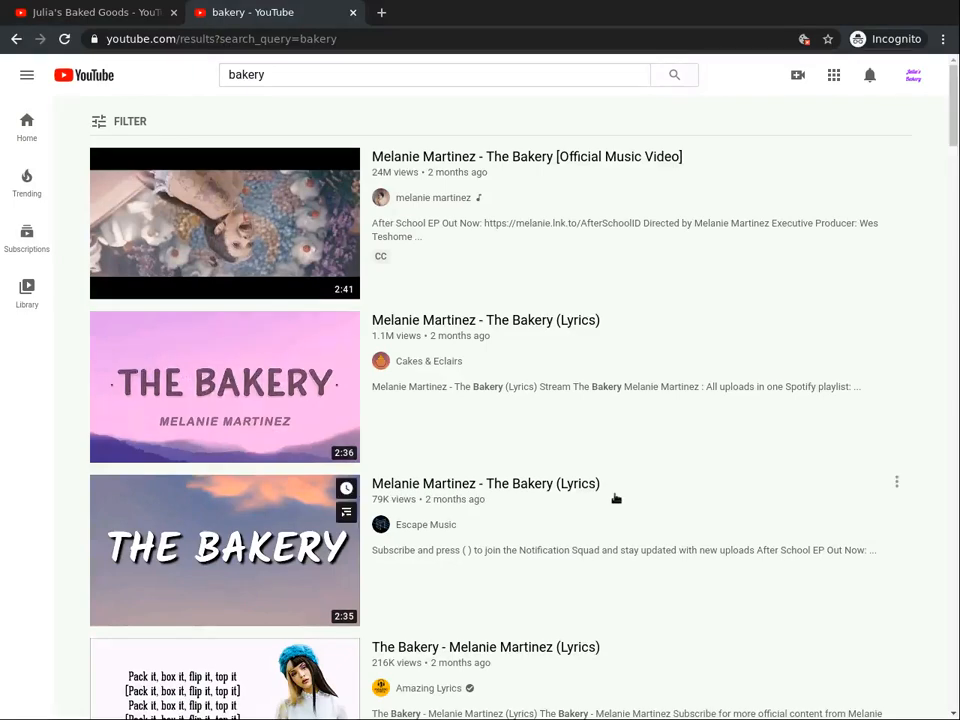
pyautogui.scroll(-4, 615, 497)
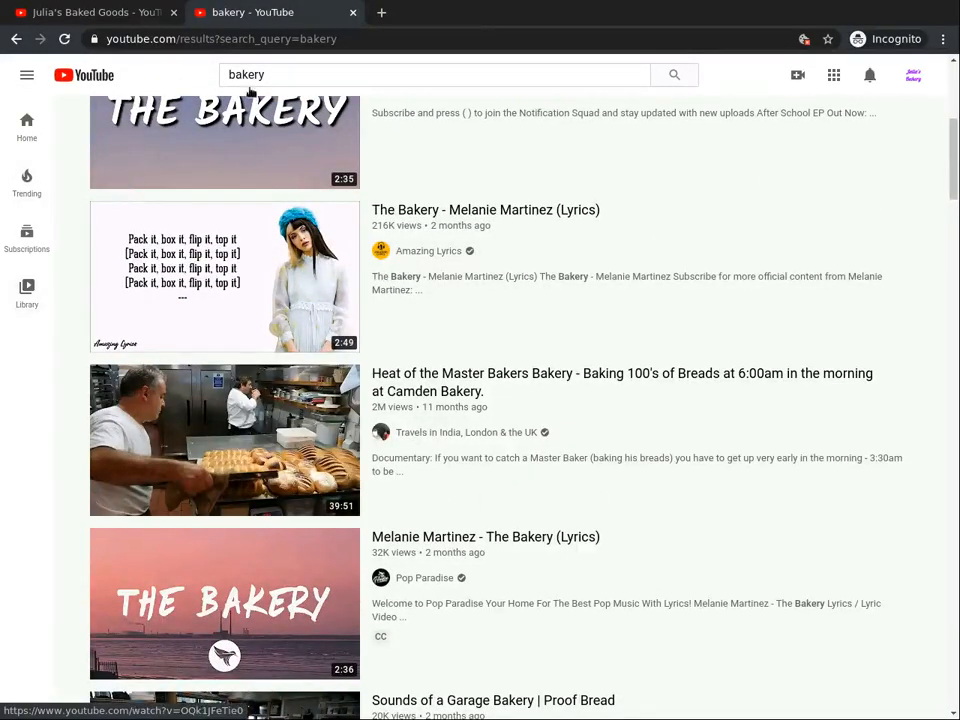
pyautogui.click(283, 67)
# - Search for 'bakery business from home', browse the results, then select the query to replace it
pyautogui.write('busibess')
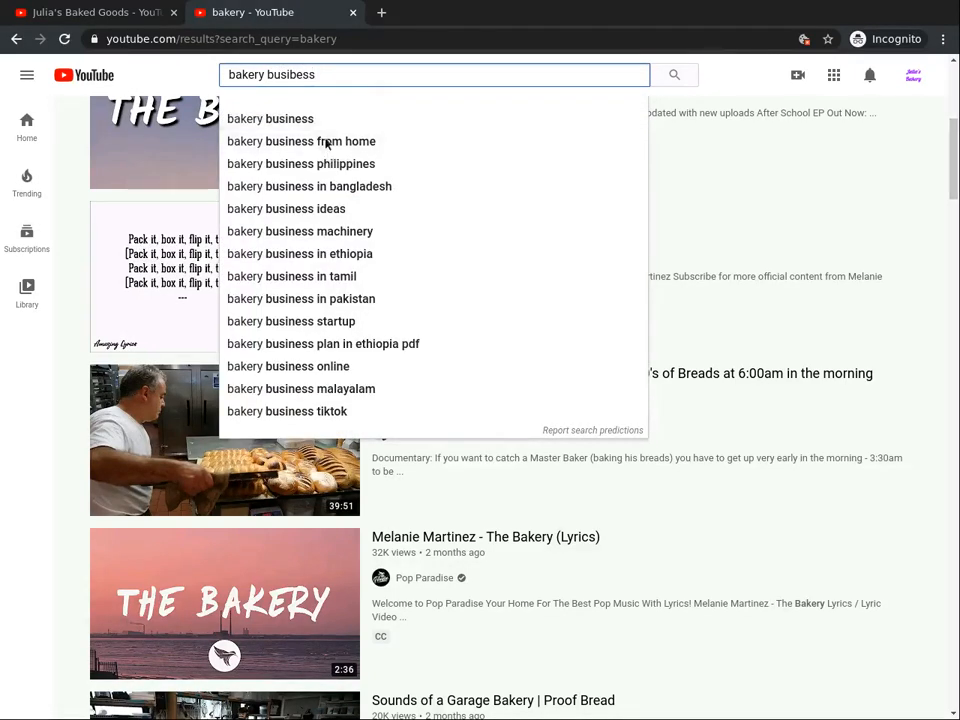
pyautogui.click(325, 143)
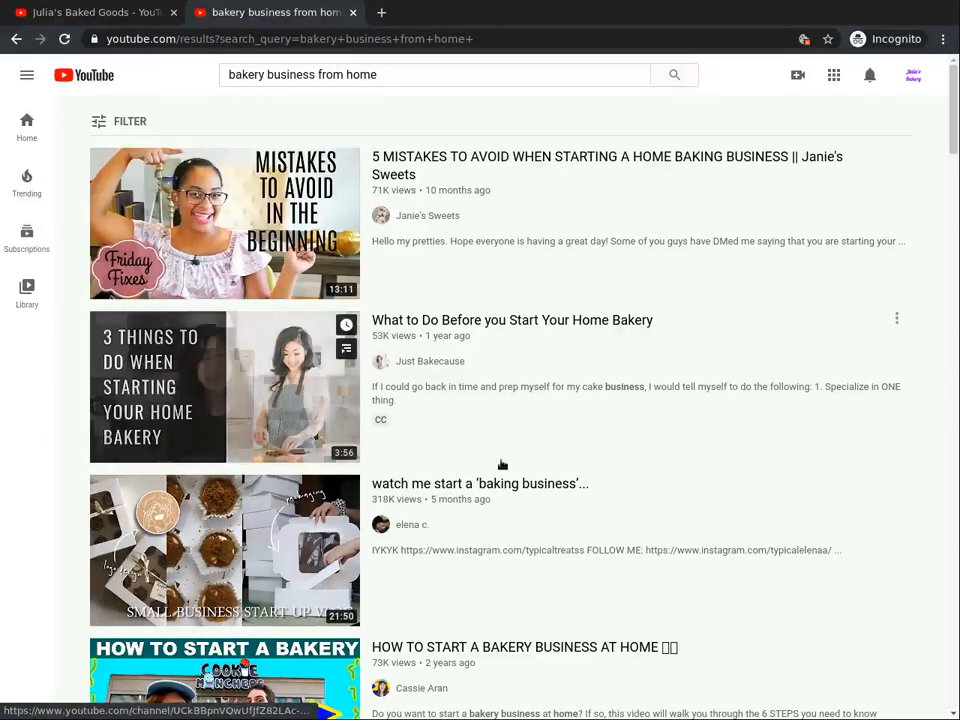
pyautogui.scroll(-1, 502, 464)
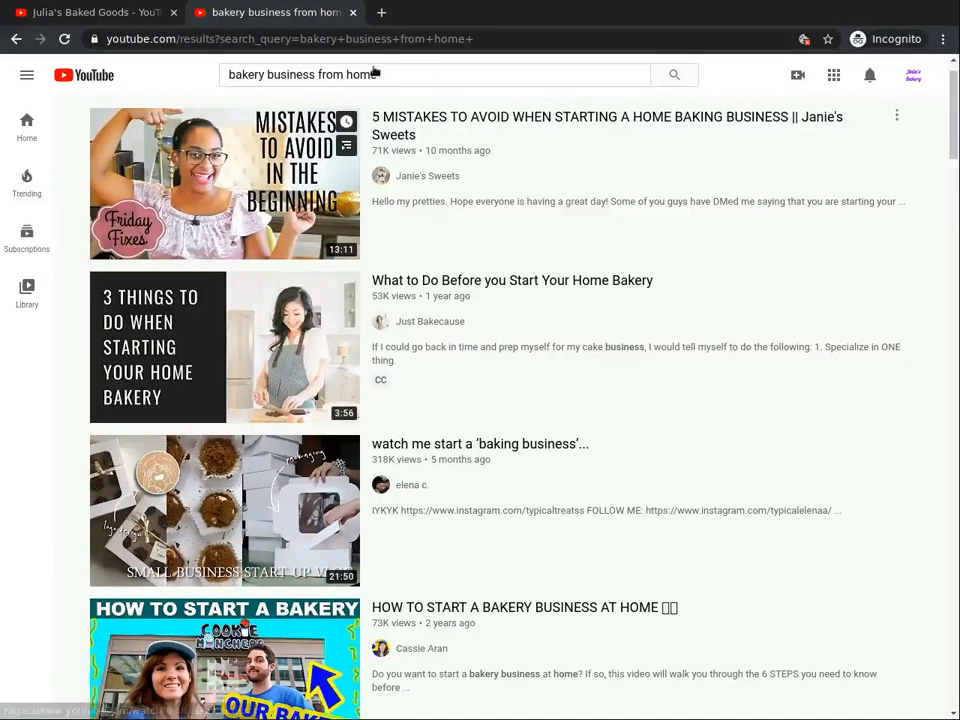
pyautogui.moveTo(384, 71); pyautogui.dragTo(20, 41)
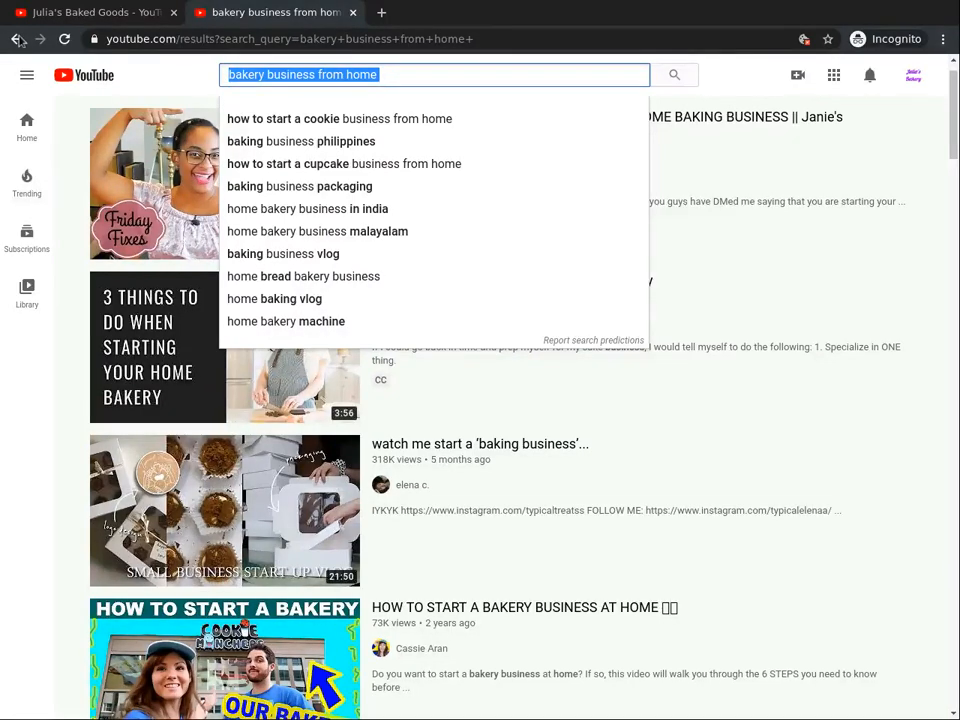
pyautogui.click(387, 85)
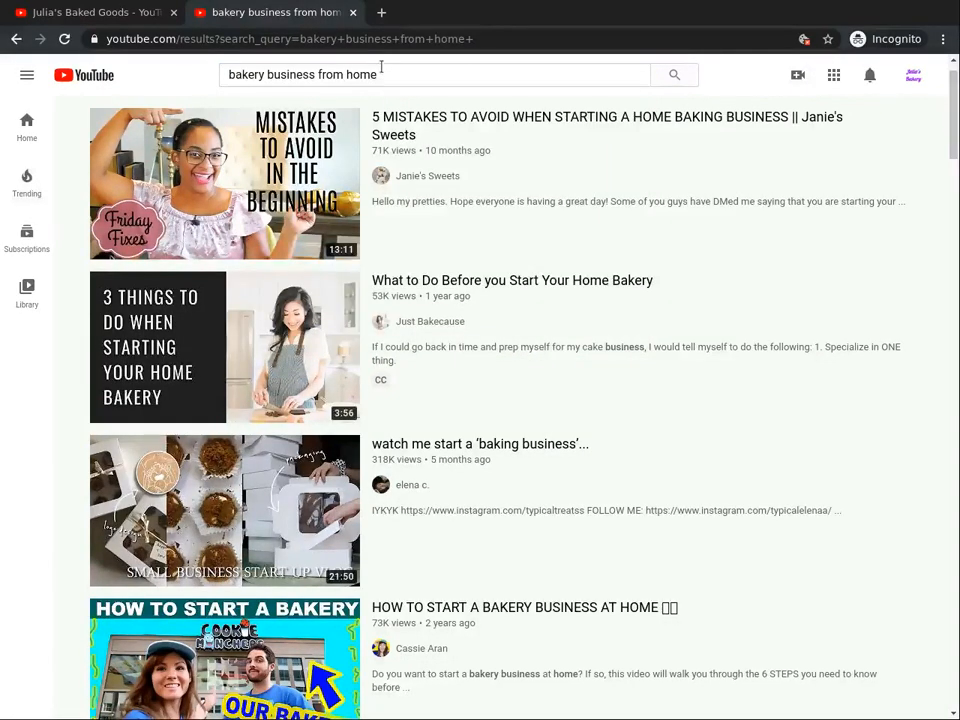
pyautogui.click(381, 68)
# - Search YouTube for 'anna's bakery' and open the Anna's Bakery channel
pyautogui.write('anna')
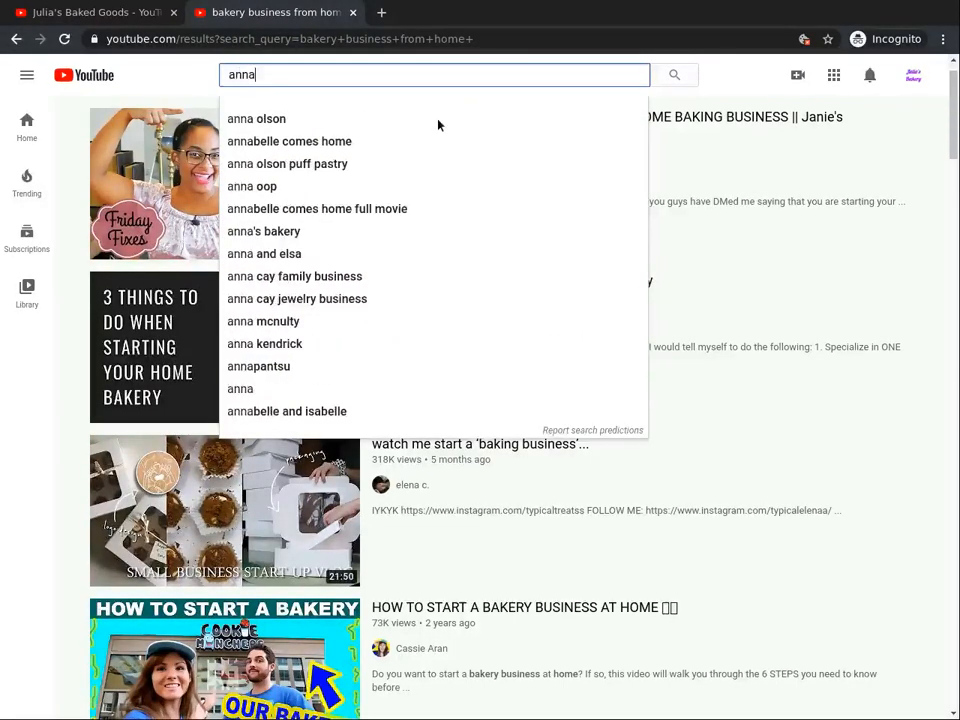
pyautogui.write("'s bakery")
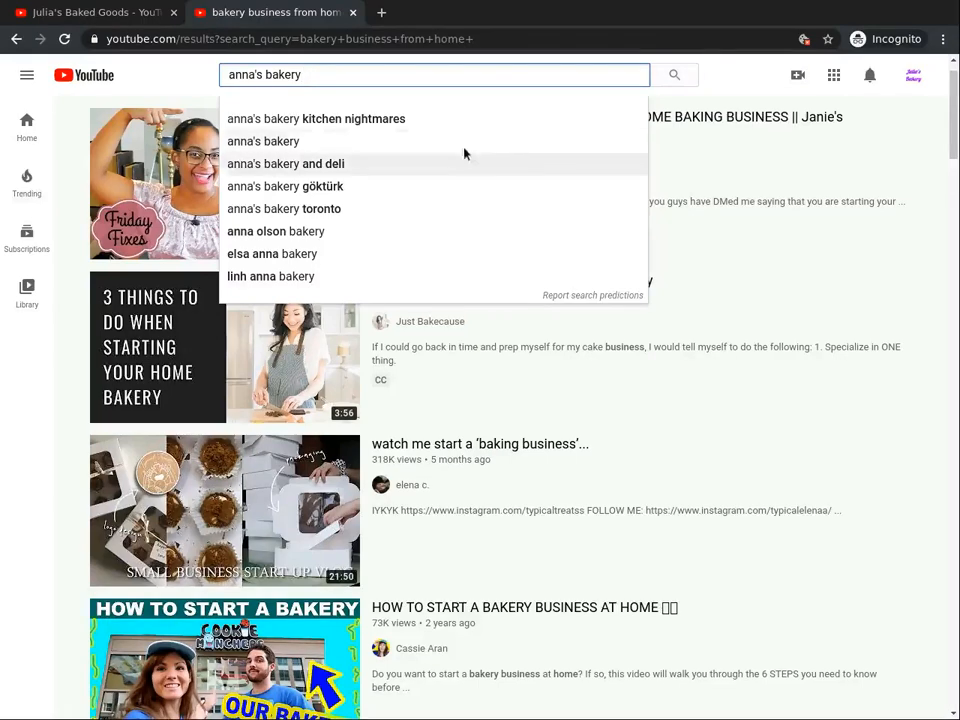
pyautogui.click(257, 141)
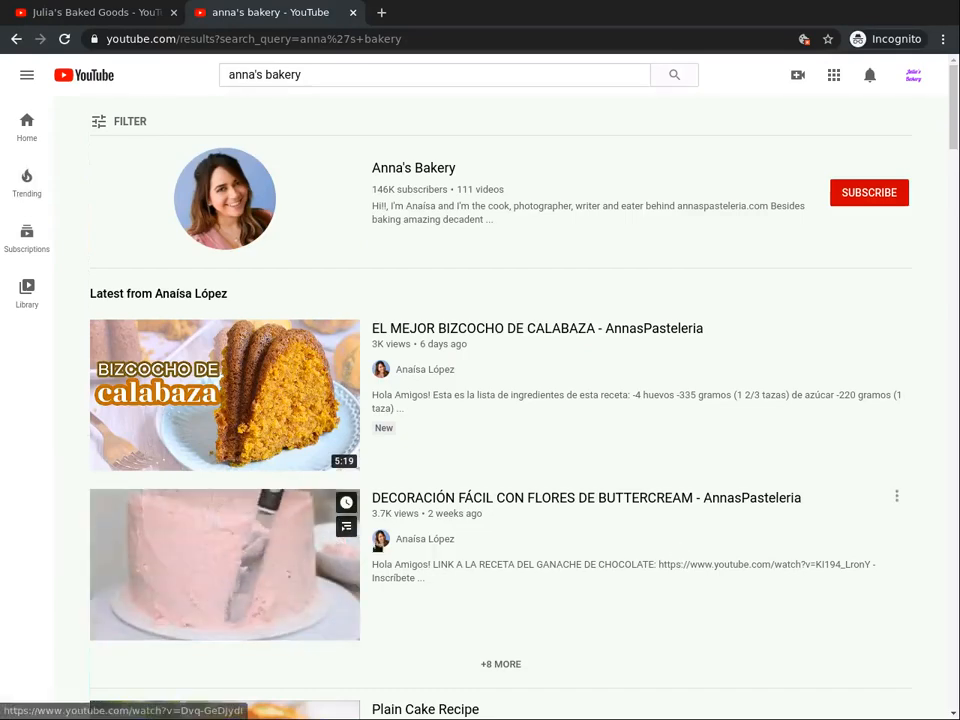
pyautogui.click(418, 167)
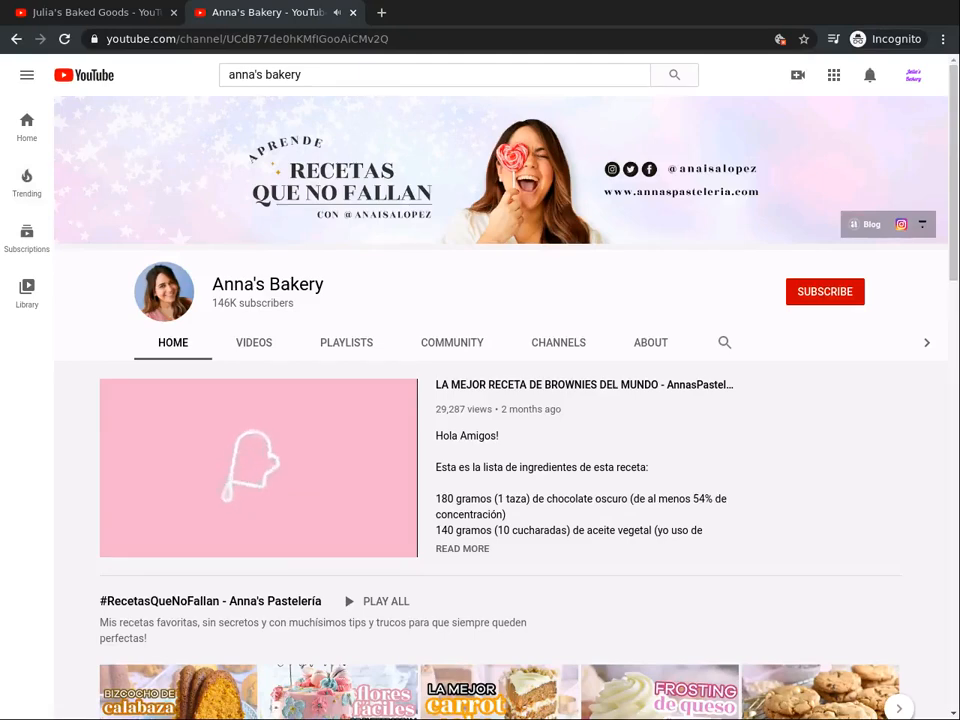
# - View Anna's Bakery's About details (joined Jan 6, 2015, Spain), then open the account menu
pyautogui.click(646, 345)
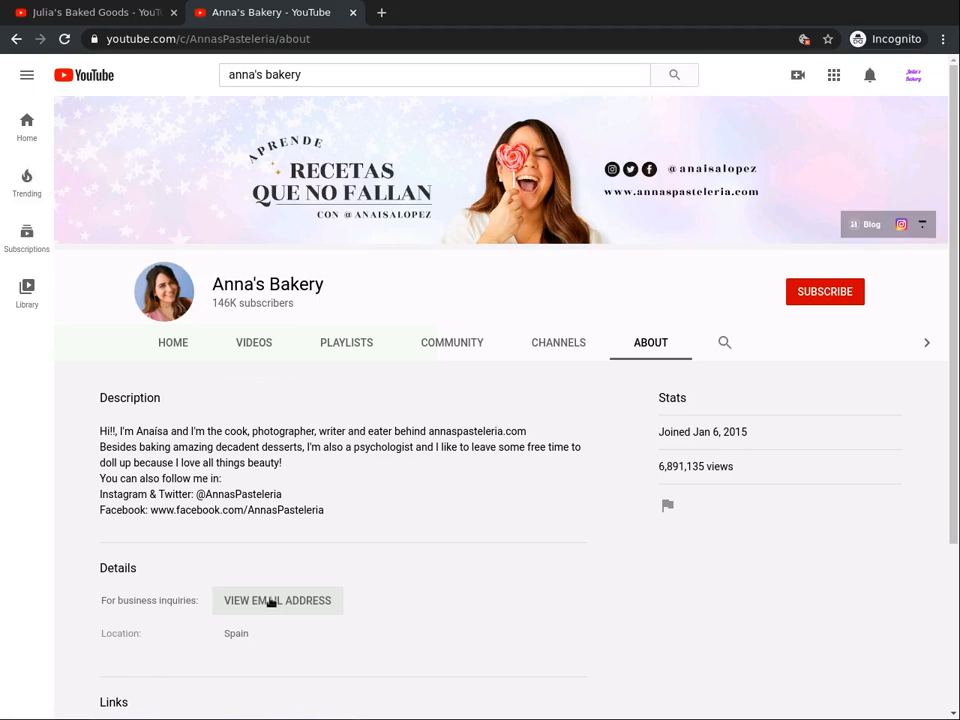
pyautogui.click(913, 75)
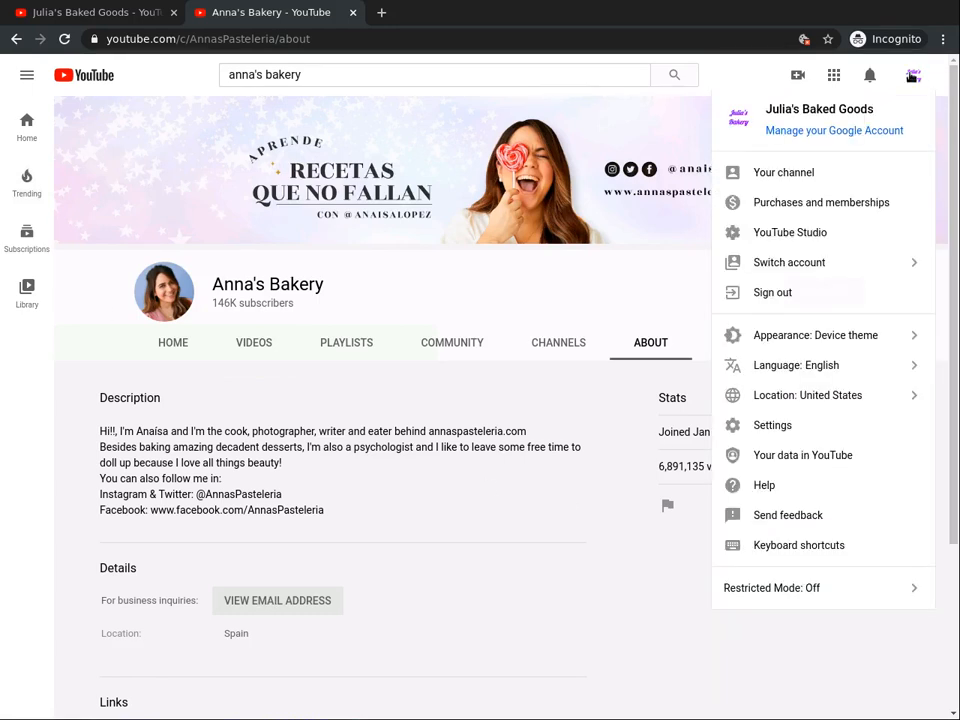
# - Return to the bakery channel and bring up its YouTube Studio Channel dashboard
pyautogui.click(787, 172)
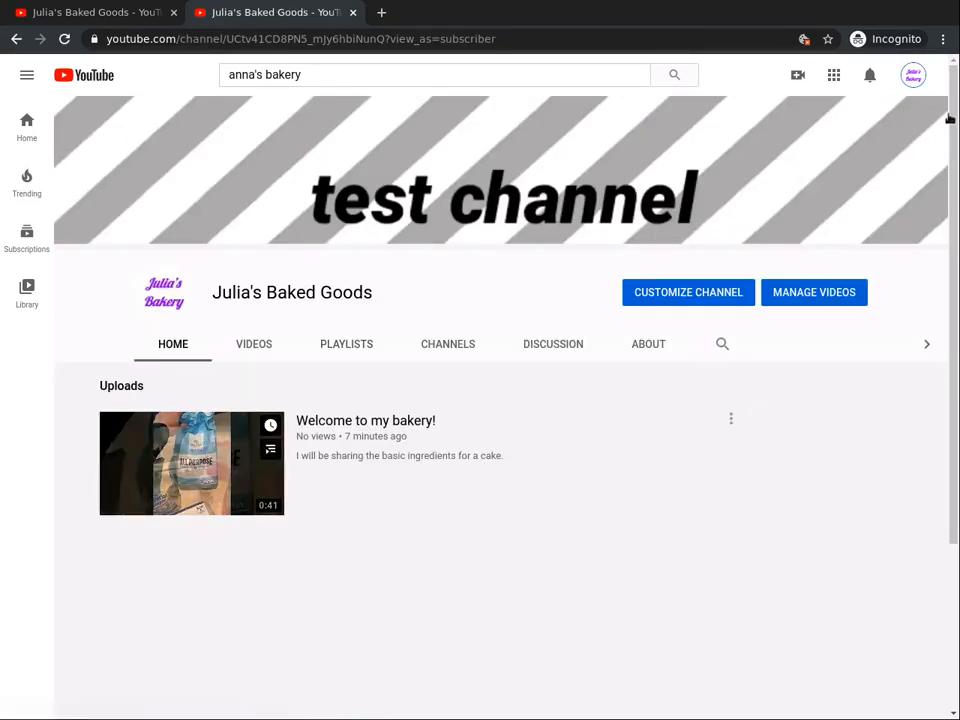
pyautogui.click(912, 75)
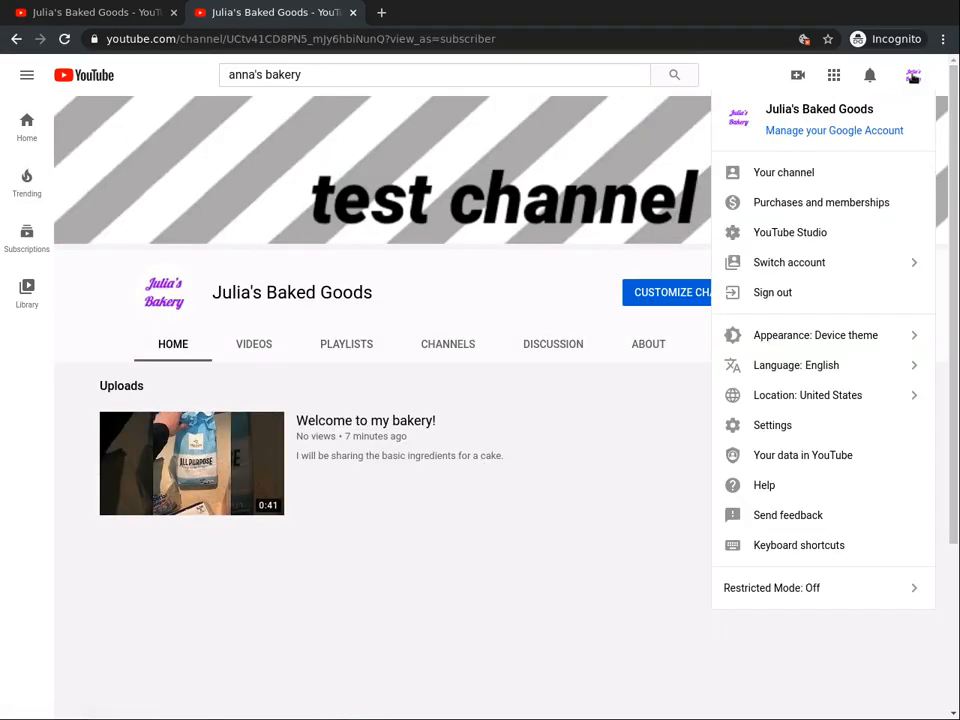
pyautogui.click(784, 238)
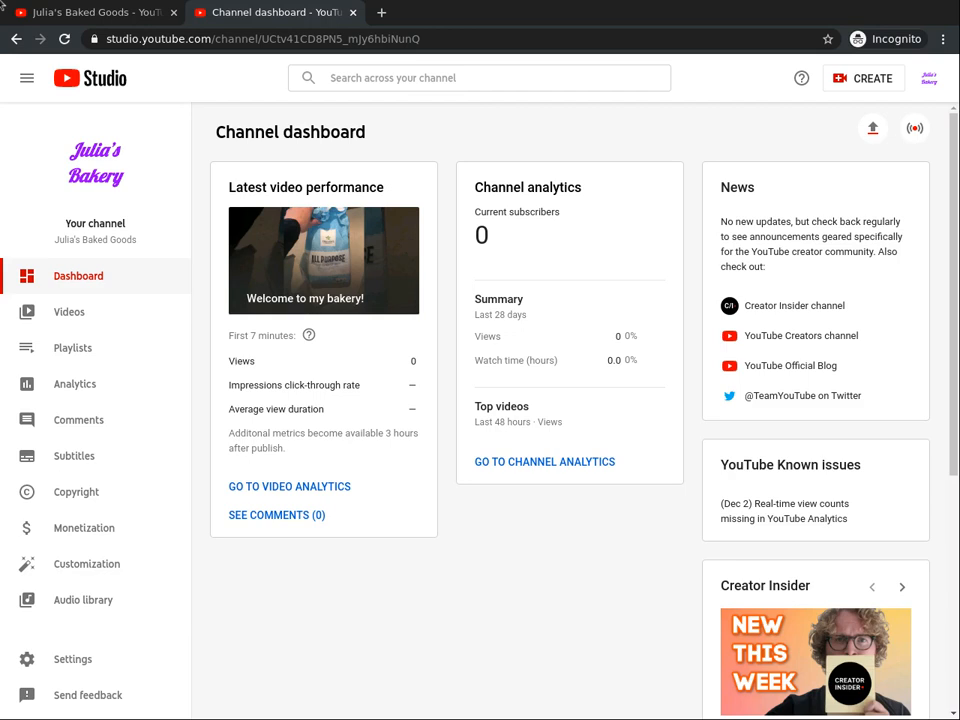
pyautogui.click(928, 80)
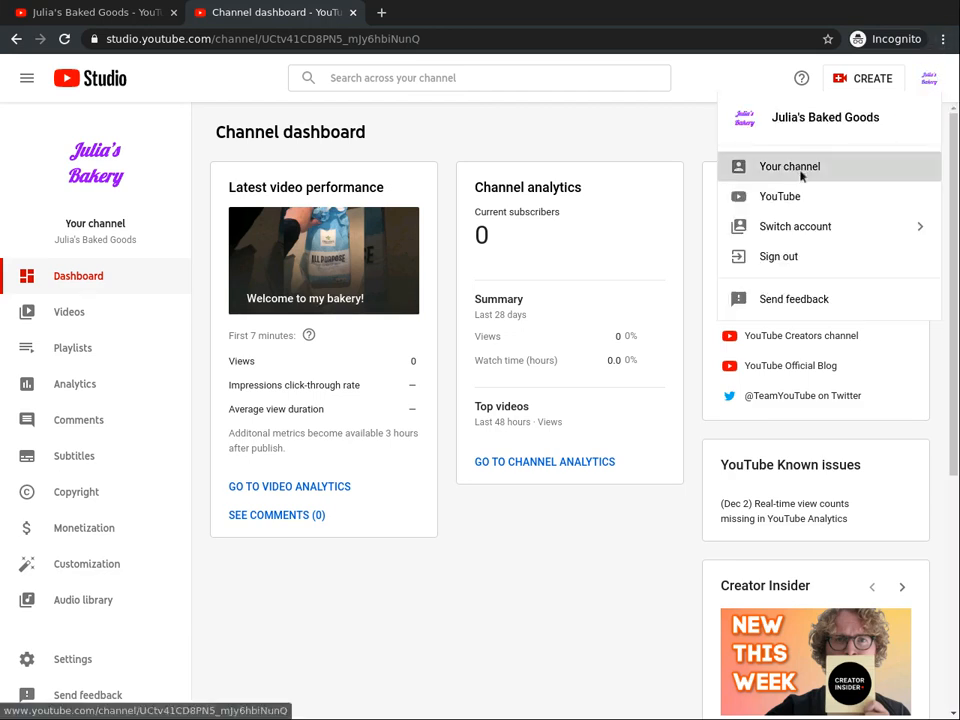
# - Open 'Welcome to my bakery!' from the bakery channel's public page
pyautogui.click(800, 174)
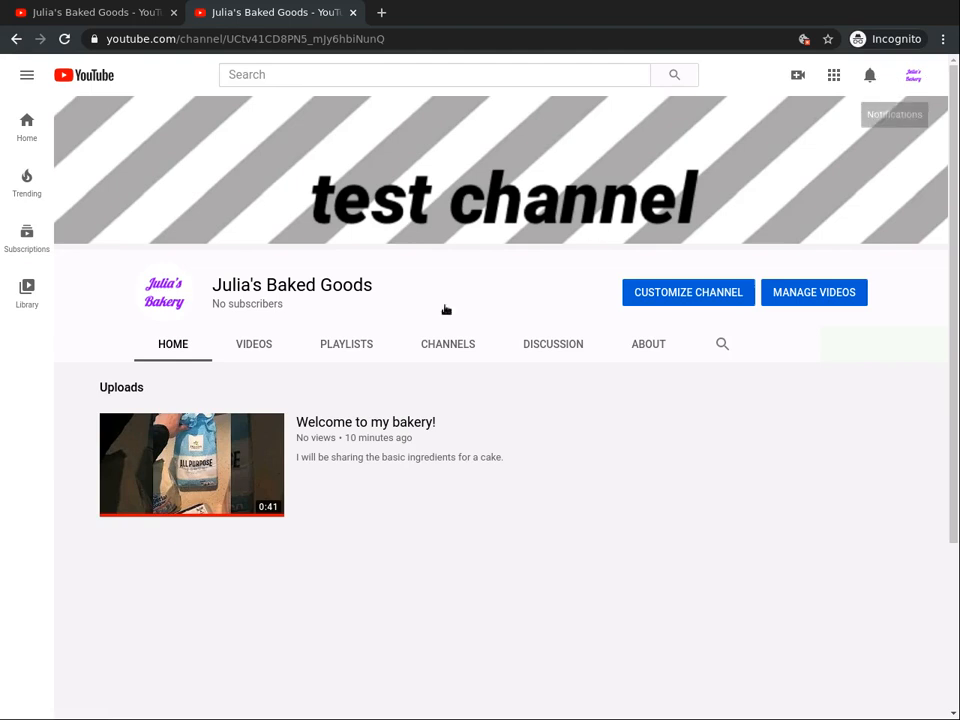
pyautogui.moveTo(332, 454)
pyautogui.click(332, 421)
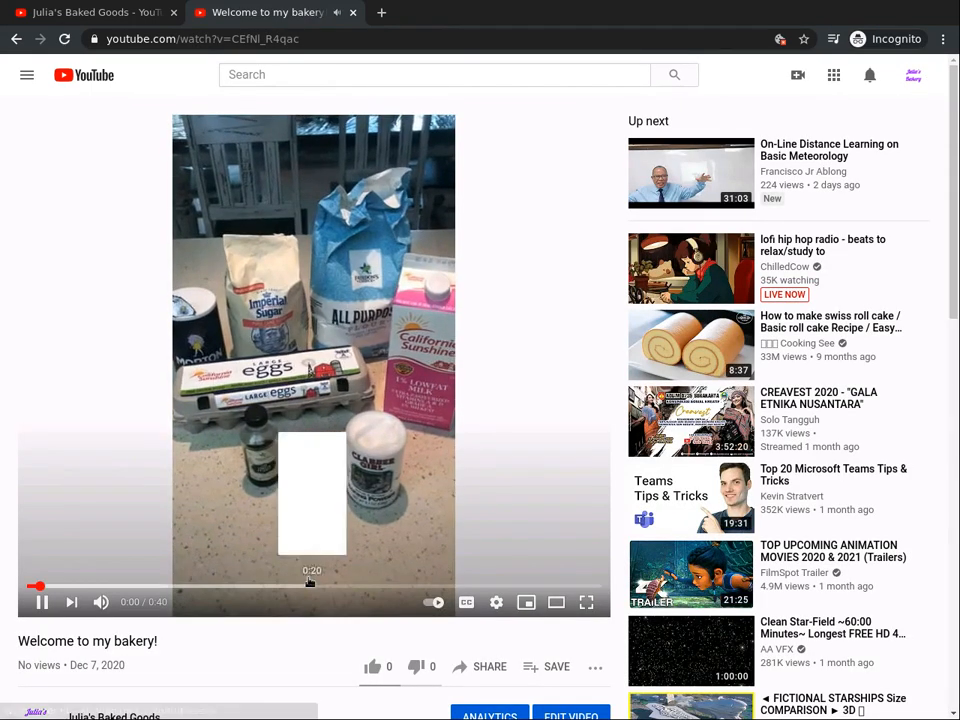
# - Heart the viewer's 'Thank you for sharing!' comment below the video
pyautogui.scroll(-3, 850, 311)
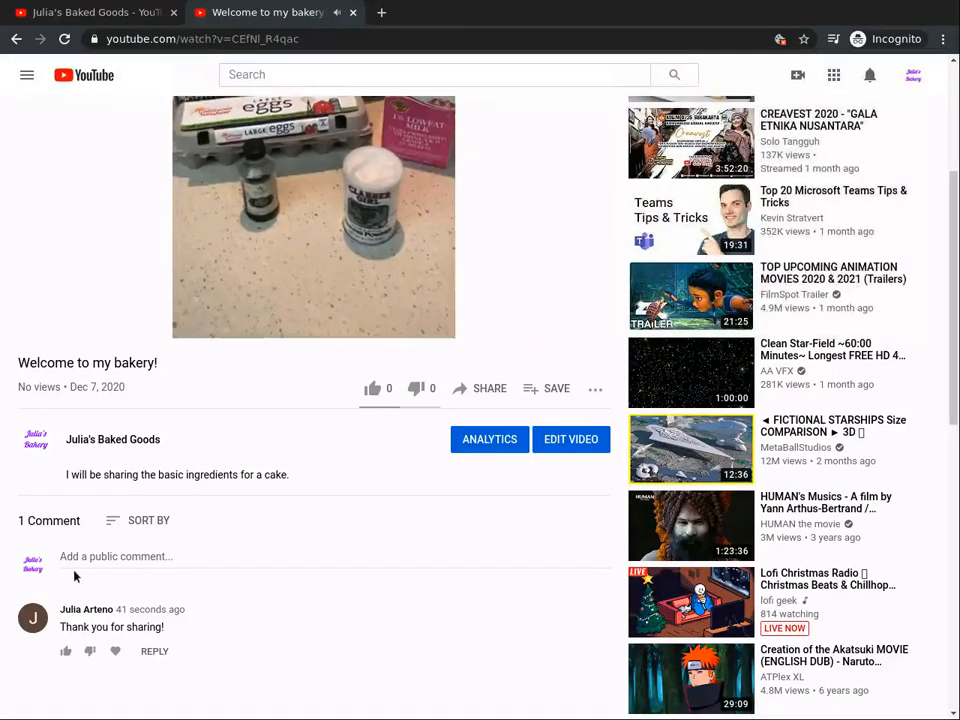
pyautogui.scroll(-1, 73, 577)
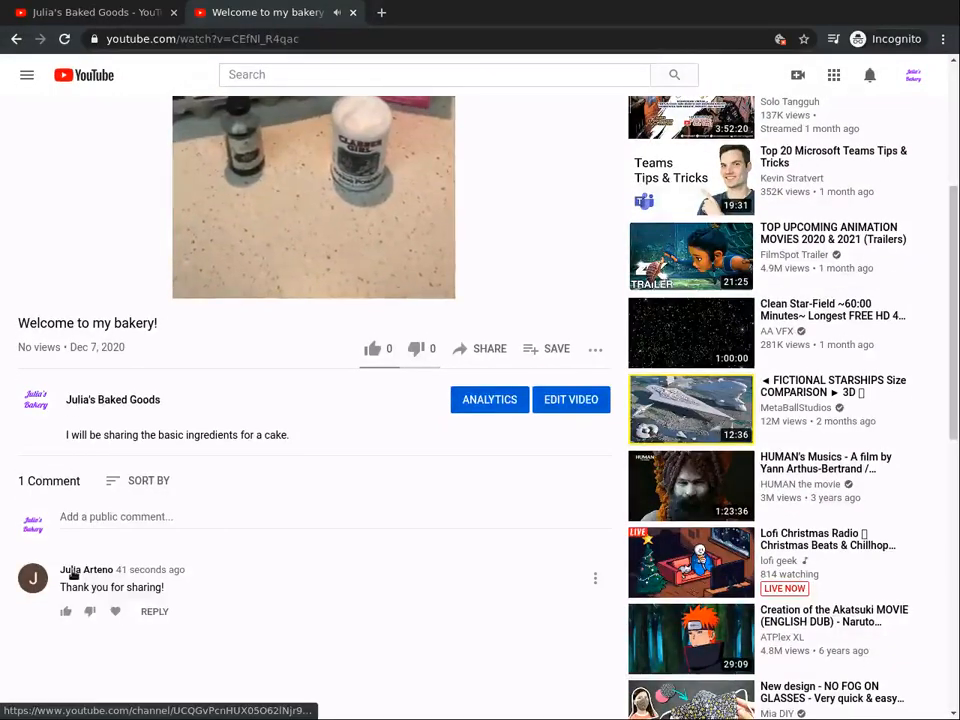
pyautogui.scroll(-1, 73, 577)
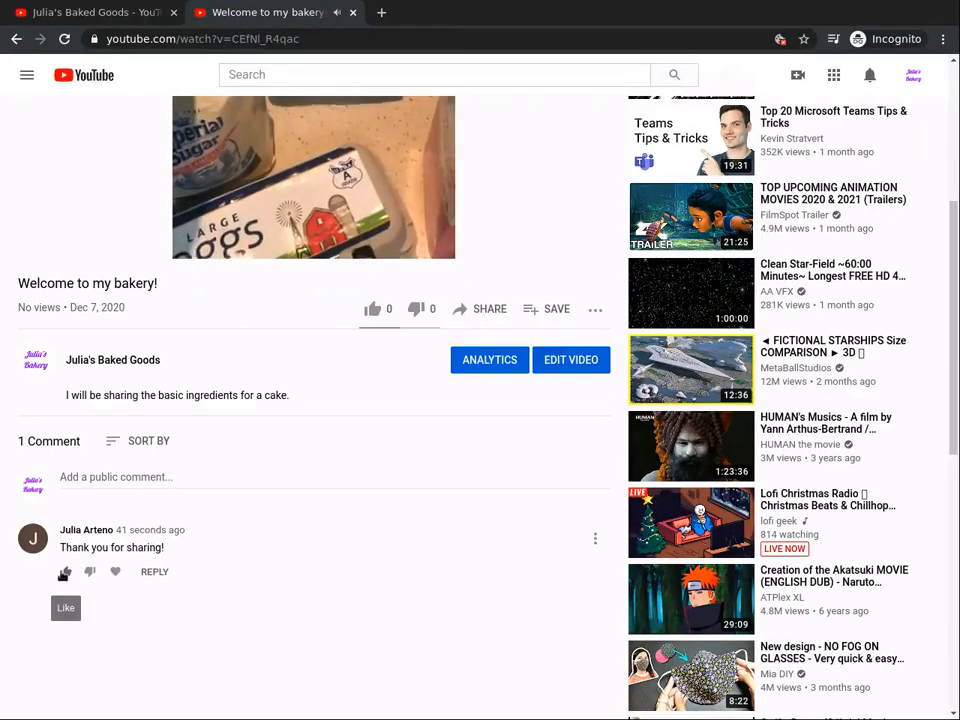
pyautogui.click(114, 572)
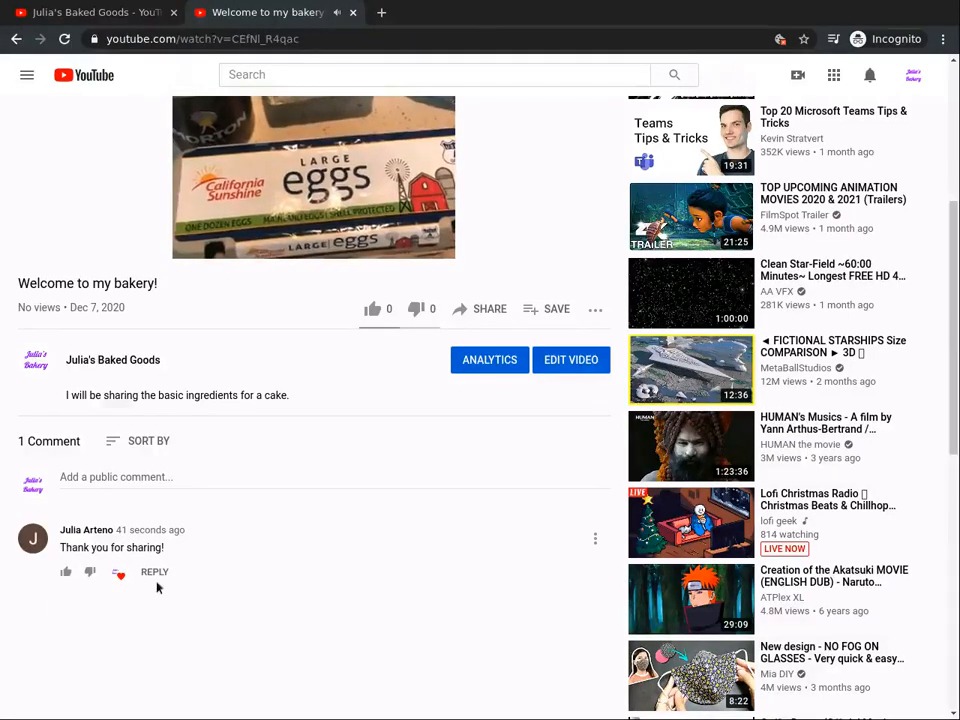
# - Post a reply thanking the viewer for watching and asking what else they'd like to see
pyautogui.click(152, 573)
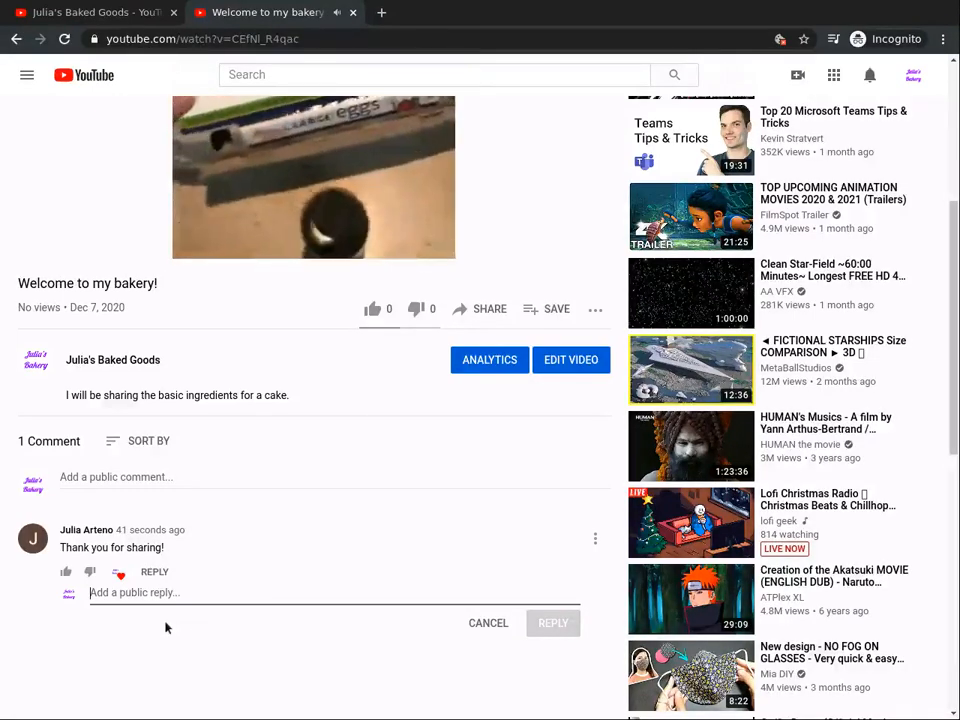
pyautogui.write('Thank')
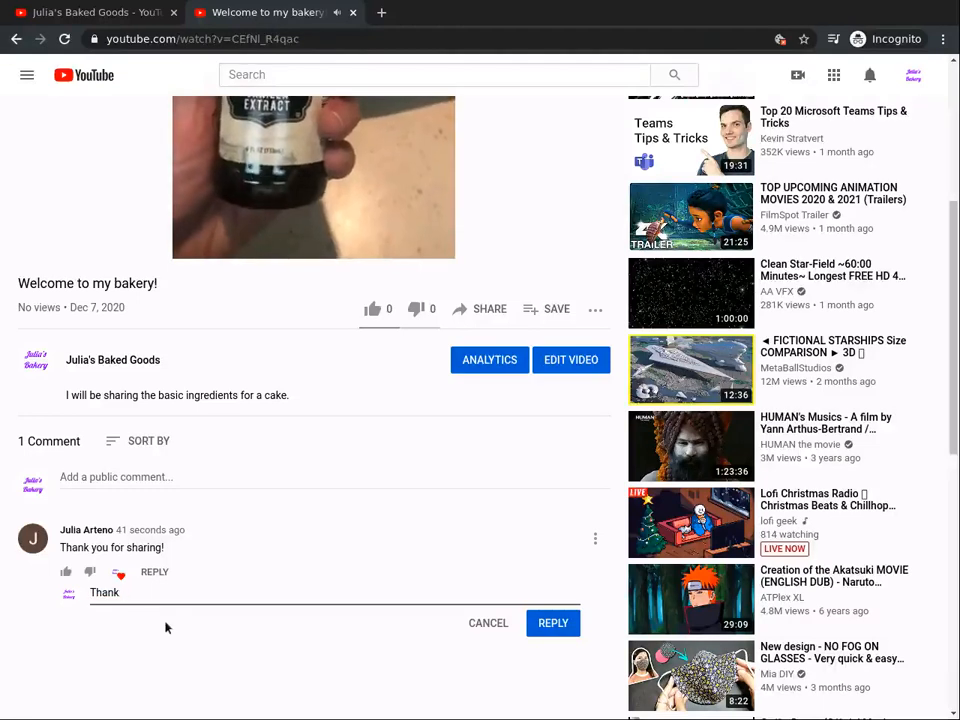
pyautogui.write('nyou you so')
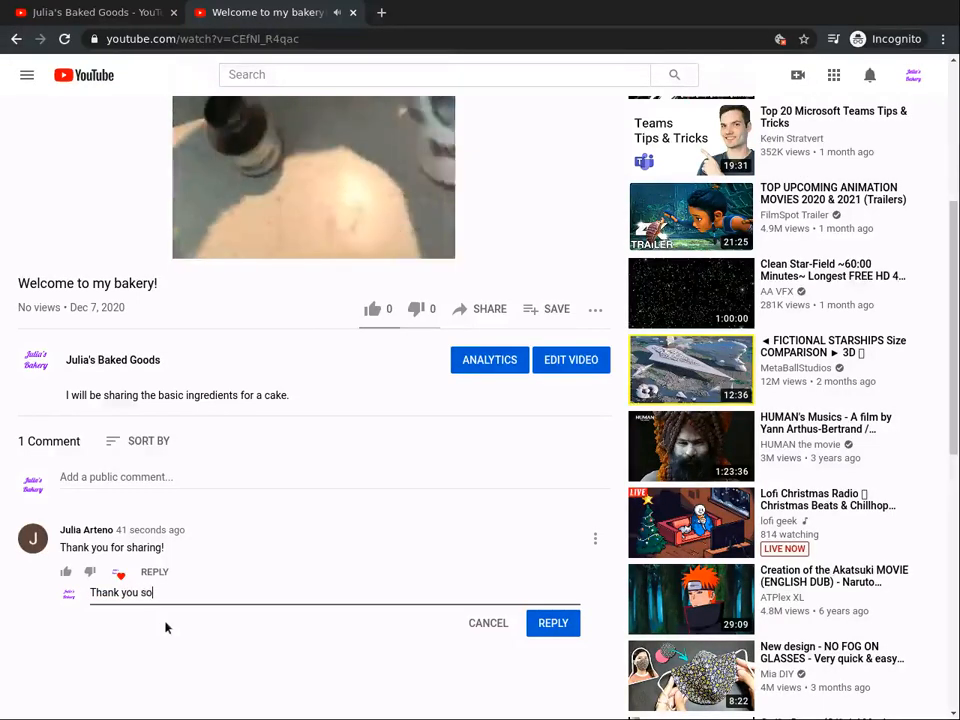
pyautogui.write(' much fo')
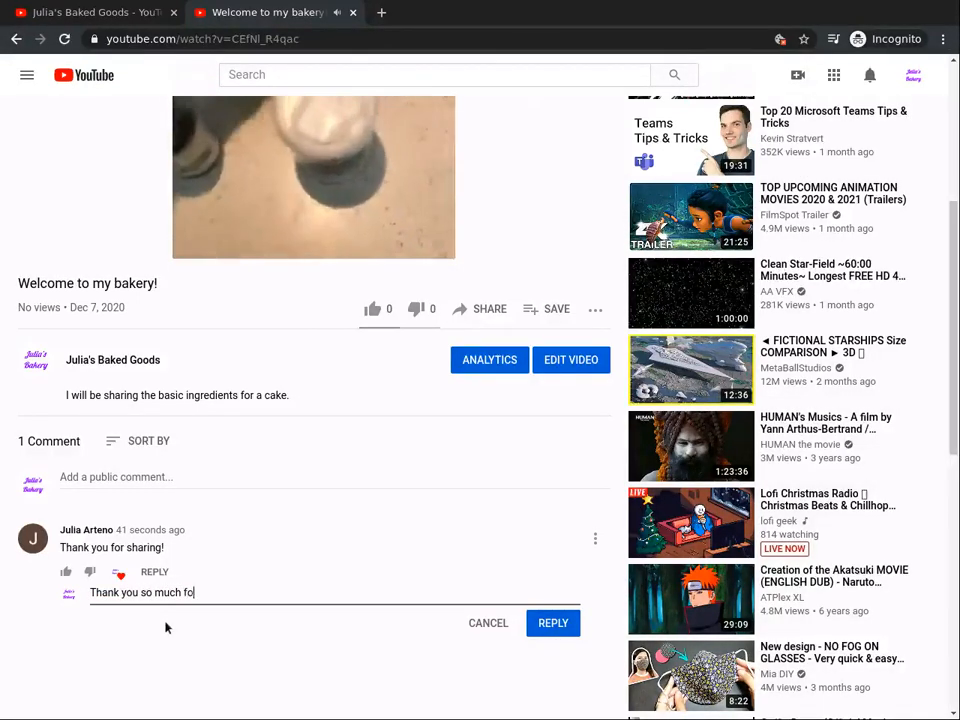
pyautogui.write('r w')
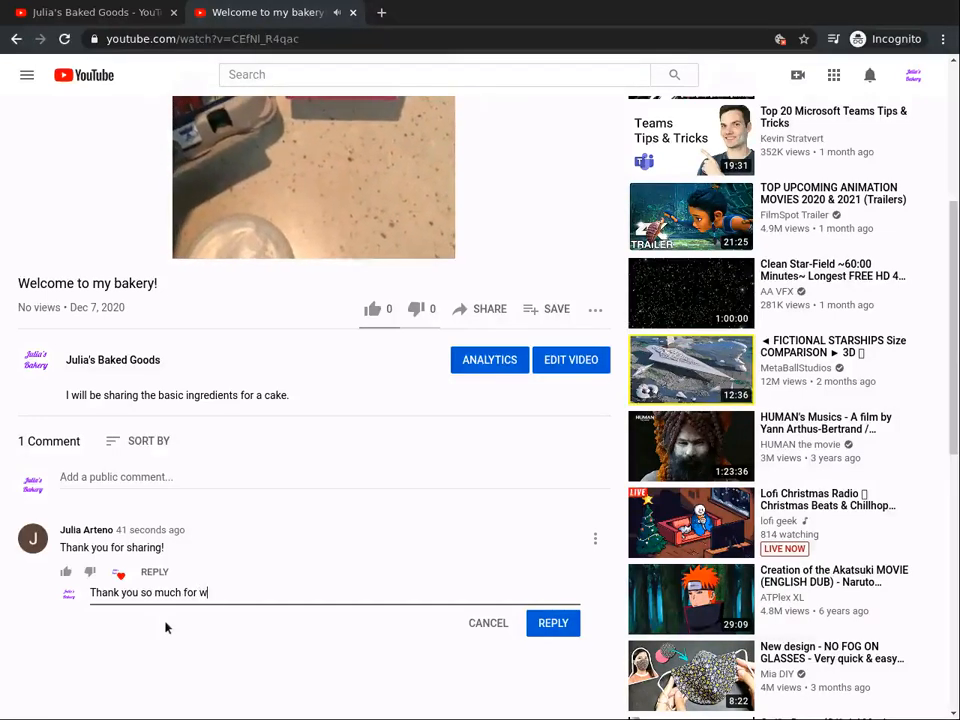
pyautogui.write('atching my')
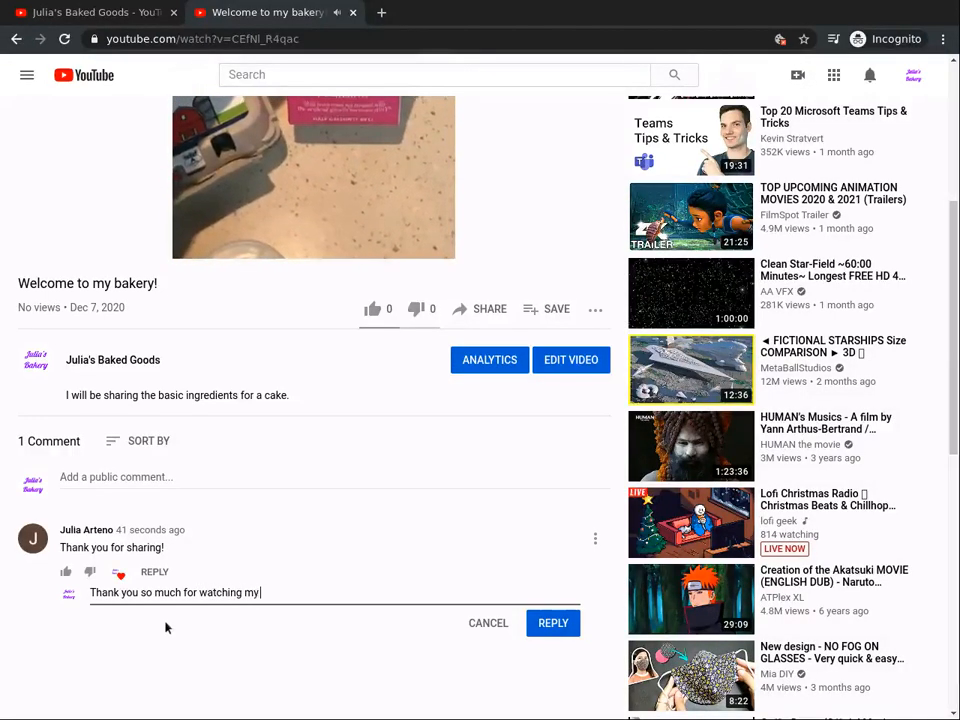
pyautogui.write(' vkide')
pyautogui.press('BackSpace')
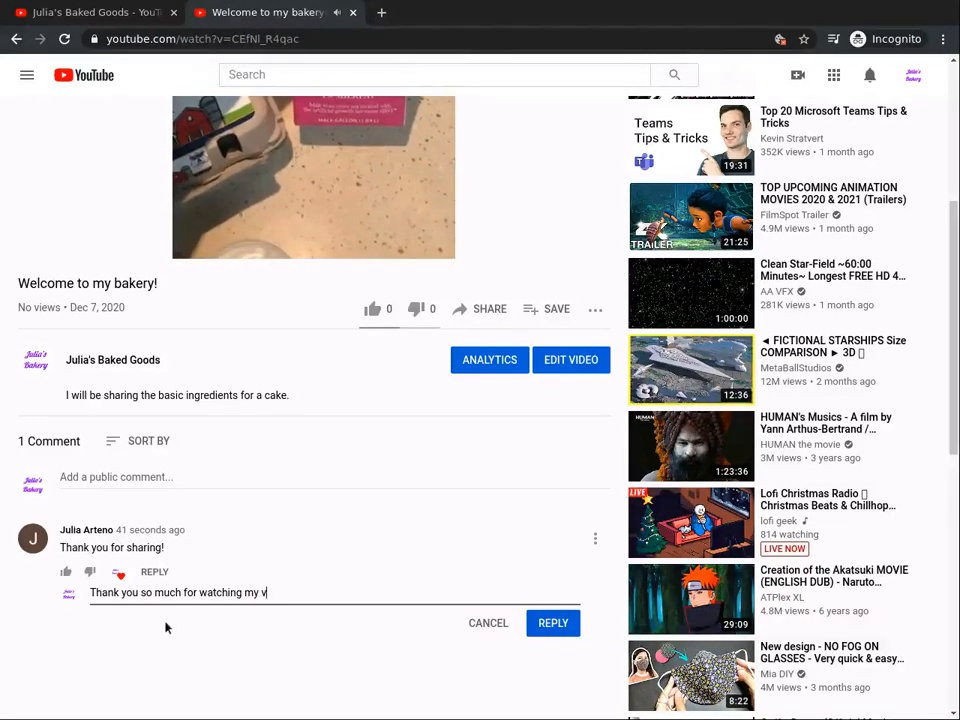
pyautogui.write('ideo.')
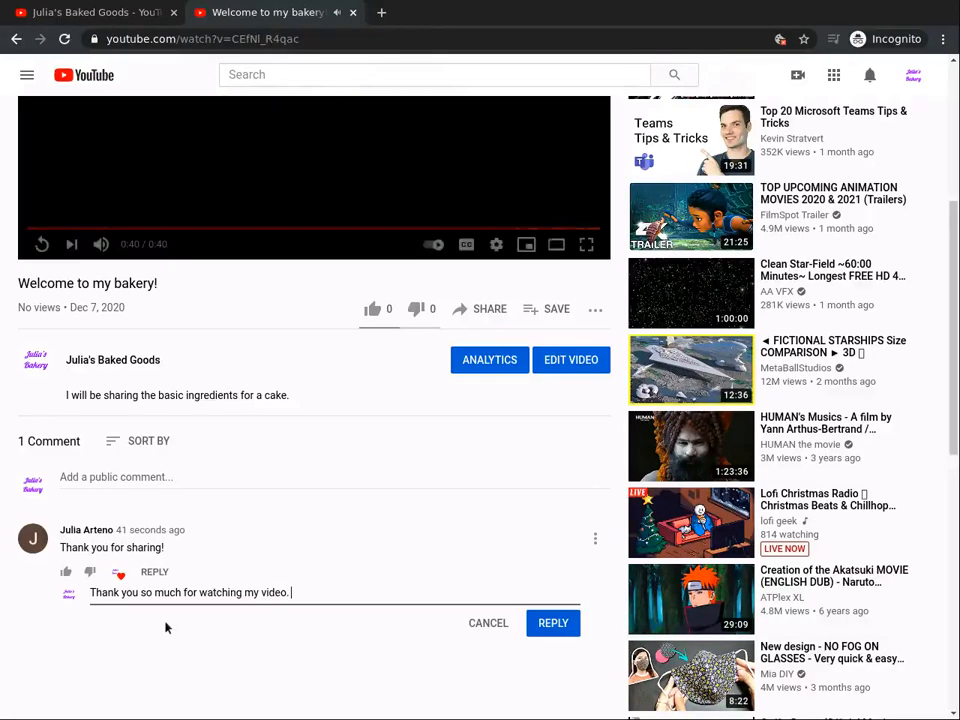
pyautogui.write(' Is there any')
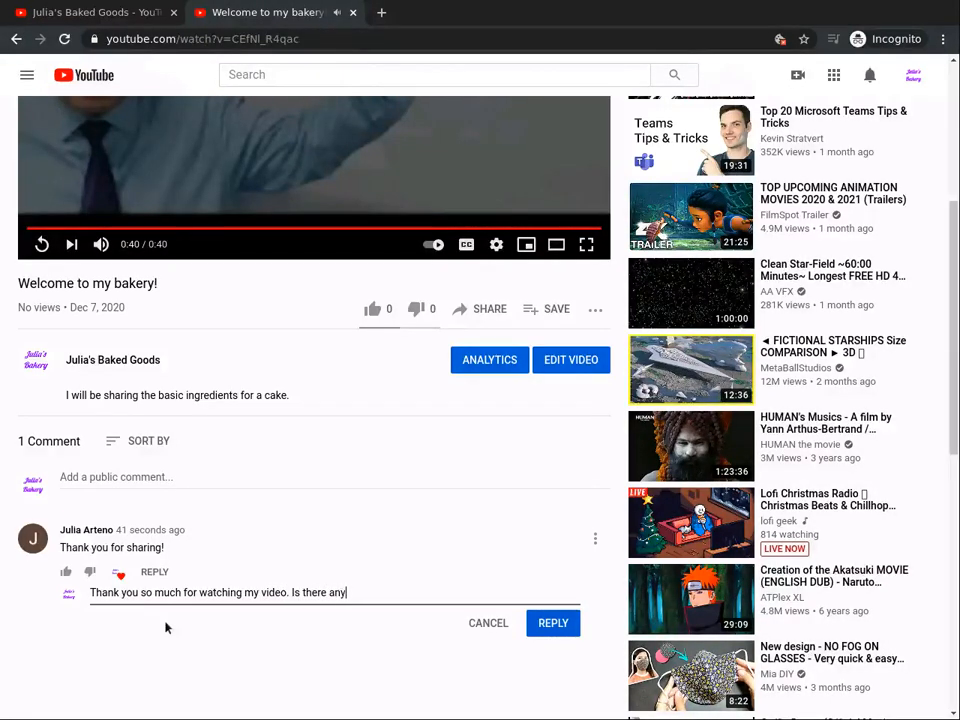
pyautogui.write('thing else that')
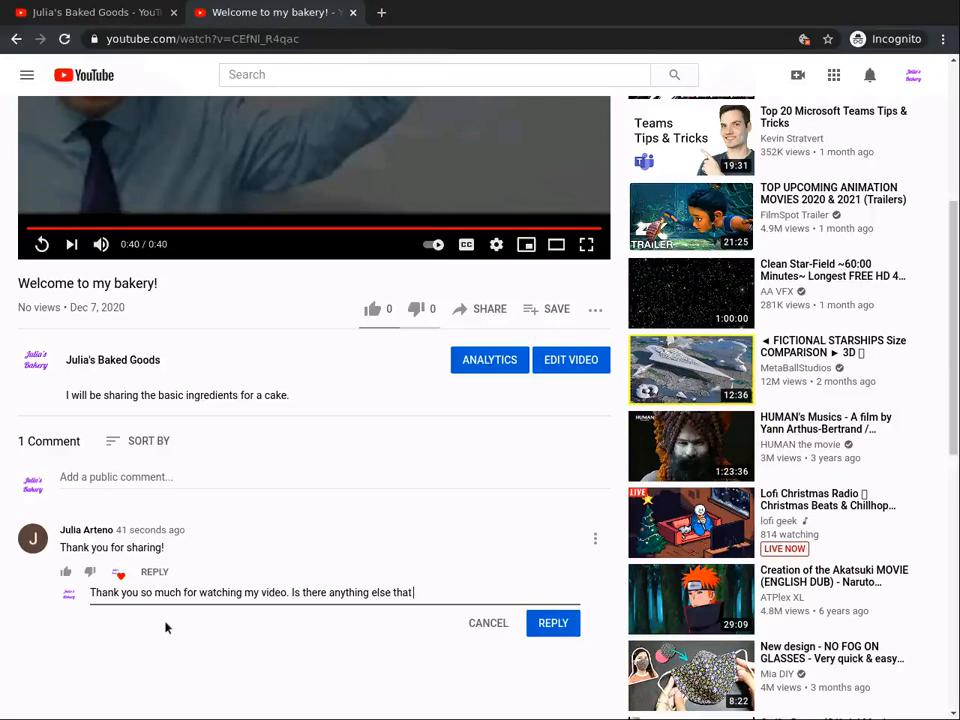
pyautogui.write(' you would like to see?')
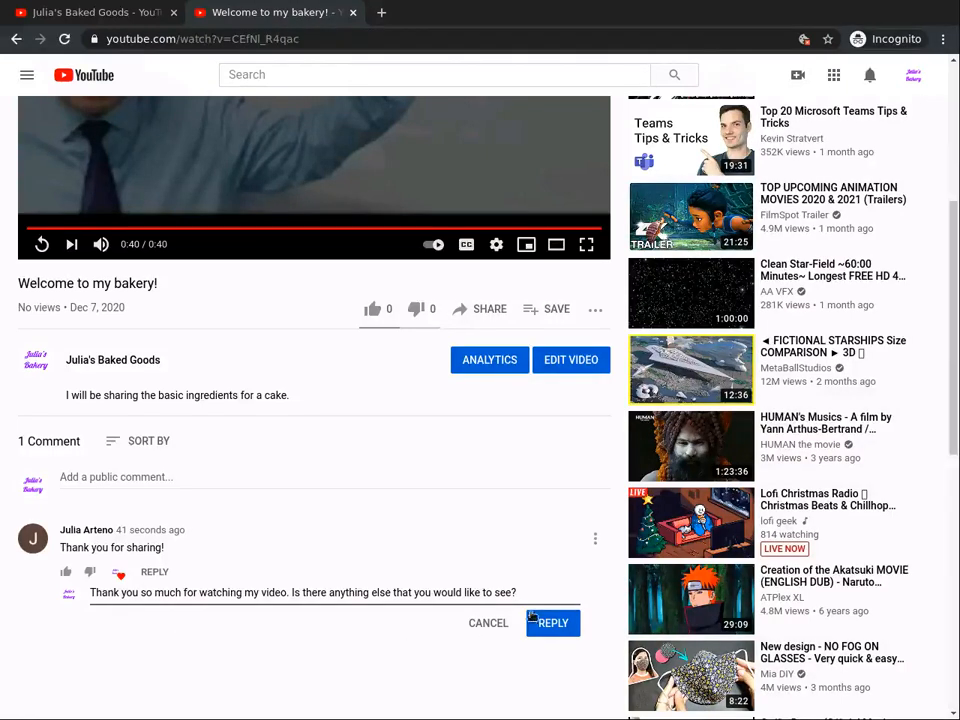
pyautogui.click(557, 623)
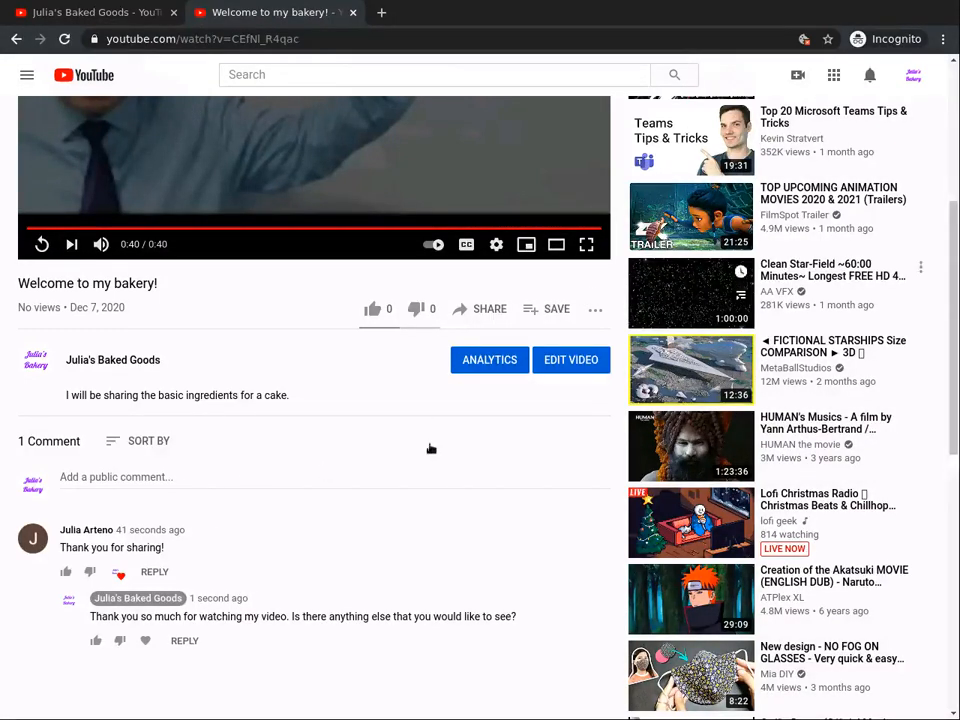
# - Open the comments for the latest video 'Welcome to my bakery!' in YouTube Studio
pyautogui.click(913, 75)
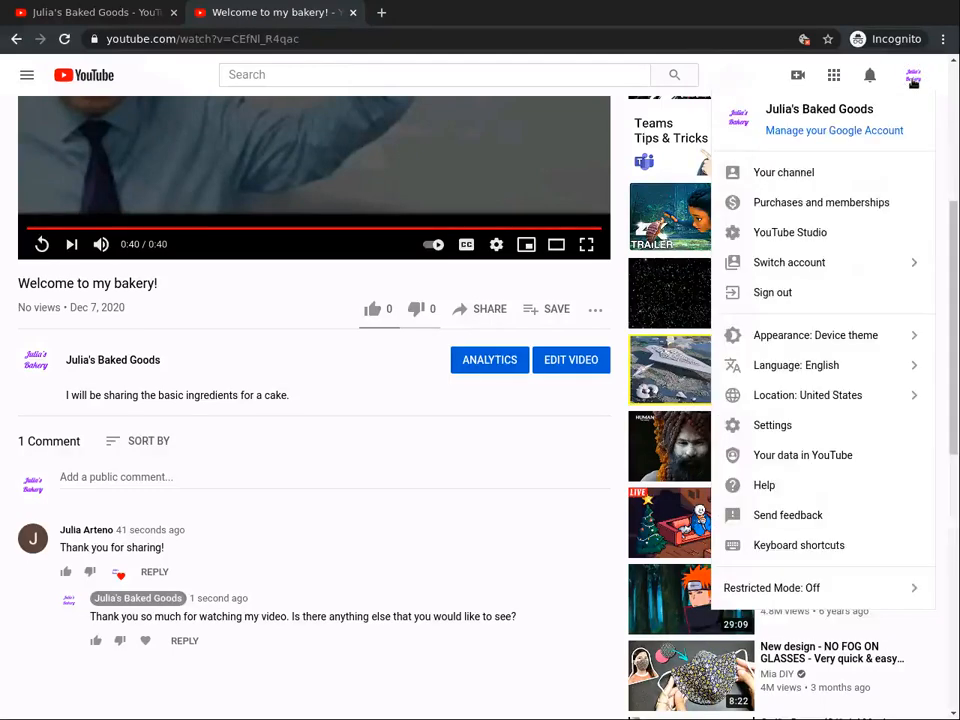
pyautogui.click(792, 238)
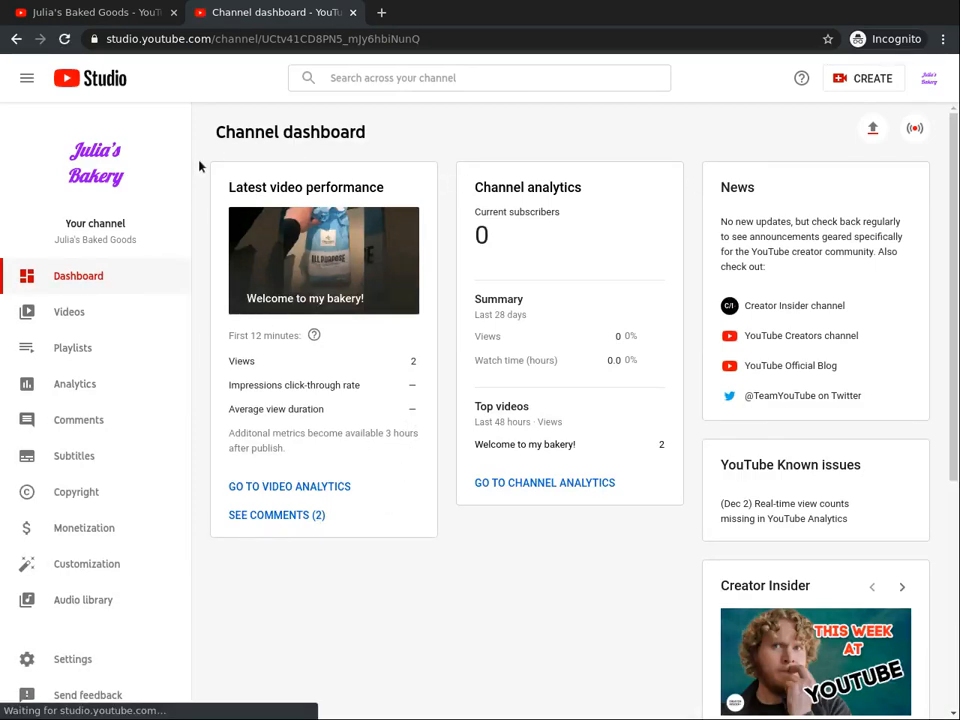
pyautogui.click(275, 516)
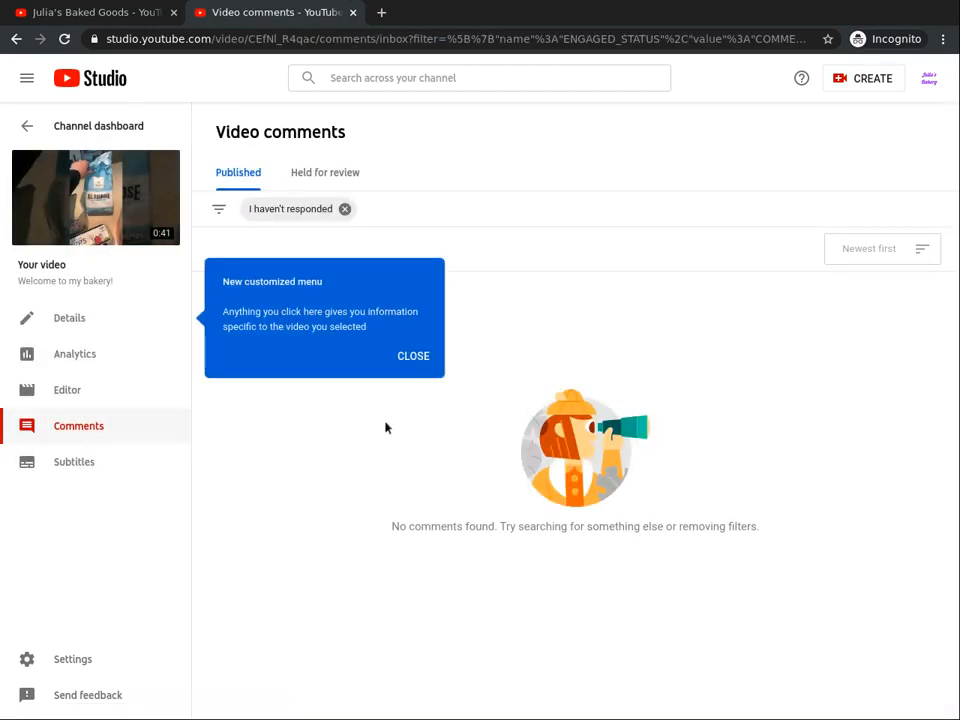
# - Dismiss the three comment tips and confirm nothing is held for review, then return to Published
pyautogui.click(413, 358)
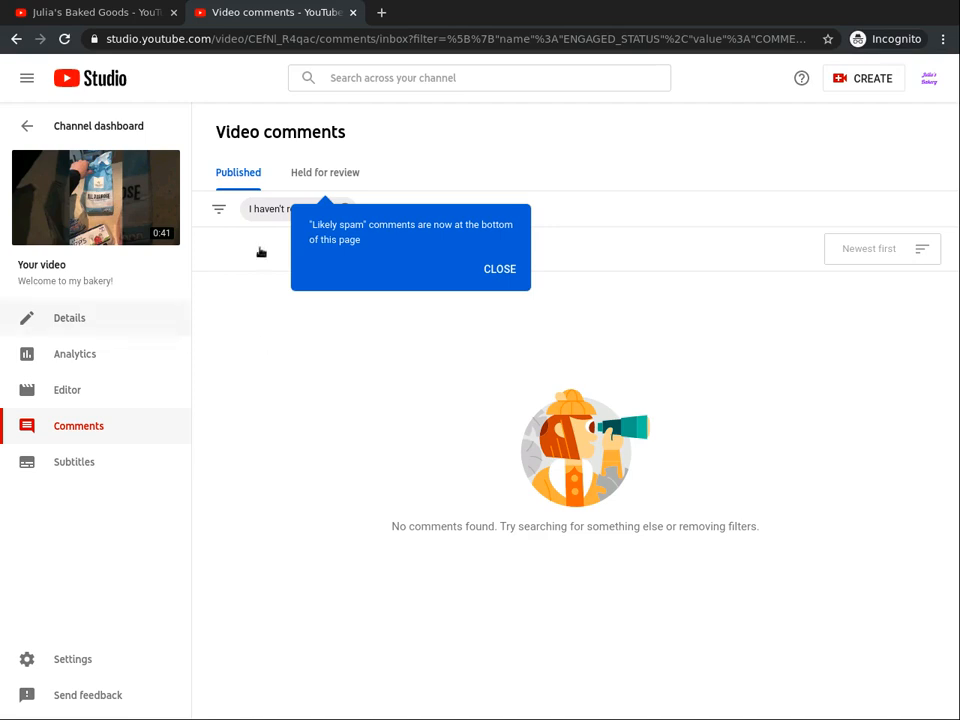
pyautogui.click(499, 272)
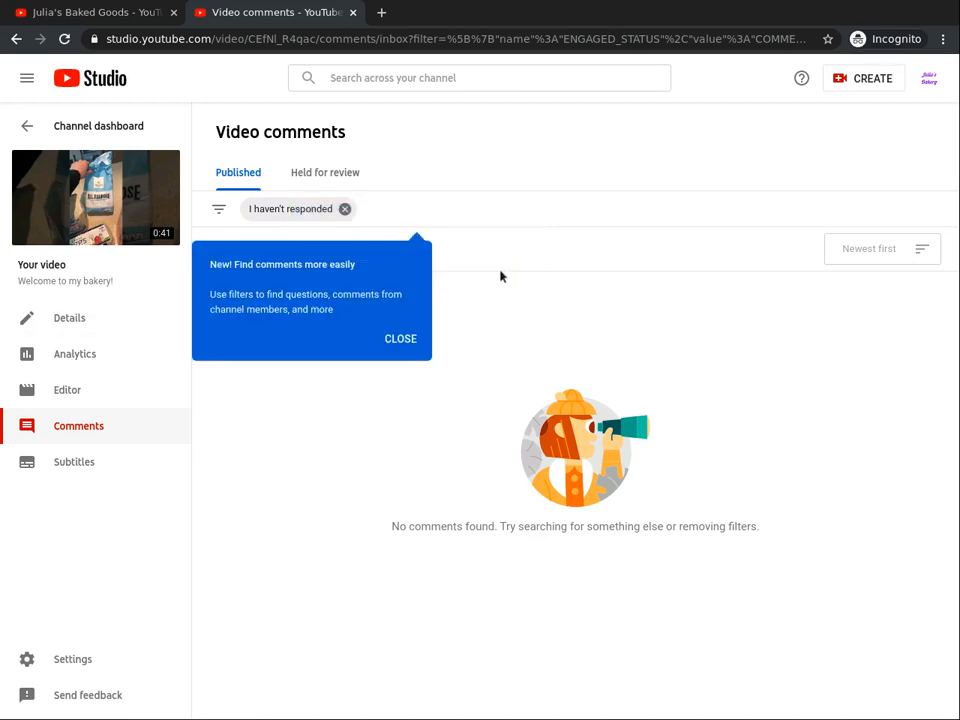
pyautogui.click(399, 339)
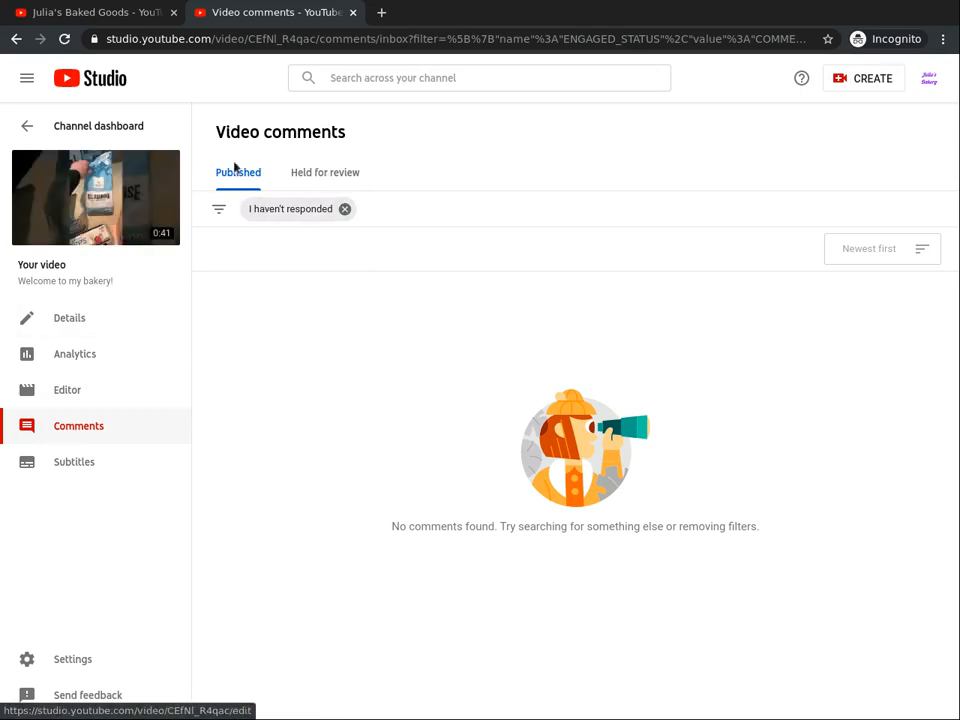
pyautogui.click(318, 174)
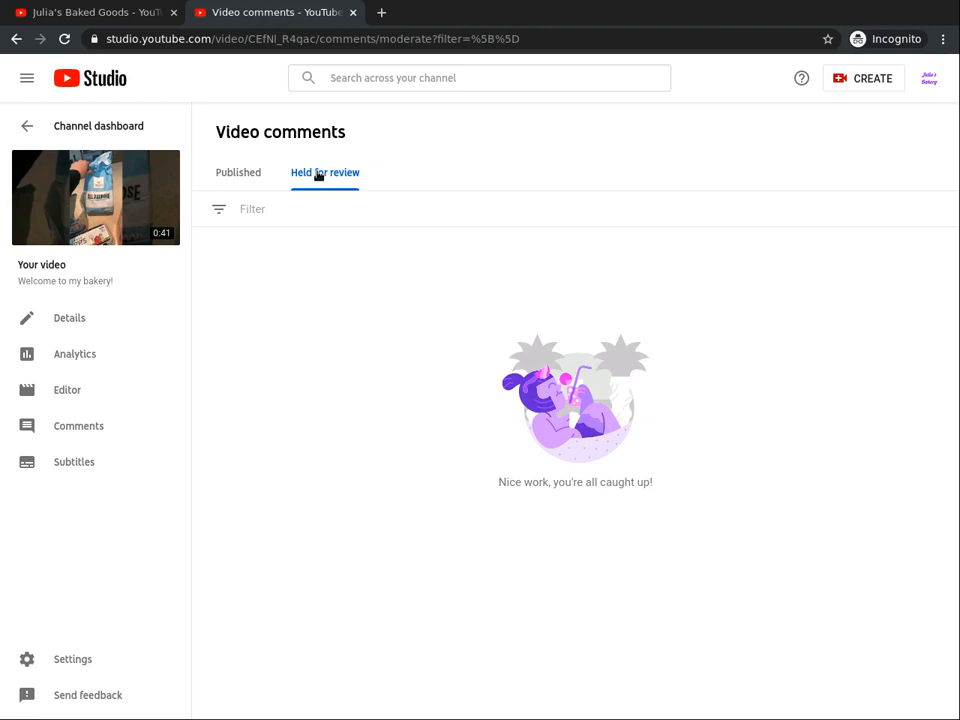
pyautogui.click(249, 176)
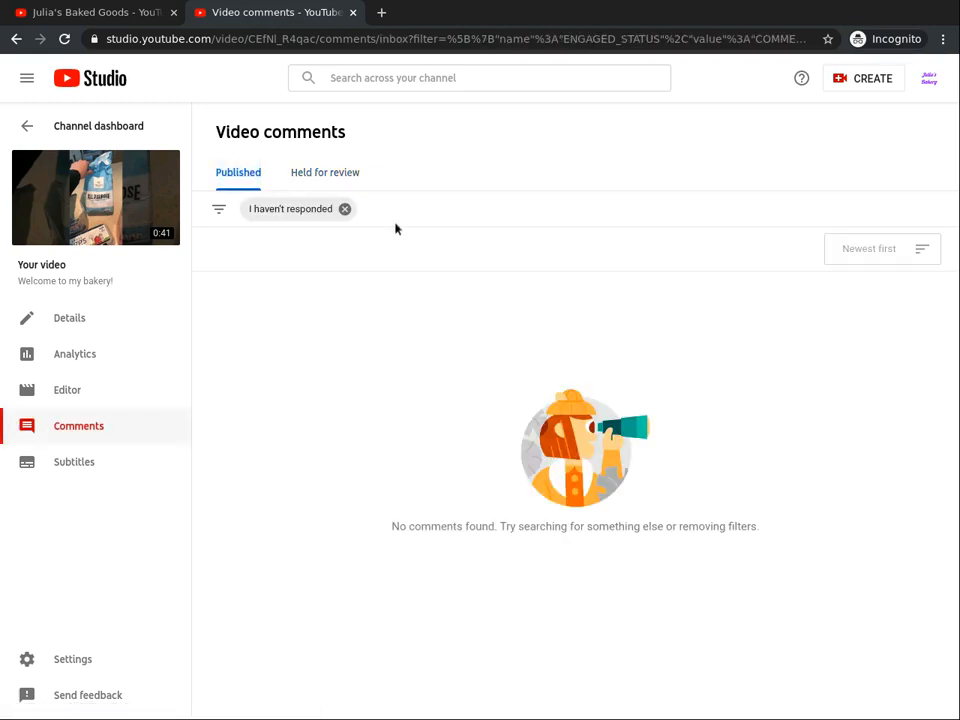
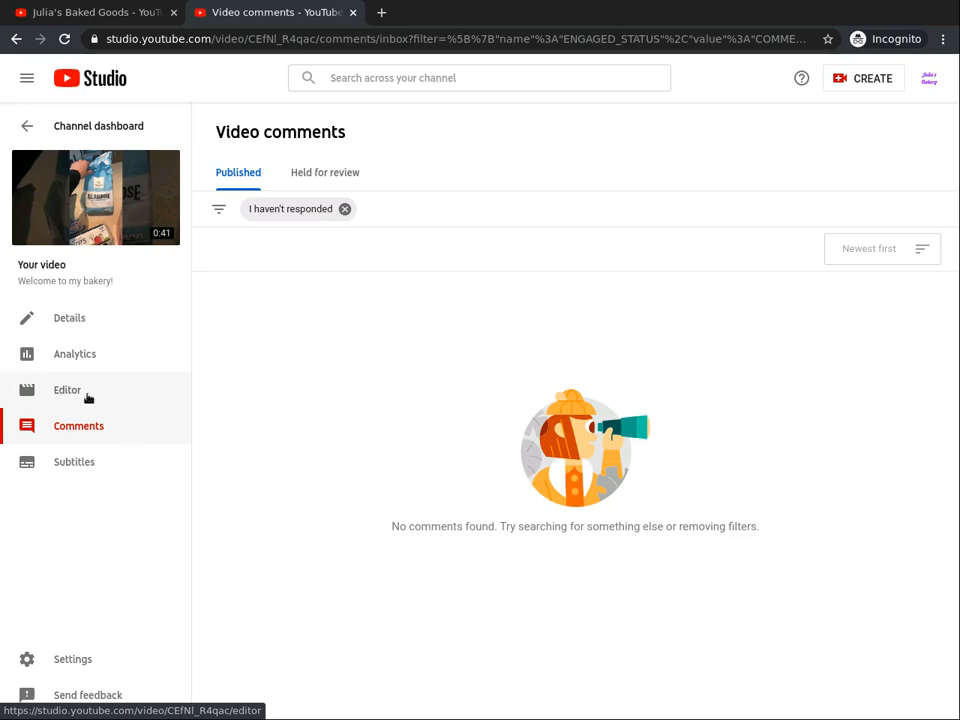
# - Confirm no comments are held for review, then go to the bakery channel's public page via Your channel
pyautogui.click(323, 174)
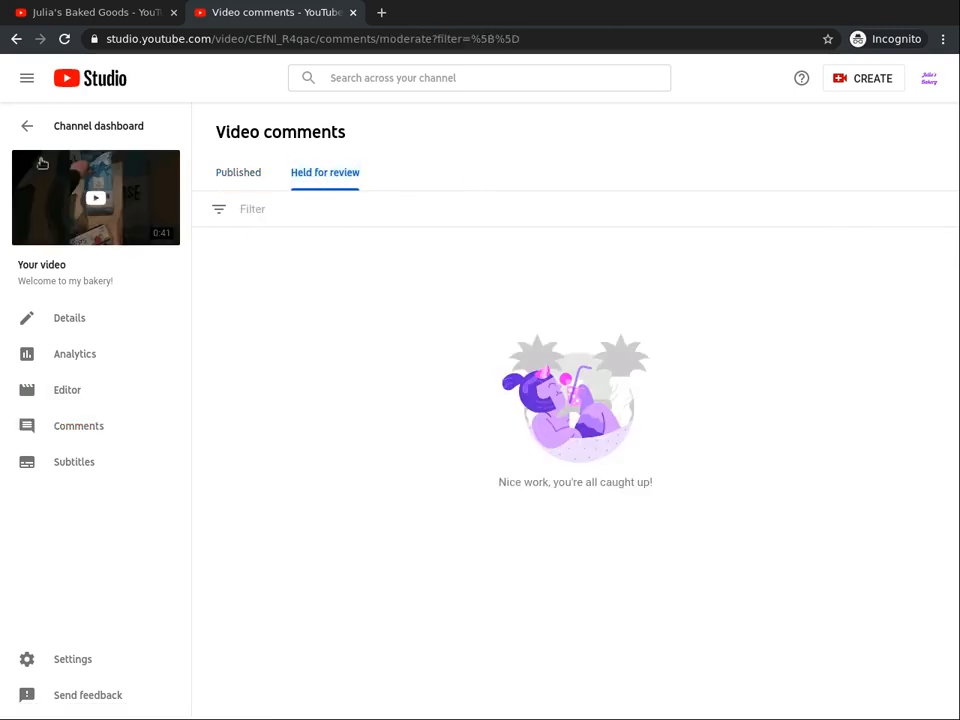
pyautogui.click(928, 80)
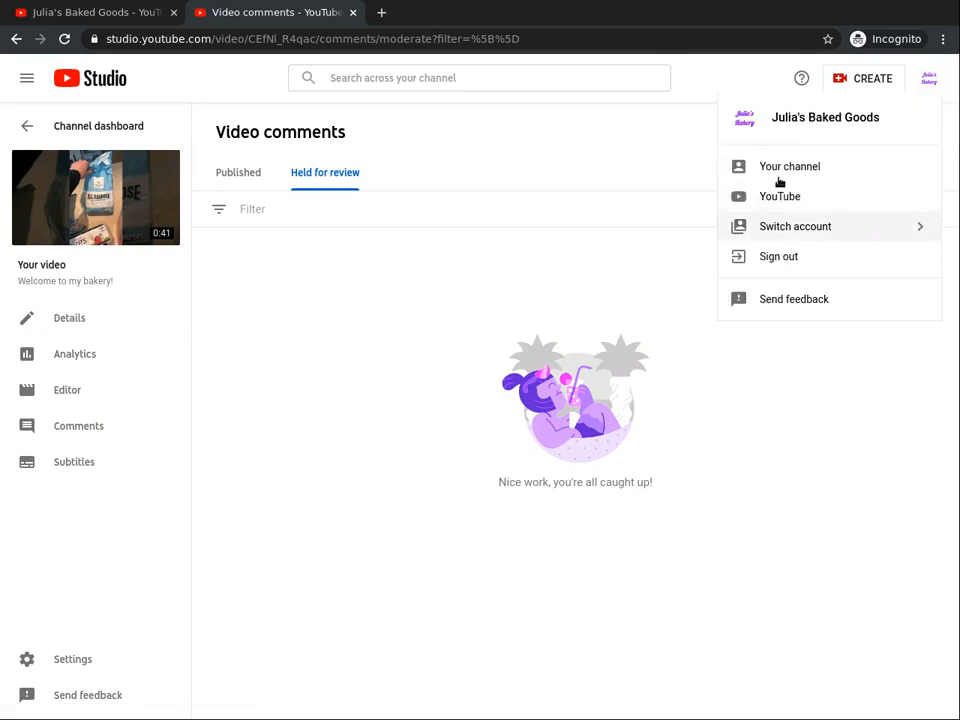
pyautogui.click(781, 174)
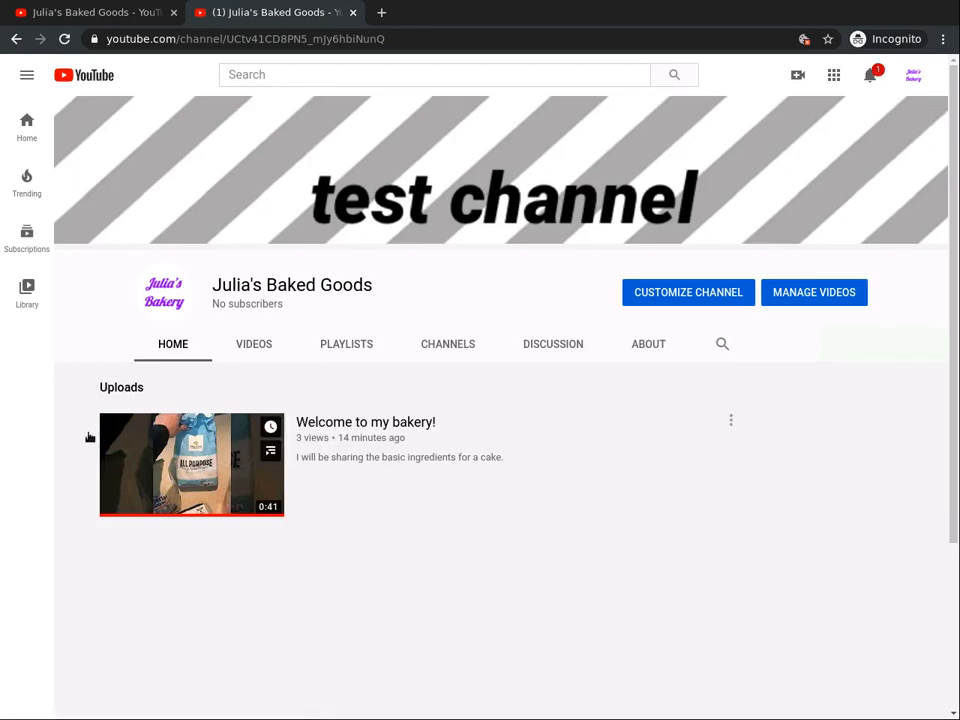
# - Play 'Welcome to my bakery!' and scroll down to read its two comments, then back up
pyautogui.click(343, 424)
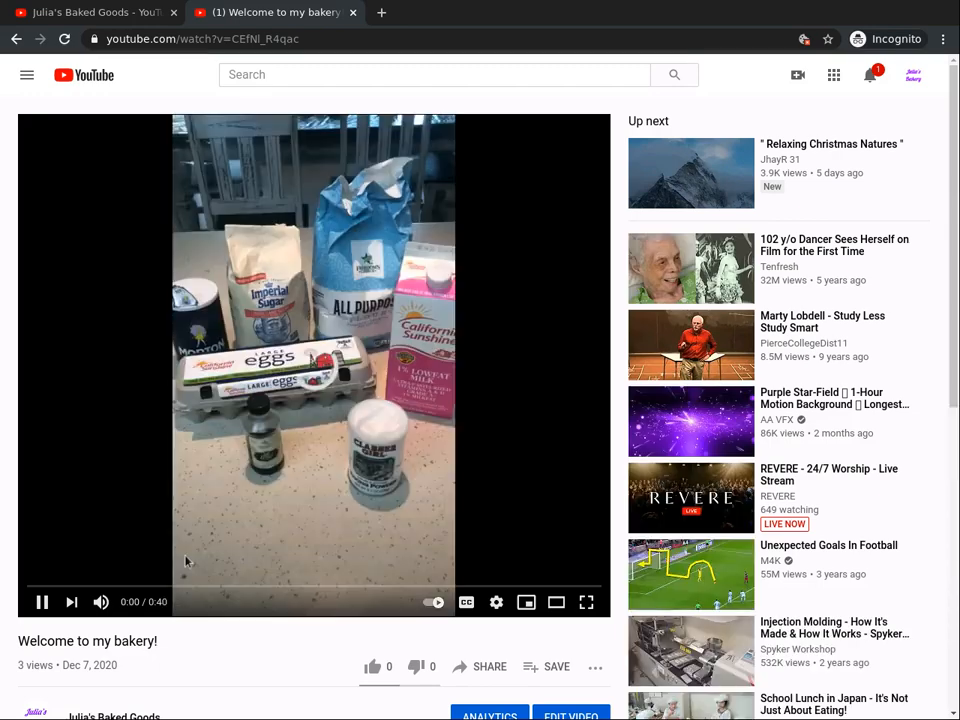
pyautogui.scroll(-3, 210, 522)
pyautogui.scroll(-5, 210, 522)
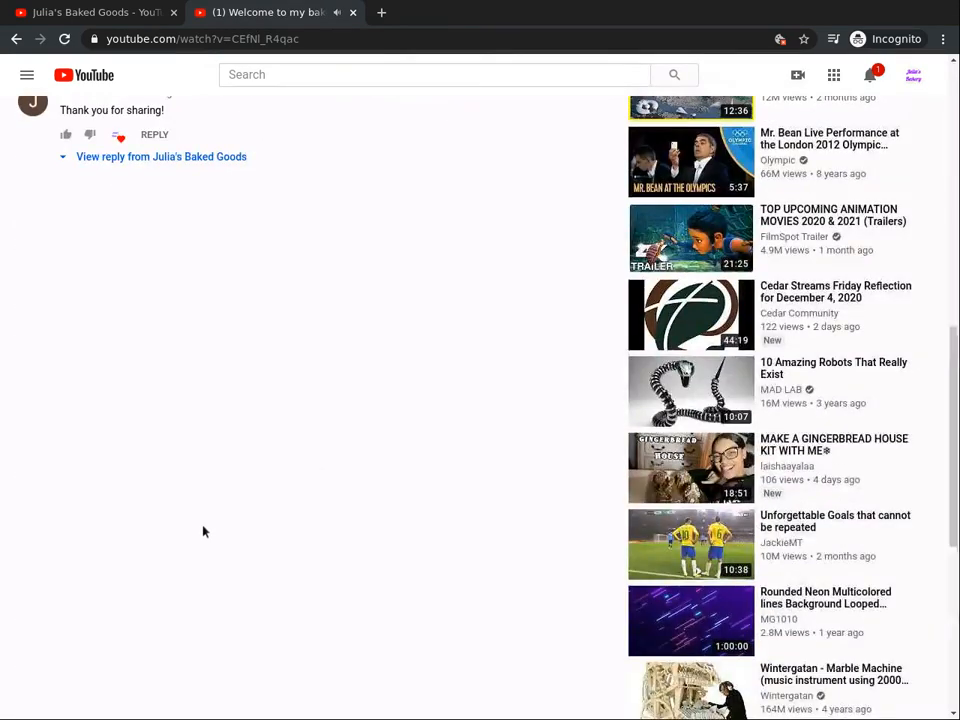
pyautogui.scroll(1, 203, 531)
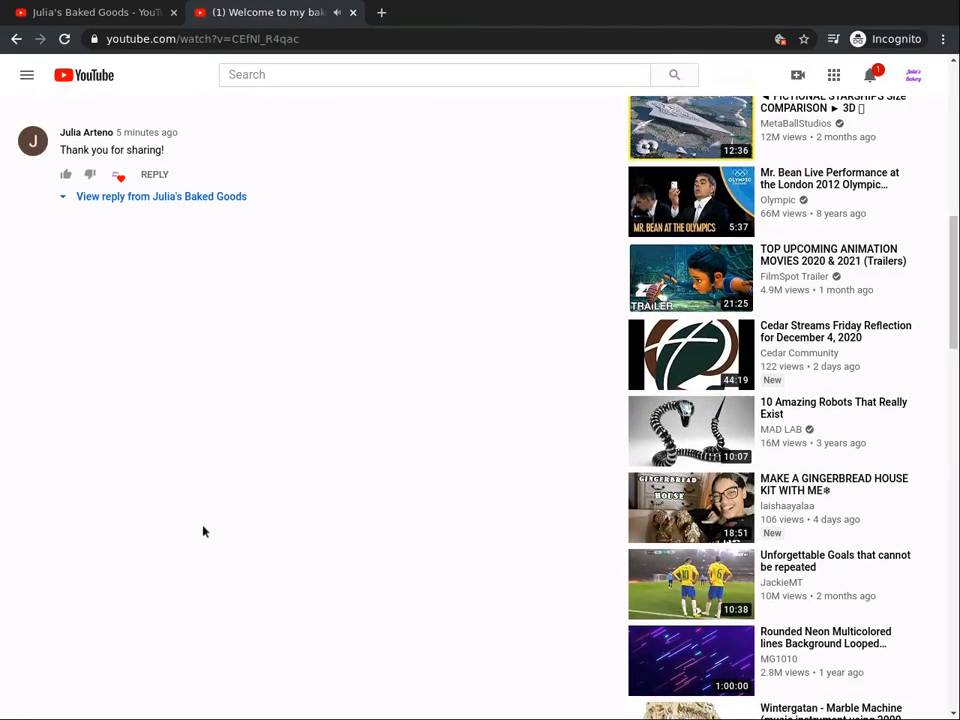
pyautogui.scroll(2, 203, 531)
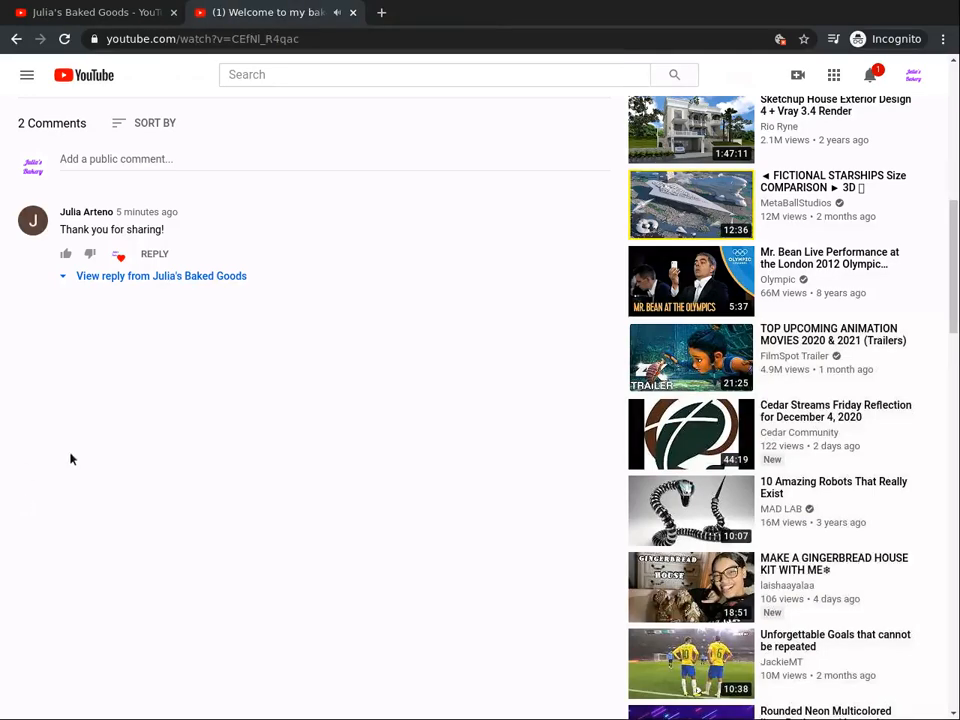
pyautogui.scroll(2, 70, 459)
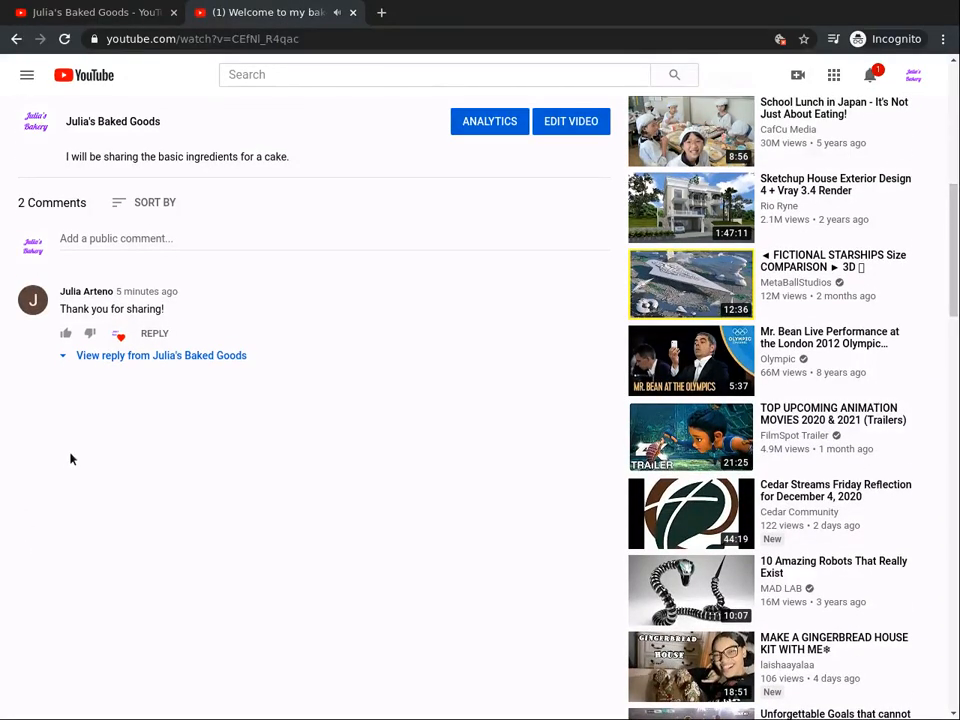
pyautogui.scroll(1, 70, 459)
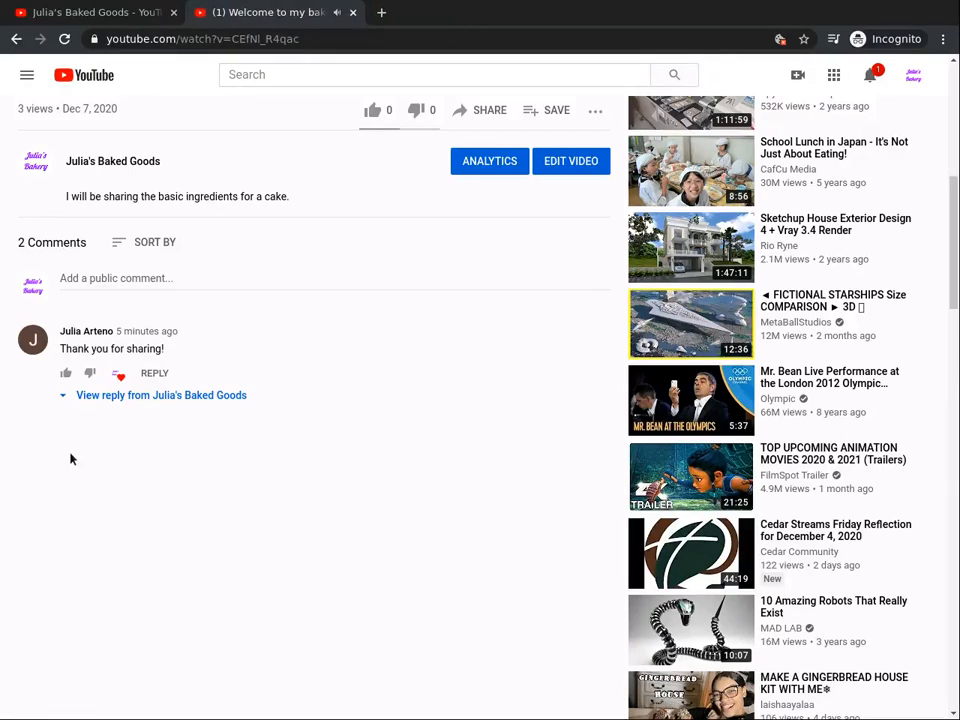
# - Expand the channel's reply under the viewer's comment
pyautogui.click(60, 397)
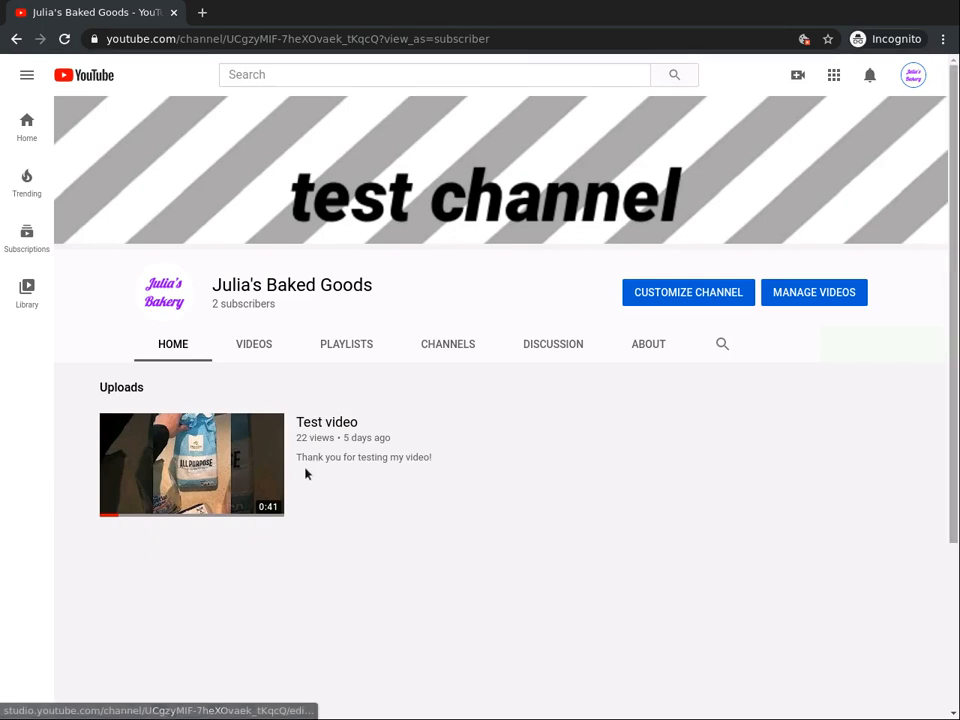
# - Switch to YouTube Studio and open Analytics, showing 30 views over the last 28 days
pyautogui.moveTo(926, 220)
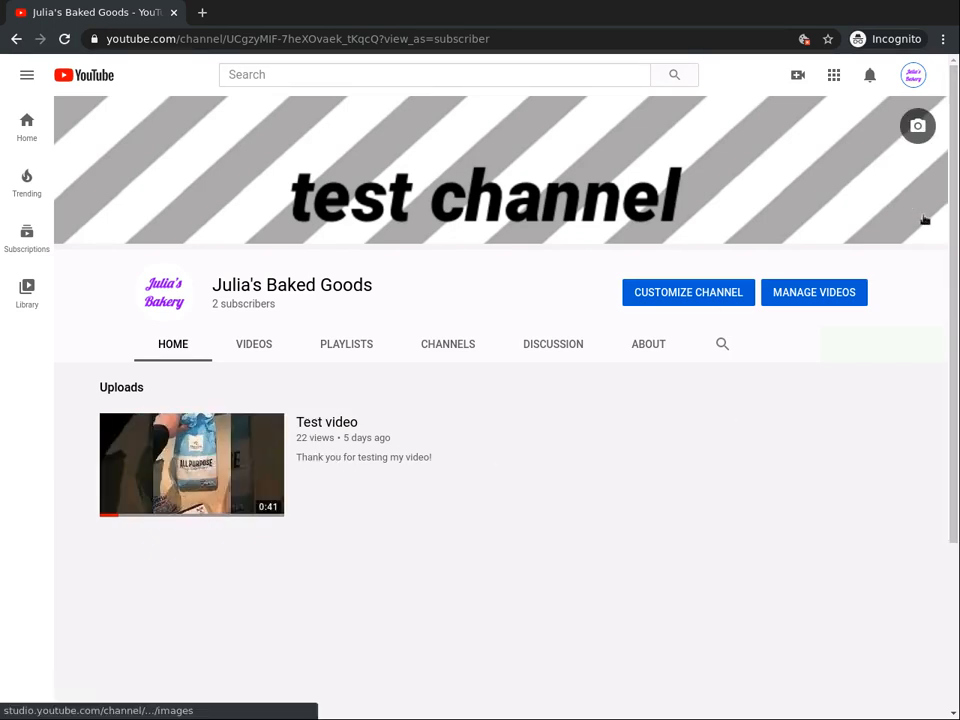
pyautogui.click(913, 75)
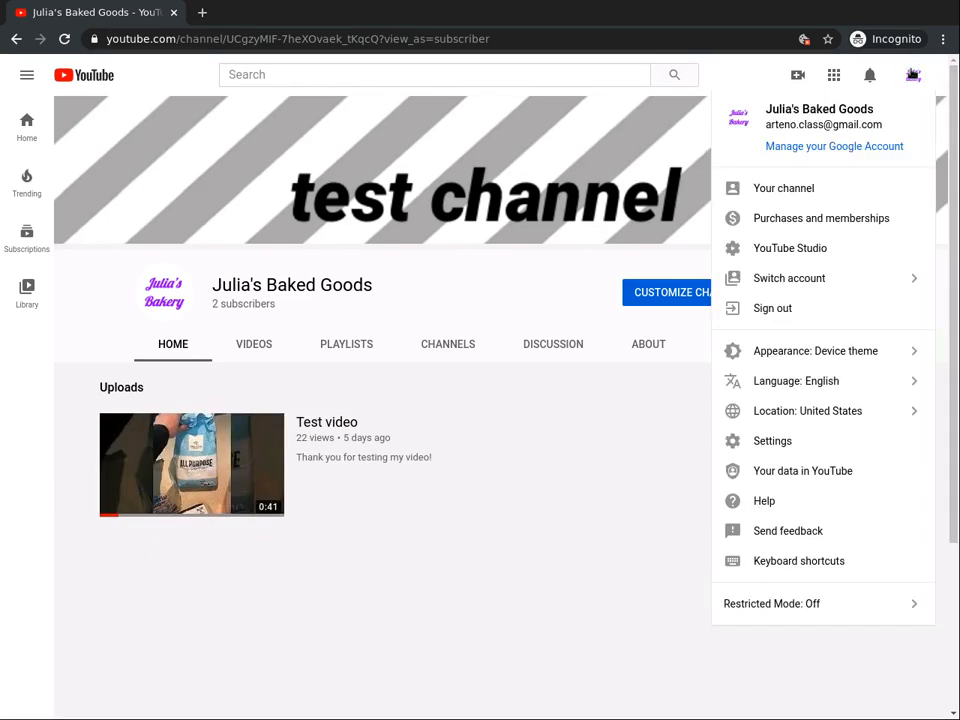
pyautogui.click(779, 250)
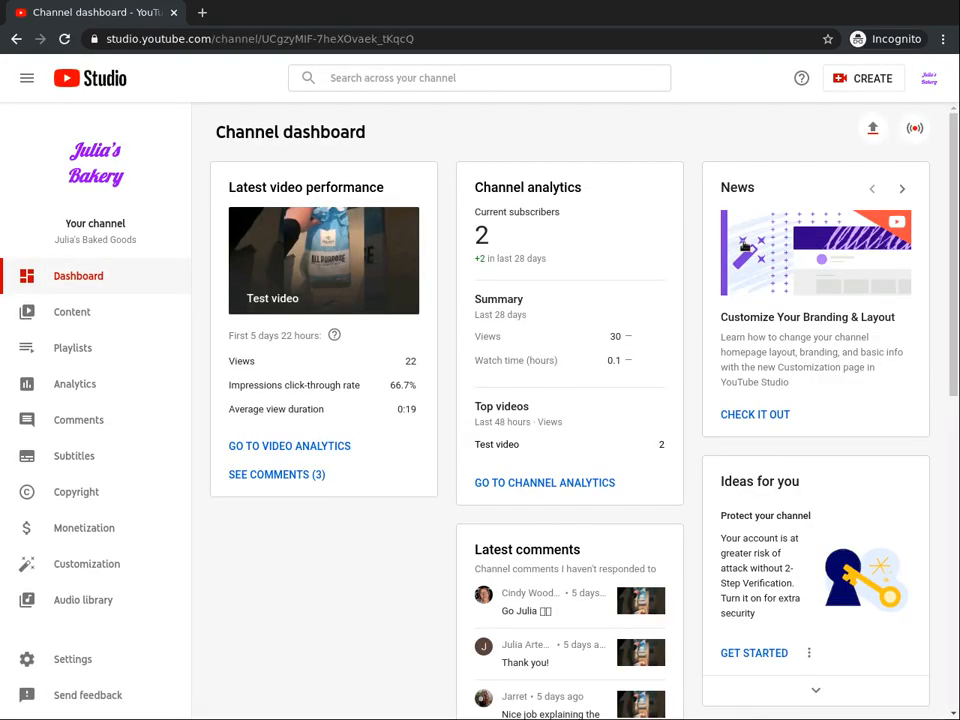
pyautogui.click(83, 390)
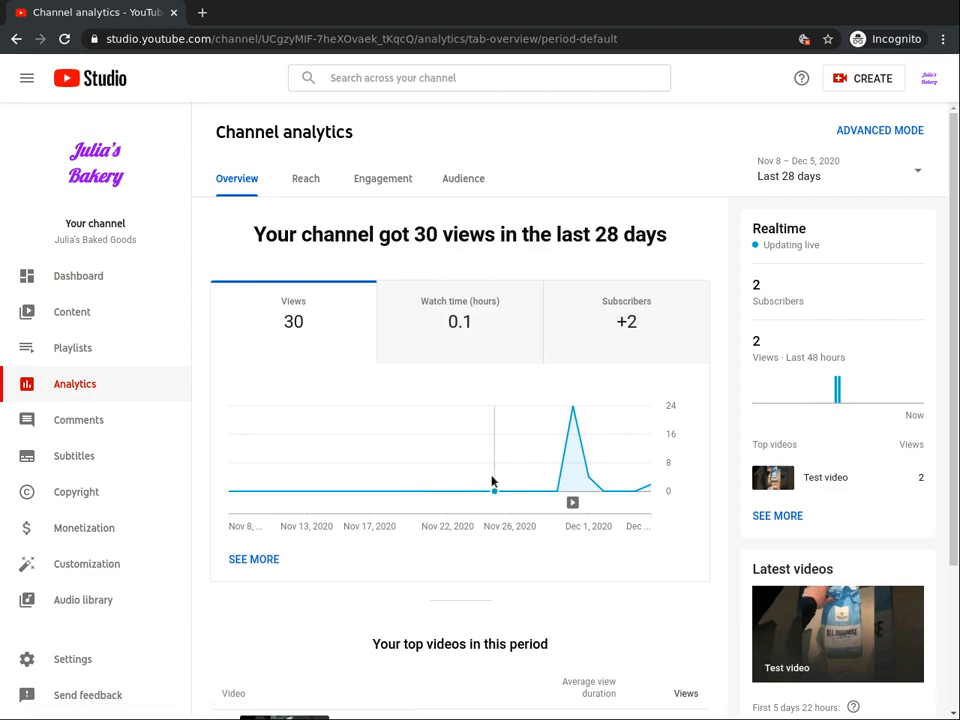
pyautogui.moveTo(492, 482)
pyautogui.moveTo(630, 327)
# - Open the detailed views report and break it down by traffic source, geography and viewer age
pyautogui.click(248, 562)
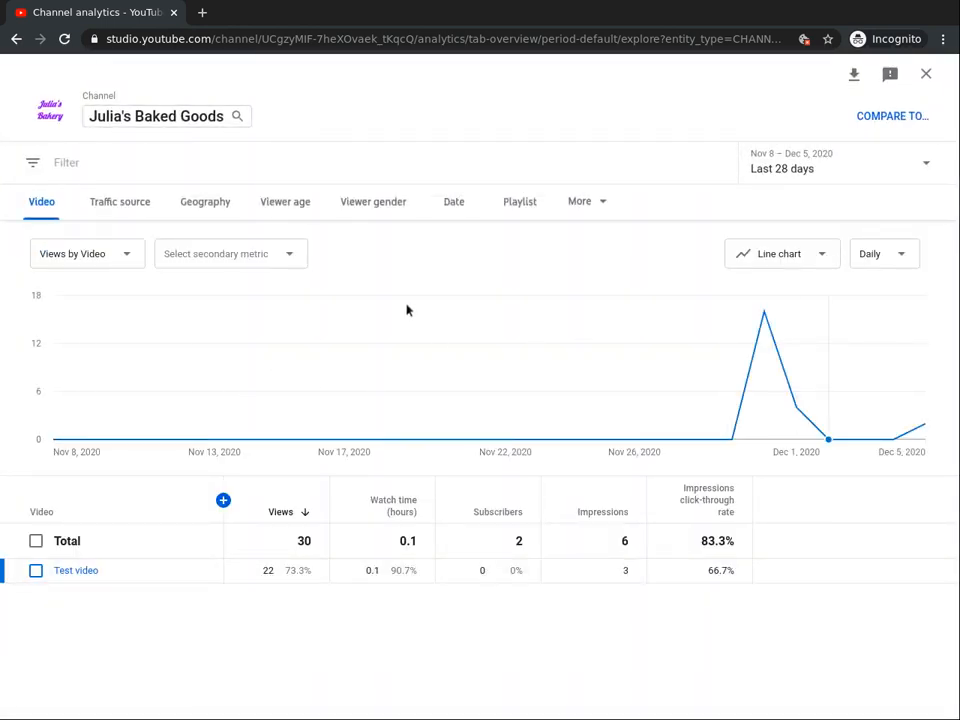
pyautogui.click(120, 206)
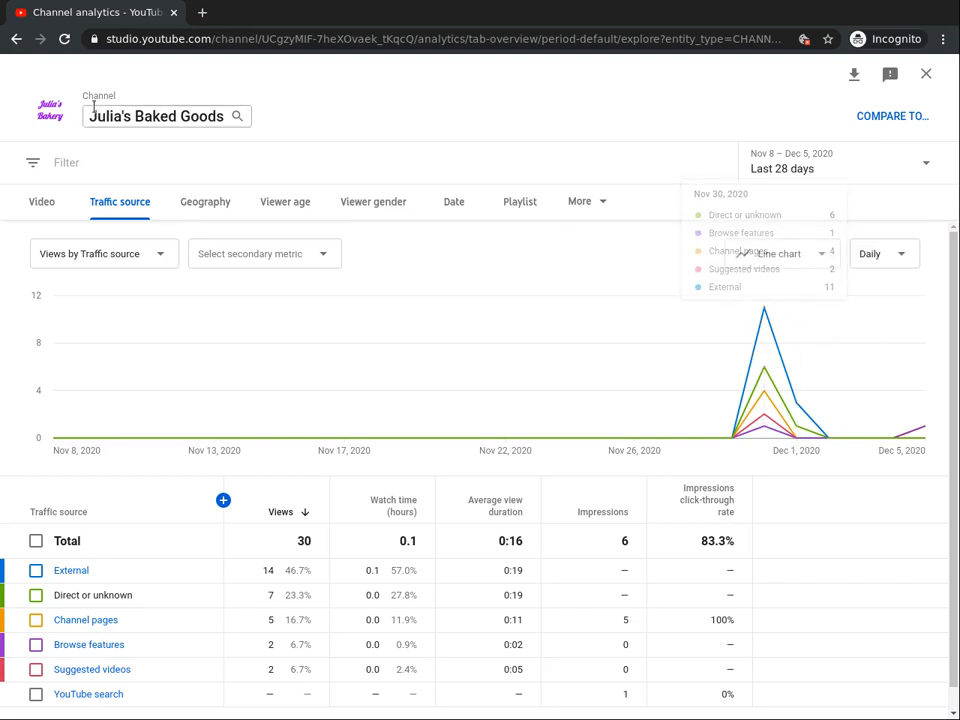
pyautogui.click(210, 205)
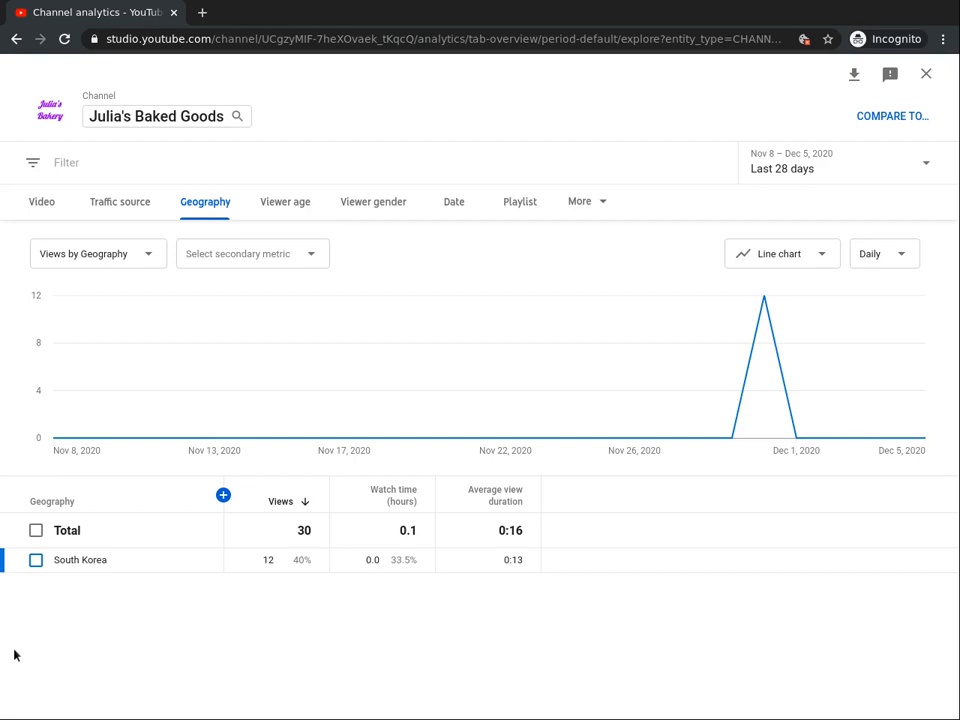
pyautogui.click(277, 206)
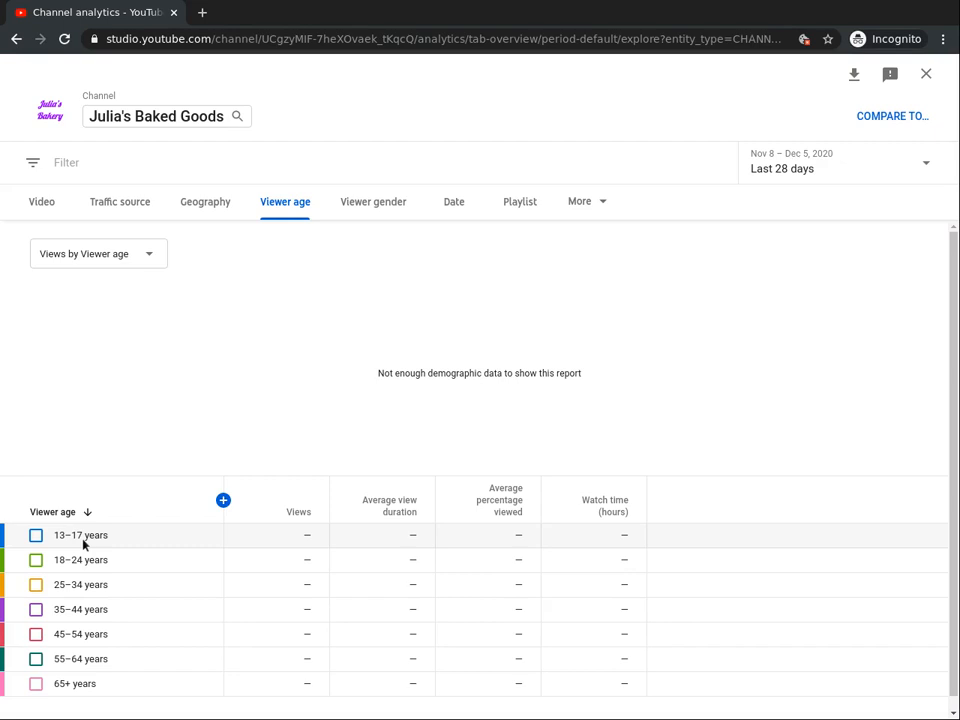
# - Break down the views report by viewer gender, date and playlist
pyautogui.click(378, 201)
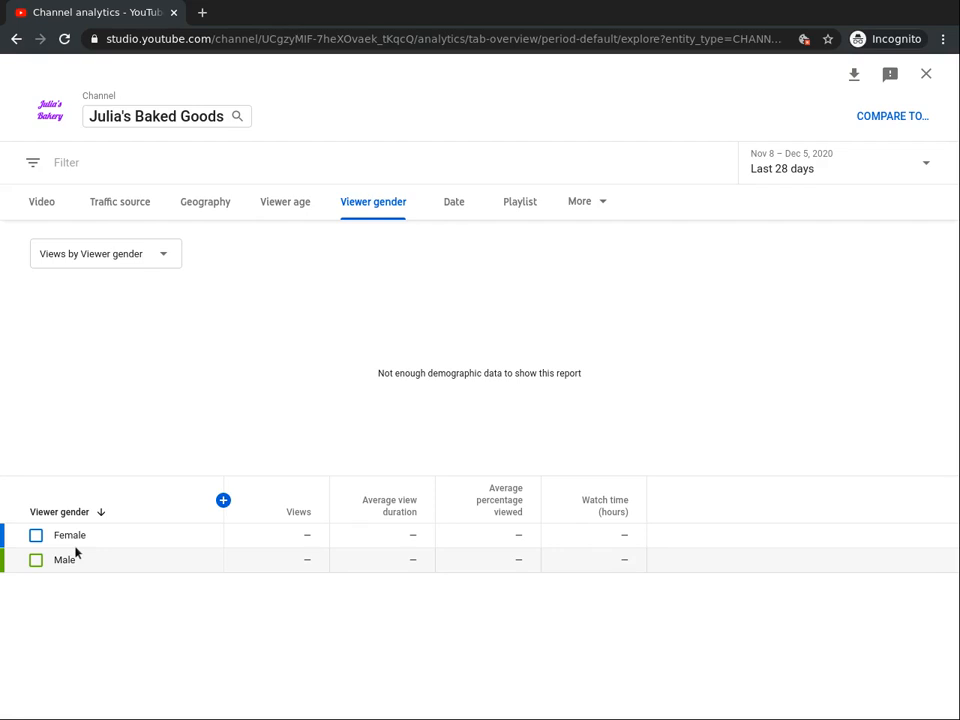
pyautogui.click(442, 195)
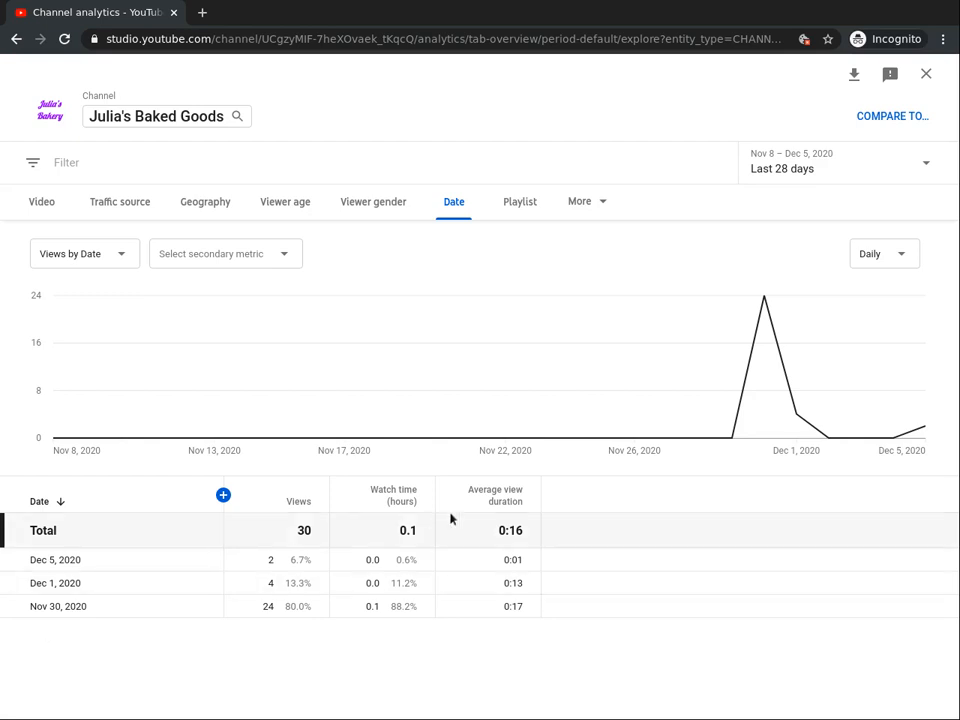
pyautogui.click(518, 208)
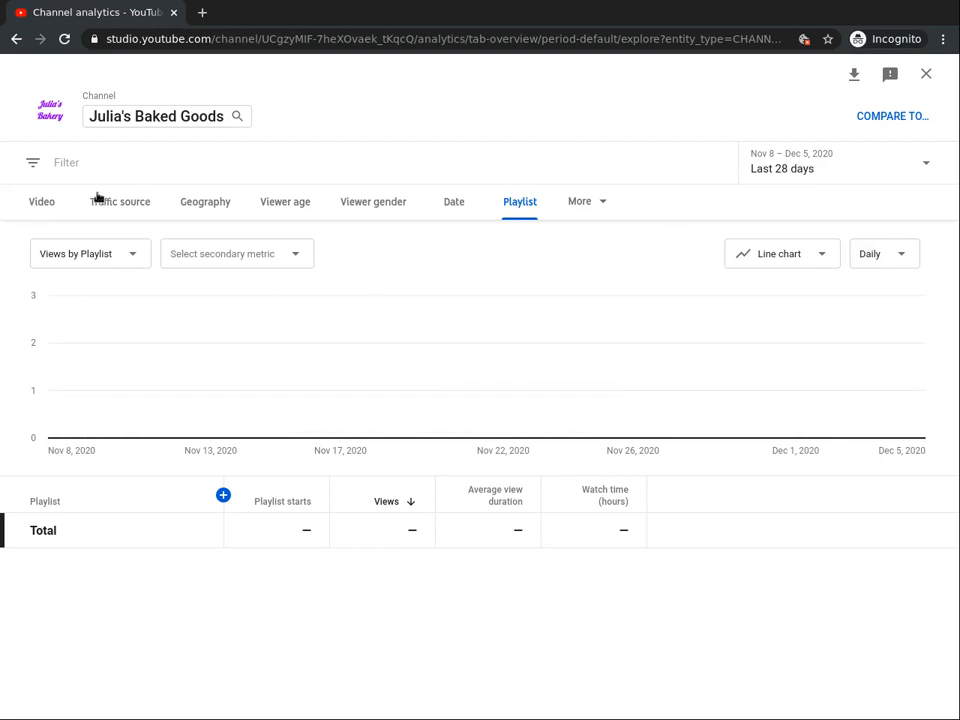
# - Step back through the breakdowns to the Channel analytics overview for the last 28 days
pyautogui.click(17, 40)
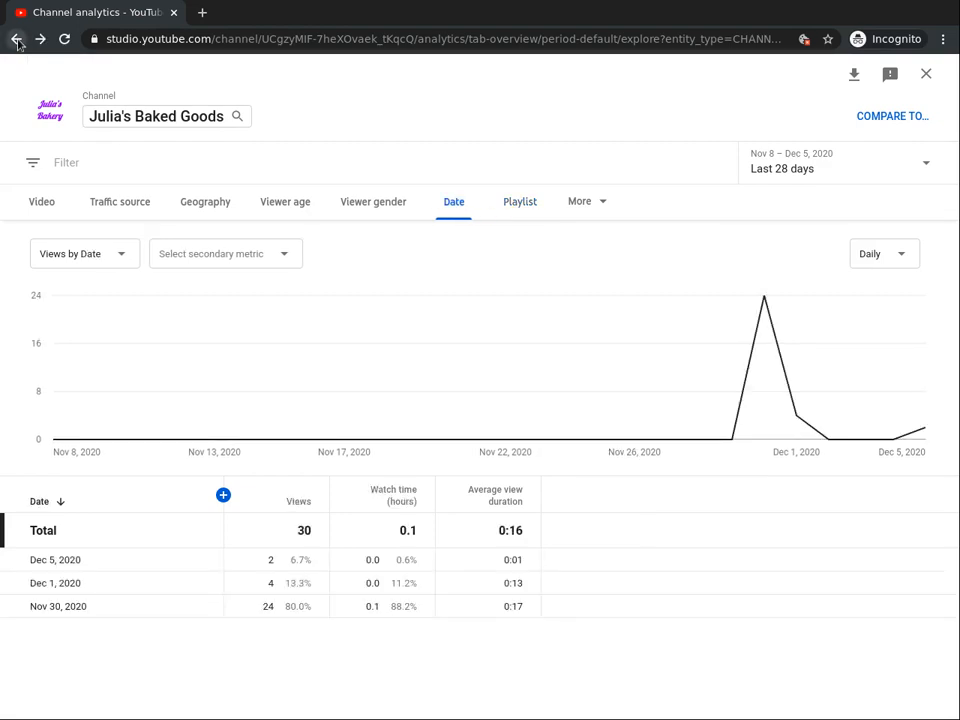
pyautogui.click(17, 40)
pyautogui.click(17, 40)
pyautogui.click(17, 40)
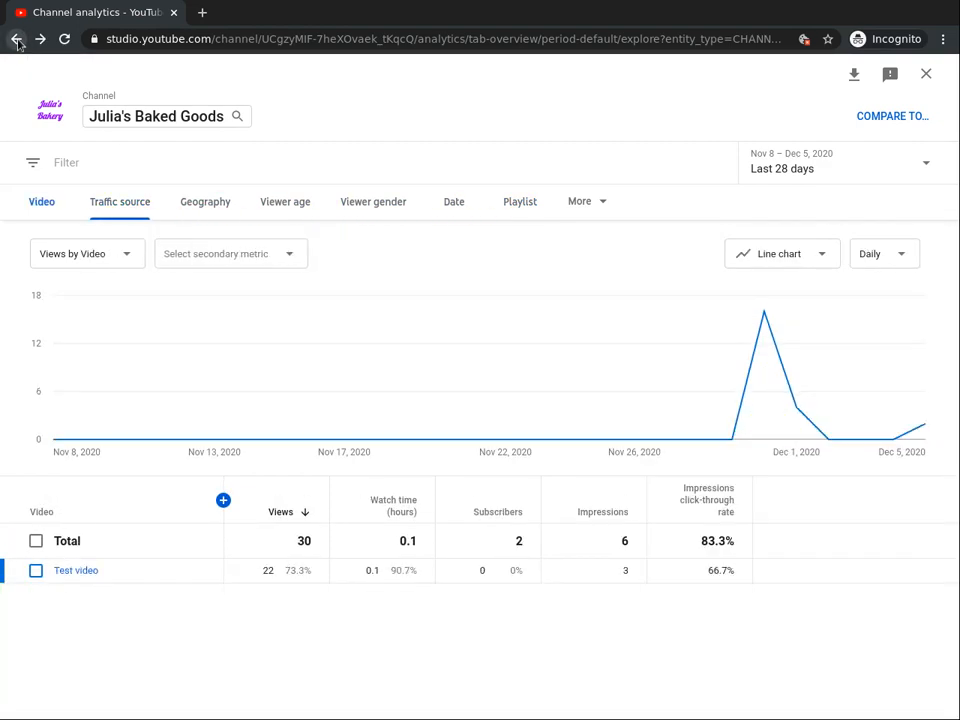
pyautogui.click(17, 40)
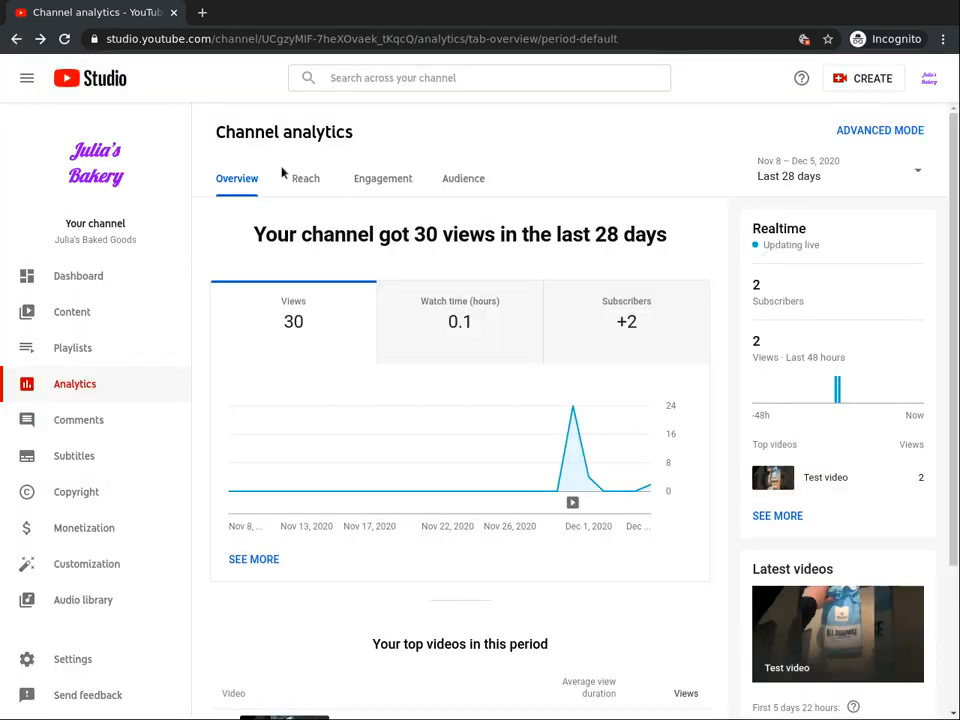
# - Review the Reach report's figures and scroll through its traffic source cards
pyautogui.click(307, 180)
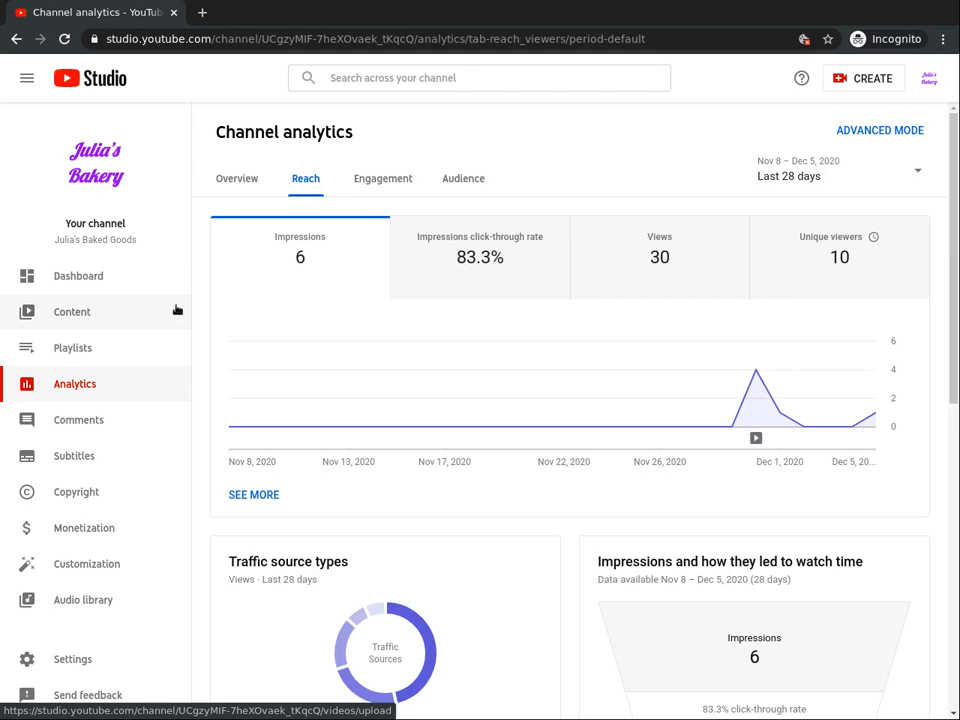
pyautogui.scroll(-1, 384, 523)
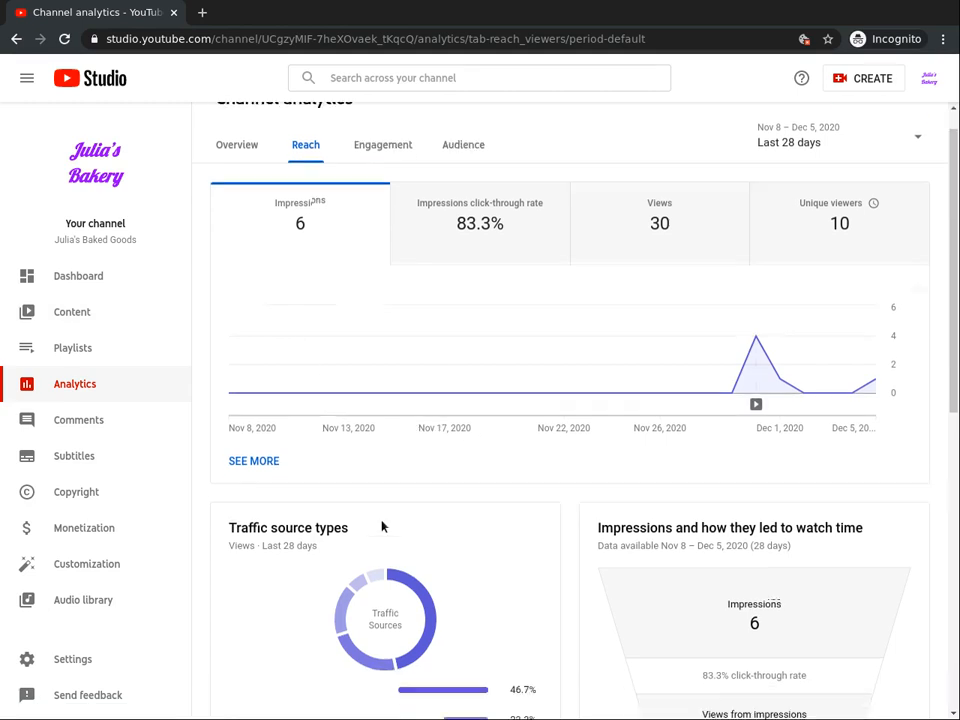
pyautogui.scroll(-2, 381, 526)
pyautogui.scroll(-3, 381, 526)
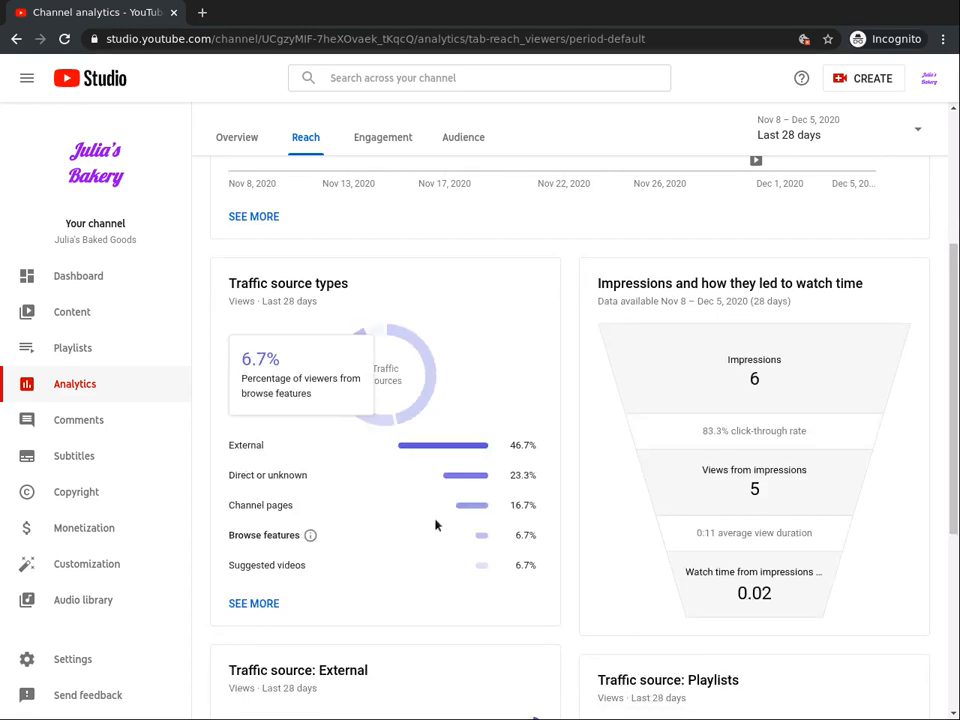
pyautogui.moveTo(783, 565)
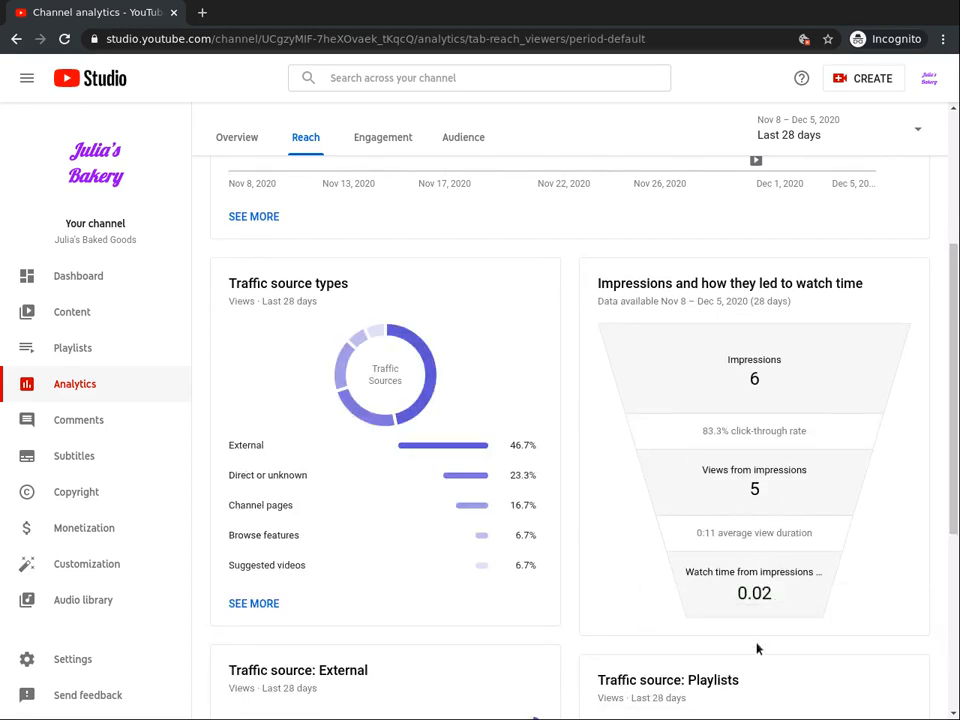
pyautogui.scroll(-4, 570, 572)
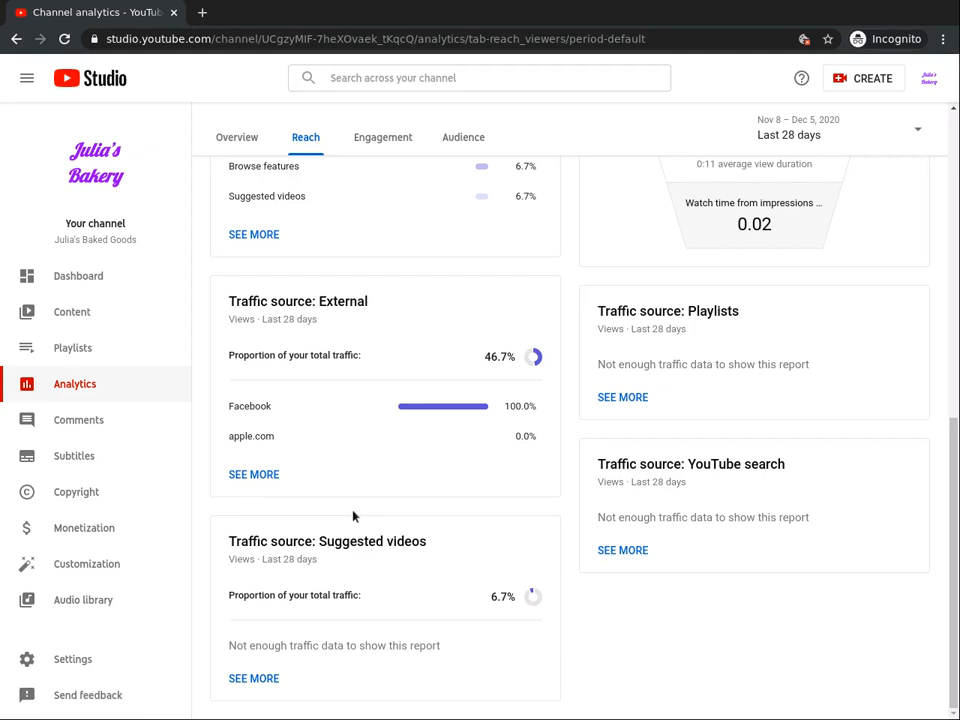
pyautogui.moveTo(330, 541)
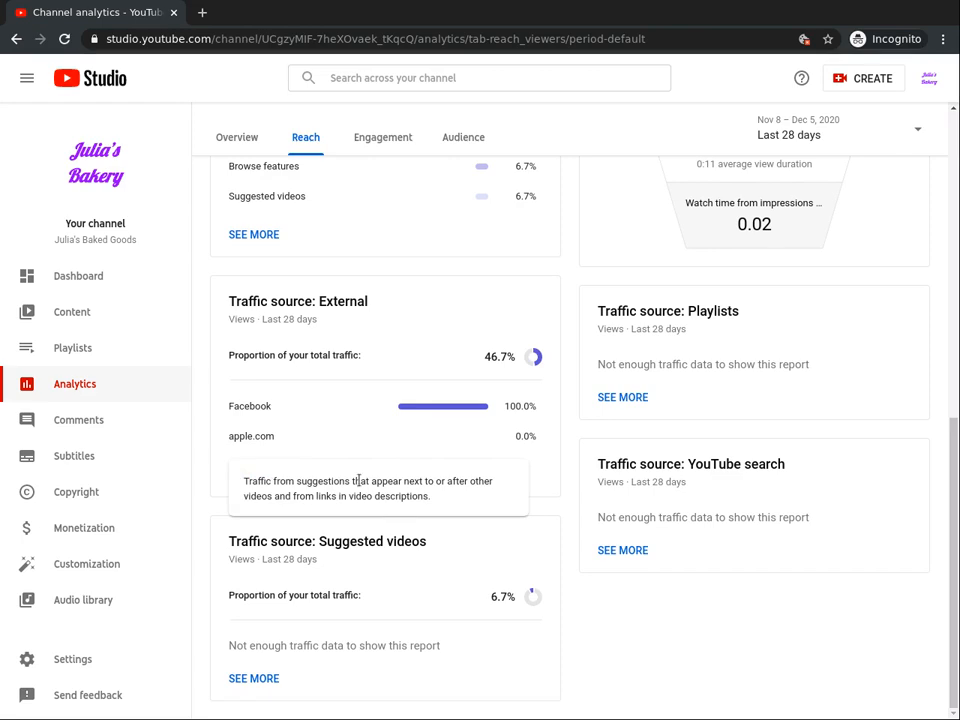
pyautogui.scroll(8, 455, 370)
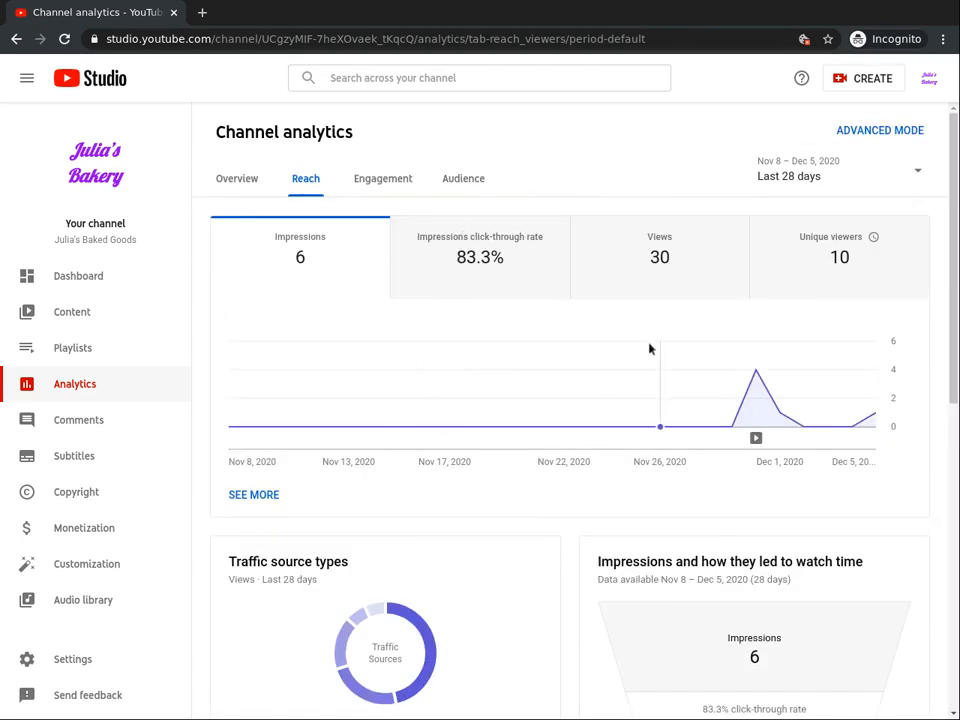
# - Compare the Views and Unique viewers charts, then bring up the Engagement report
pyautogui.click(652, 260)
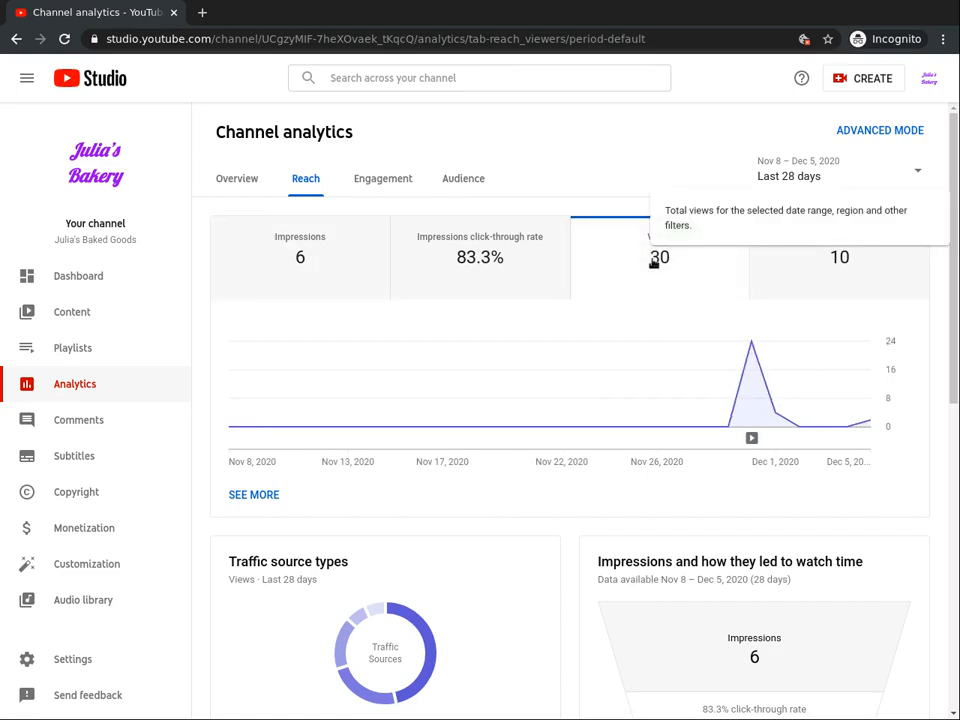
pyautogui.click(842, 258)
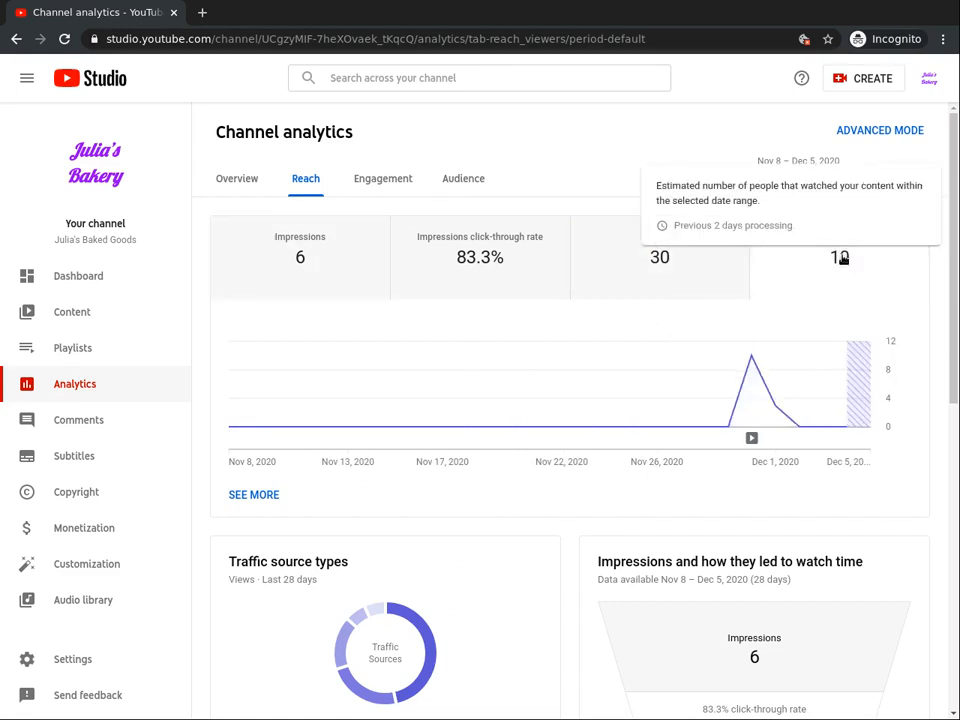
pyautogui.click(376, 182)
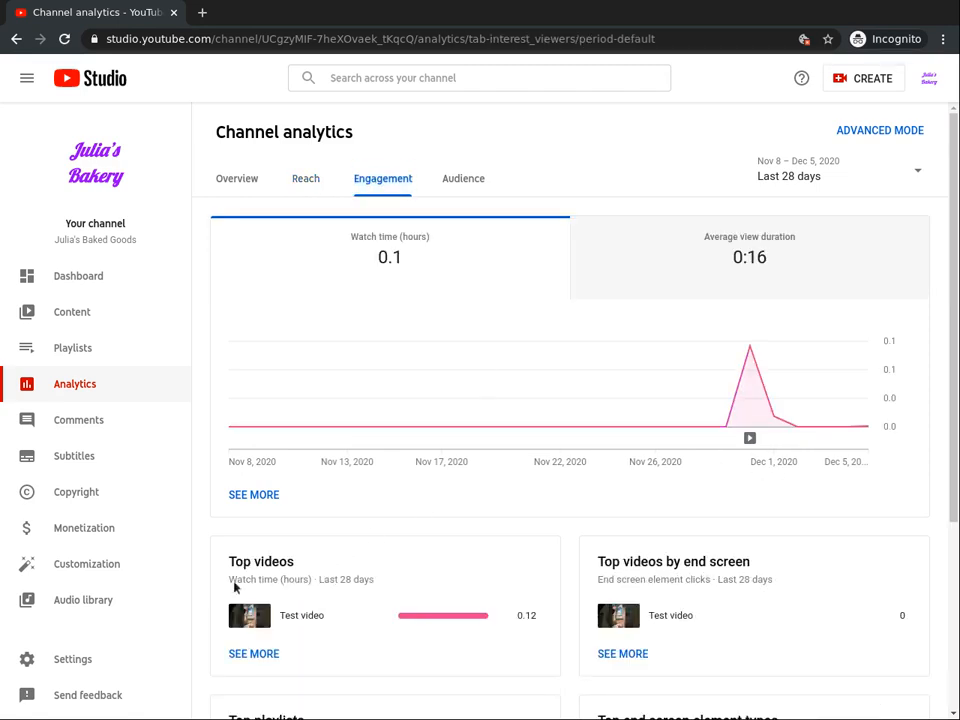
# - Scan the engagement cards, then open Audience and its full unique-viewers-by-video report
pyautogui.scroll(-3, 364, 560)
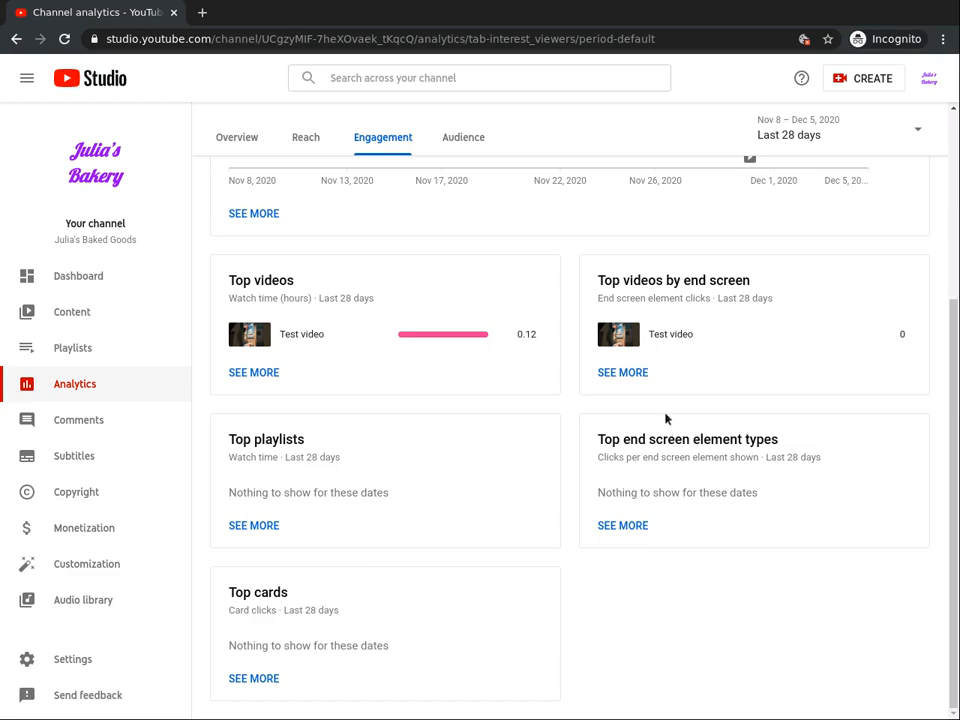
pyautogui.scroll(3, 346, 378)
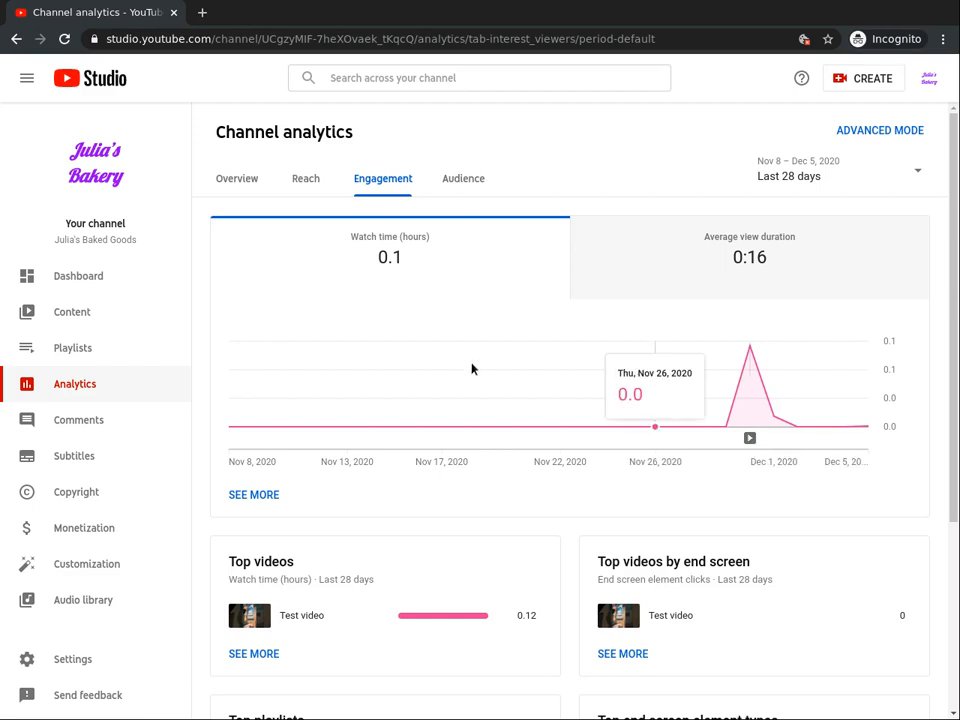
pyautogui.click(464, 184)
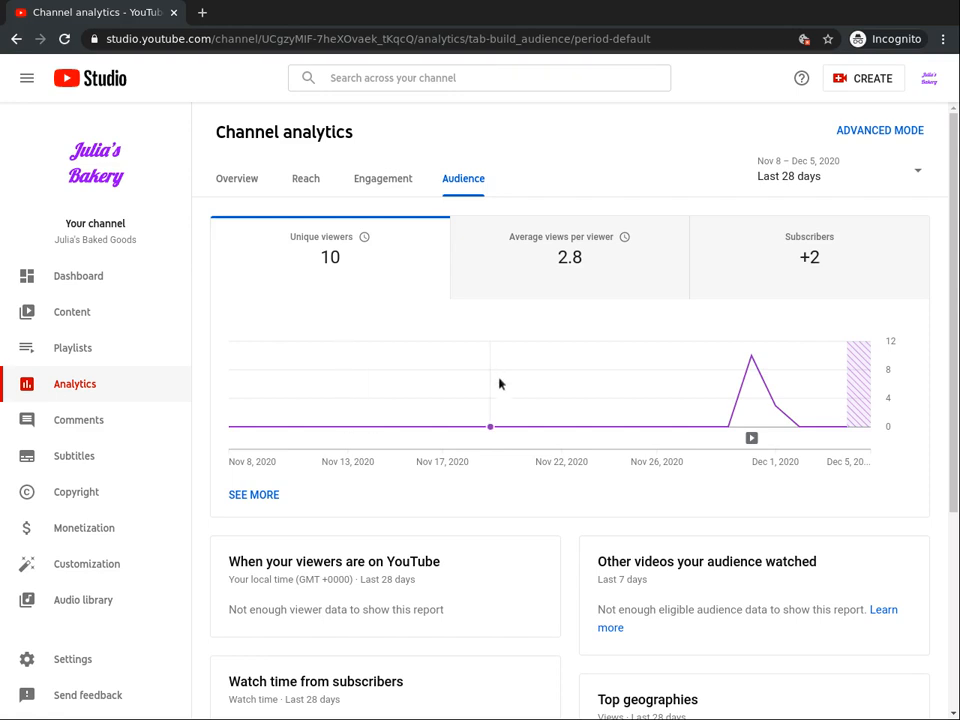
pyautogui.click(259, 492)
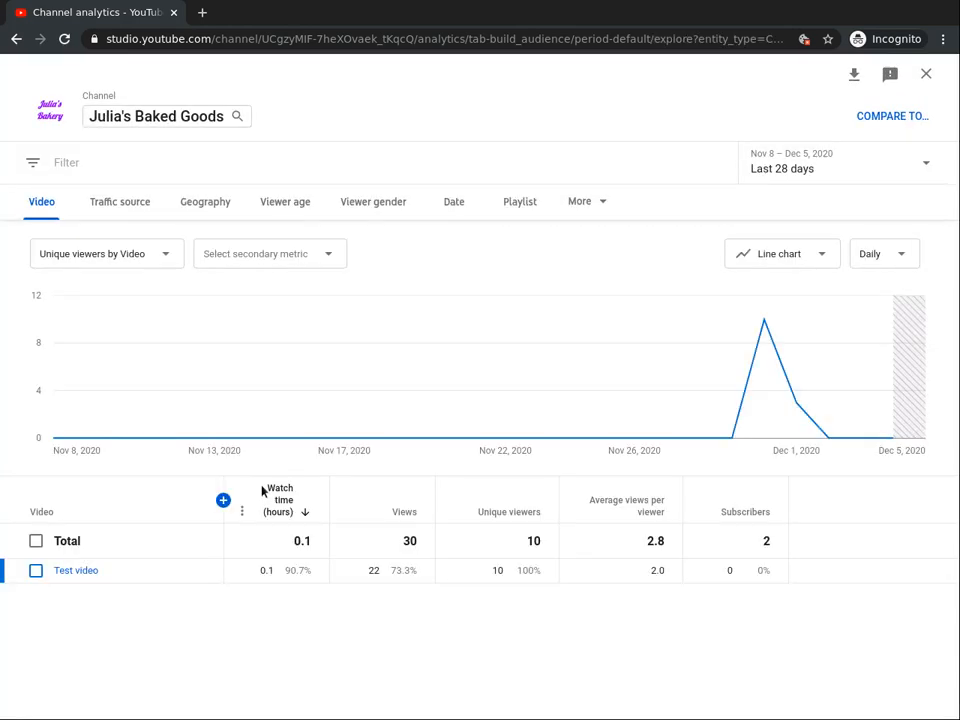